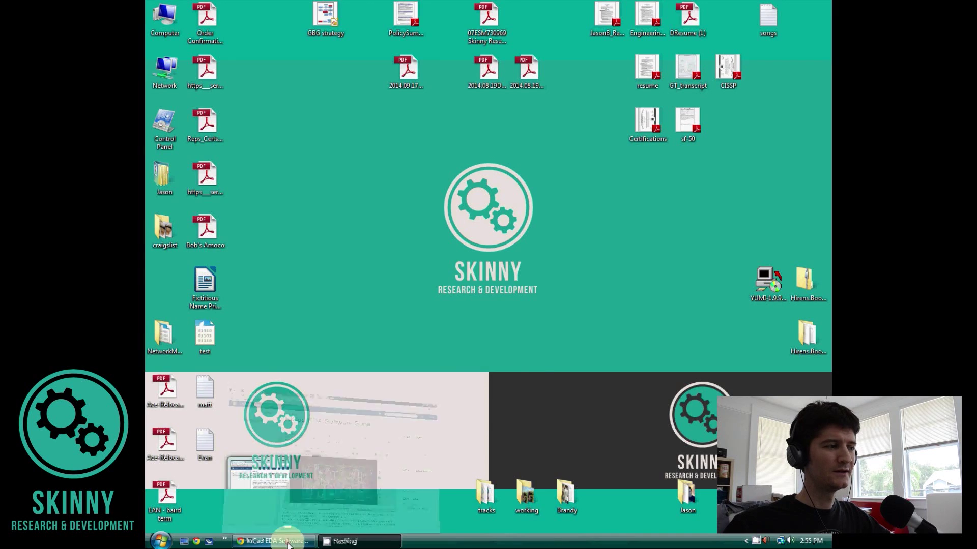
- In the browser, open the KiCad site's Download page and go to the KiCad for Windows file listing
click(288, 545)
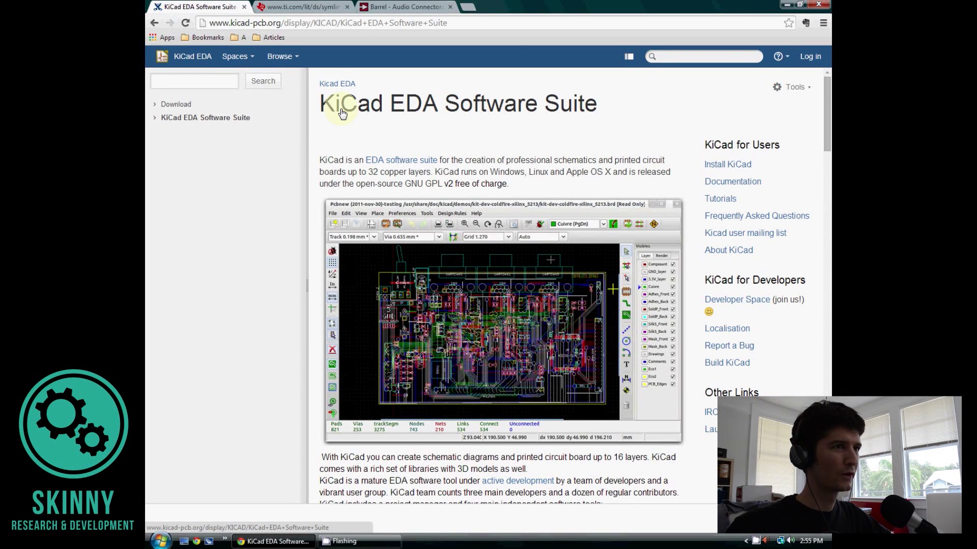
click(190, 106)
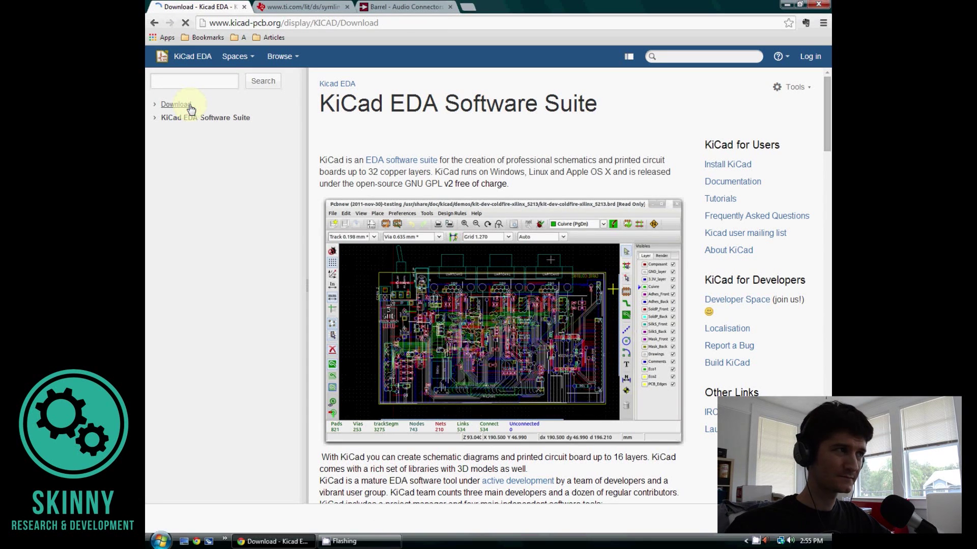
scroll(445, 276, down, 1)
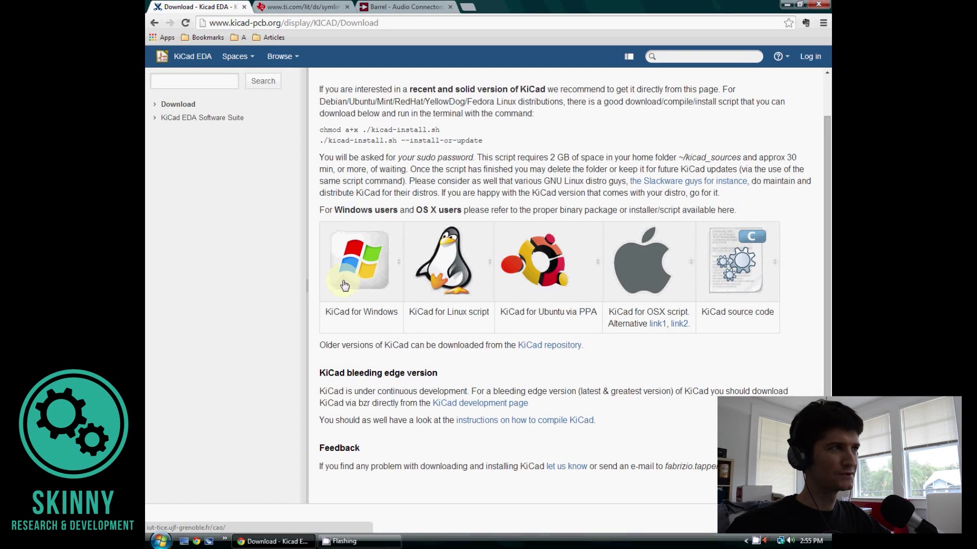
scroll(345, 285, up, 1)
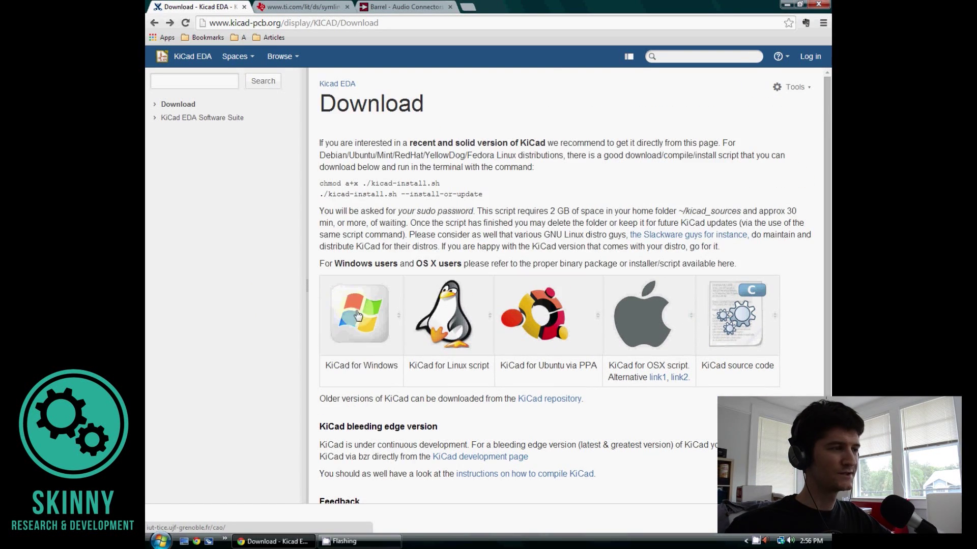
click(358, 316)
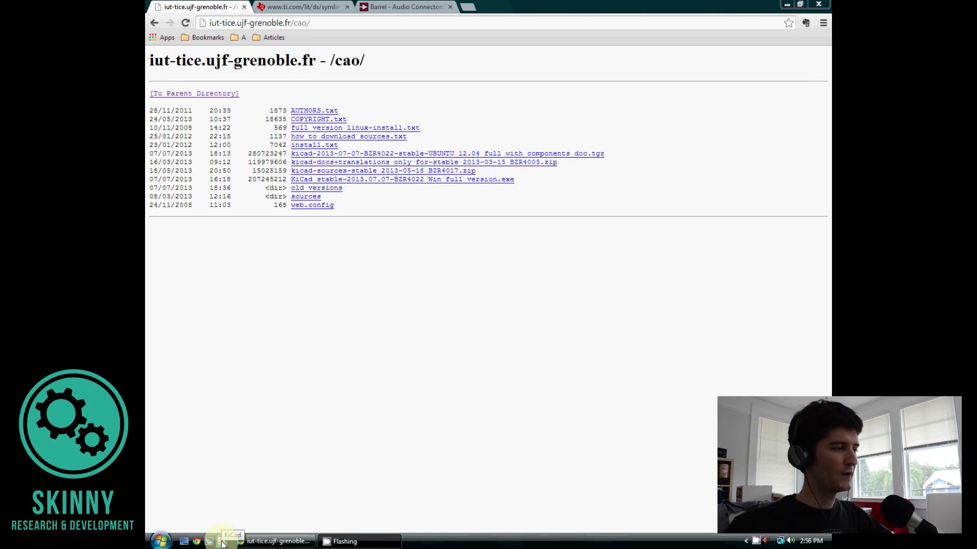
- Launch KiCad and start creating a new blank project
click(221, 542)
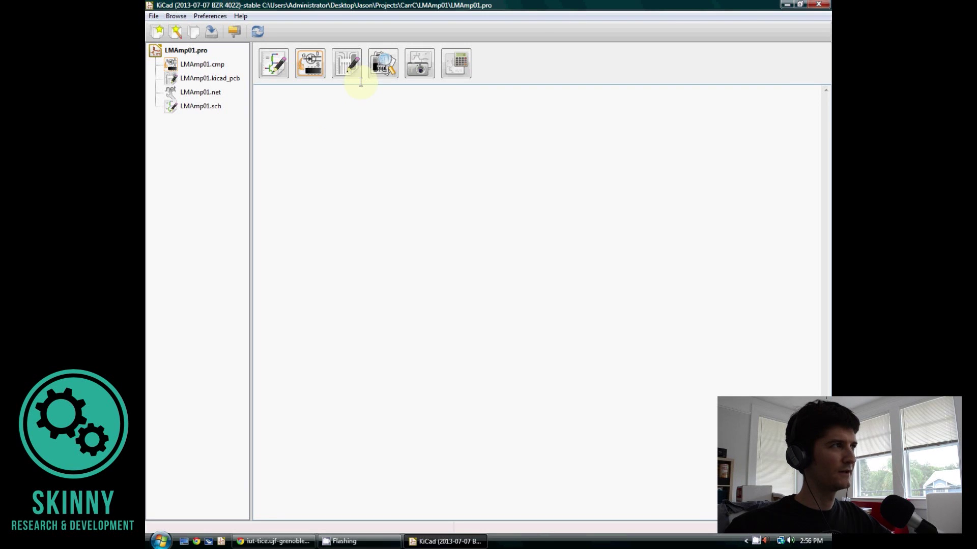
click(154, 16)
mouse_move(176, 15)
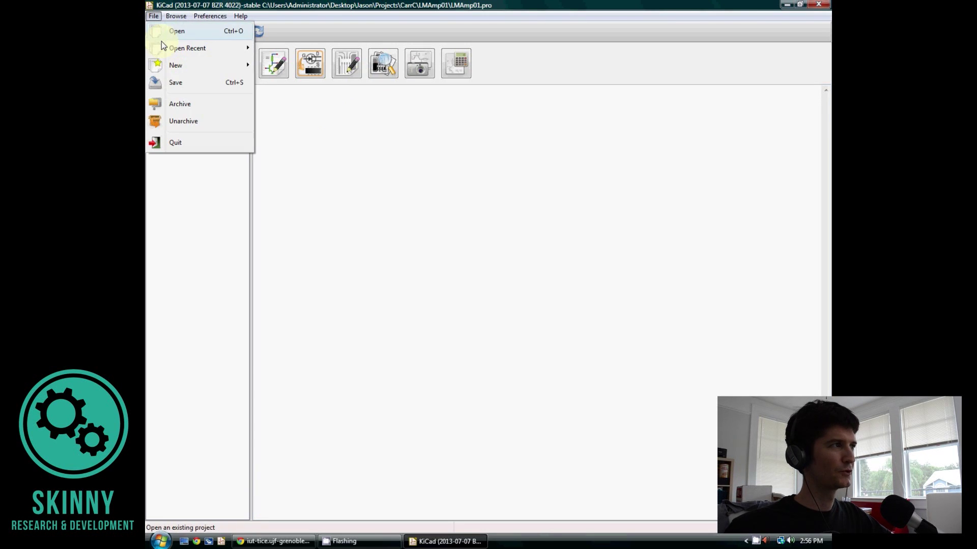
mouse_move(174, 65)
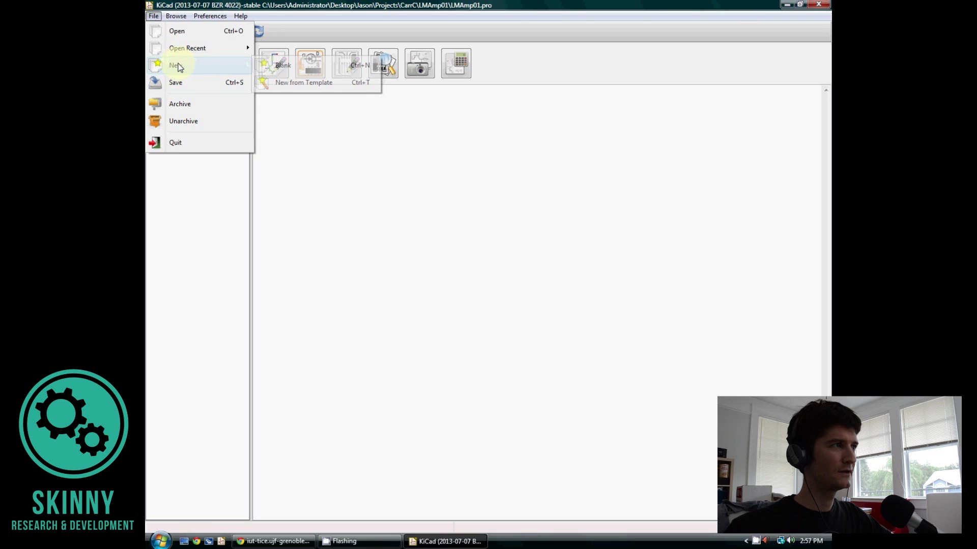
click(350, 65)
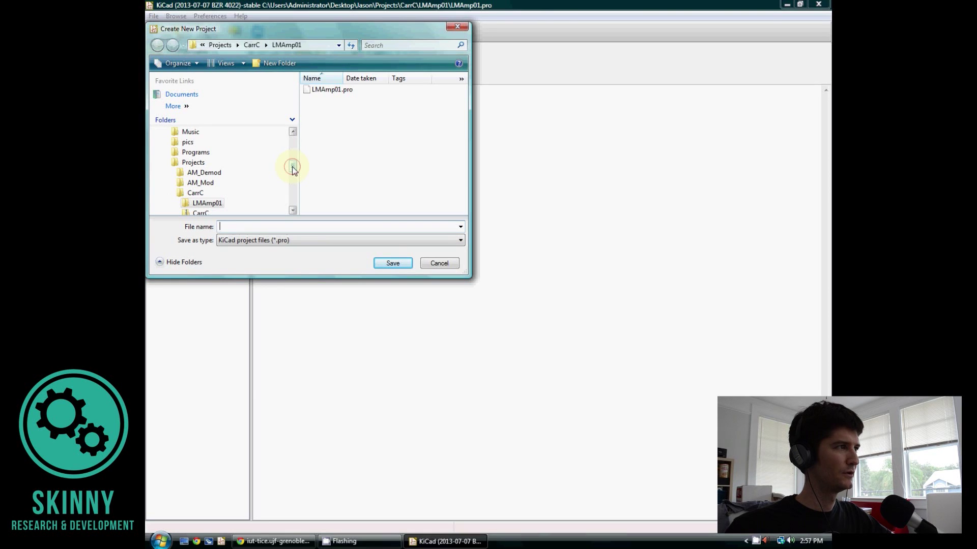
- Create a folder named AmpProject01 inside the Projects folder and open it
click(194, 162)
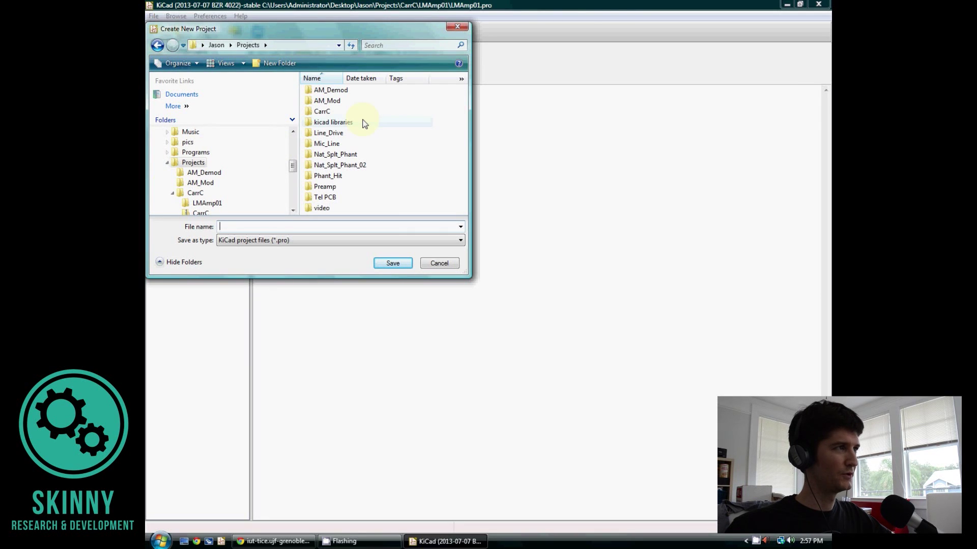
click(285, 65)
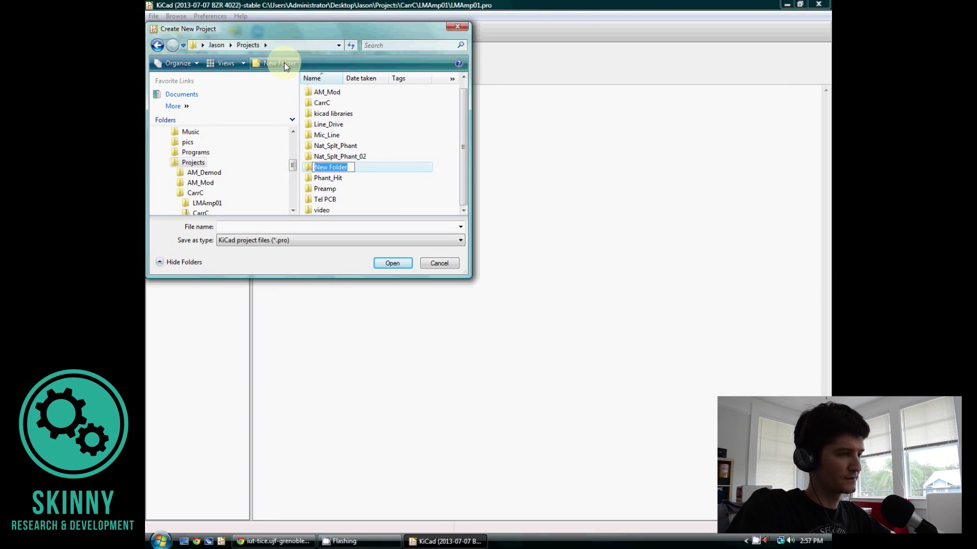
text(AmpPro)
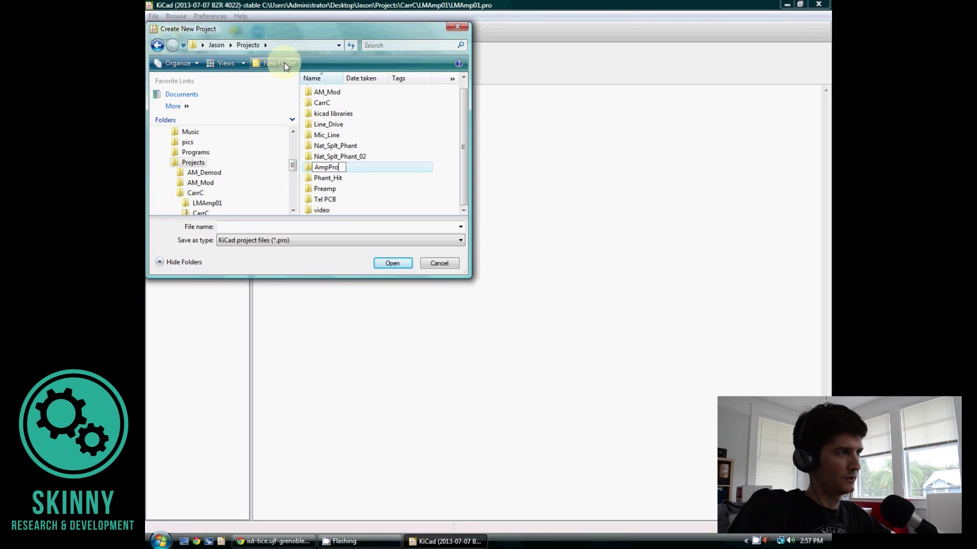
text(ject)
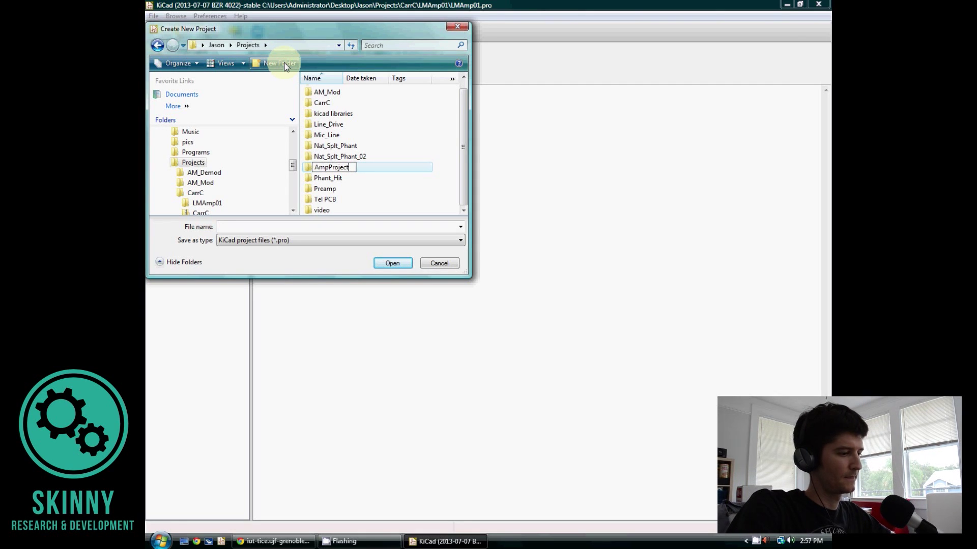
text(01)
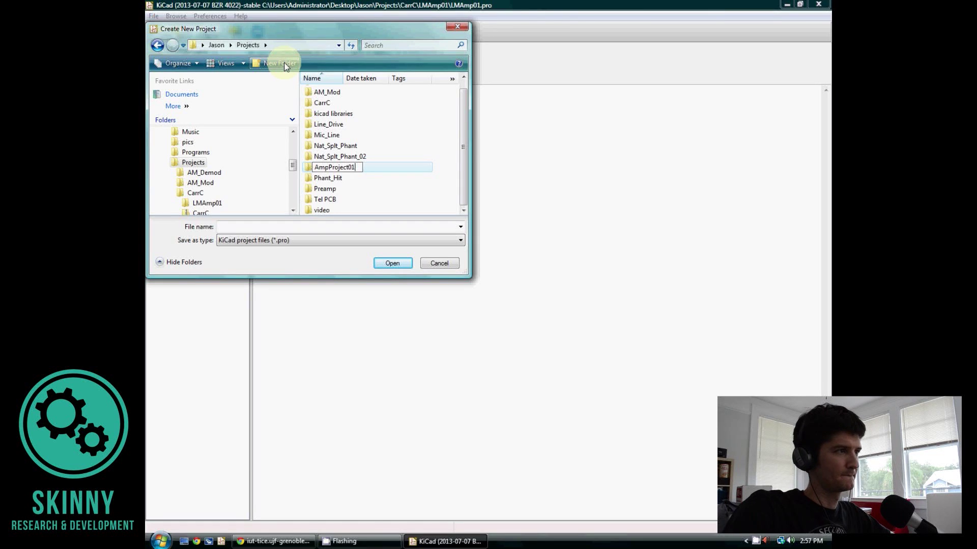
key(Return)
key(Return)
- Save the new project as AmpProject01 and open its schematic in the Eeschema schematic editor
click(245, 224)
text(AmpProj)
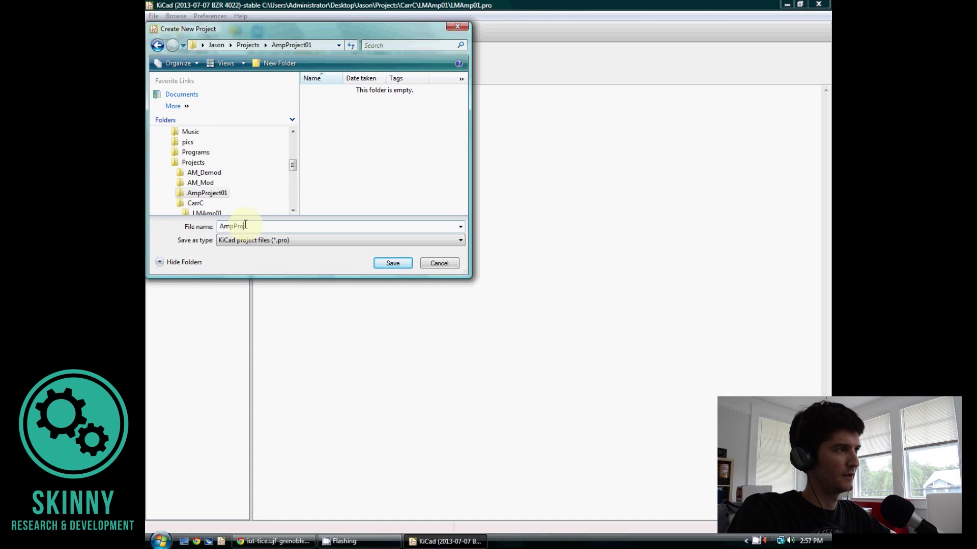
text(ect01)
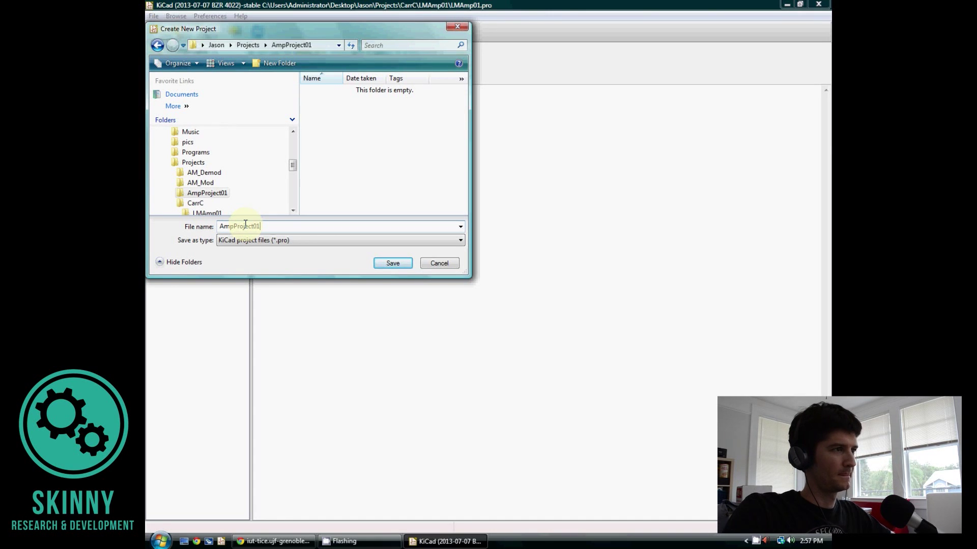
key(Return)
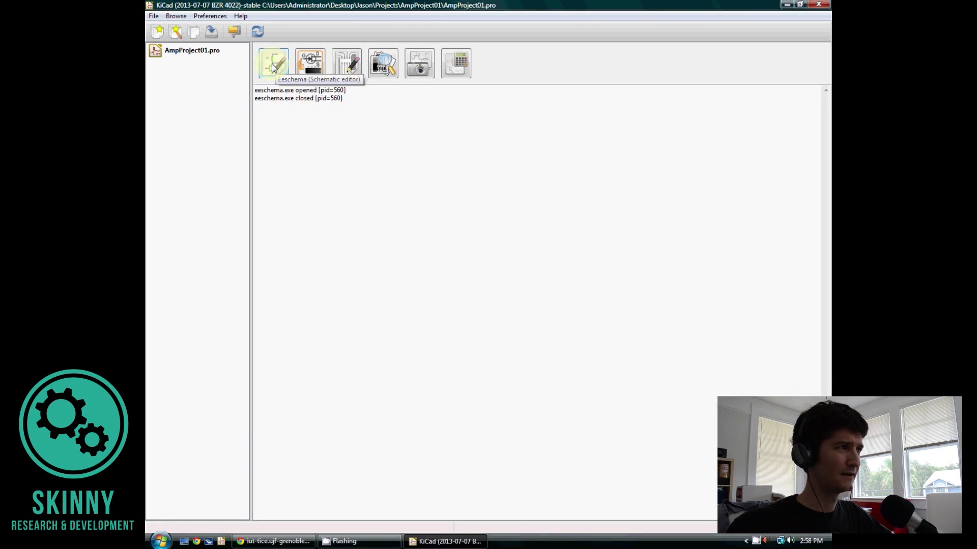
click(274, 68)
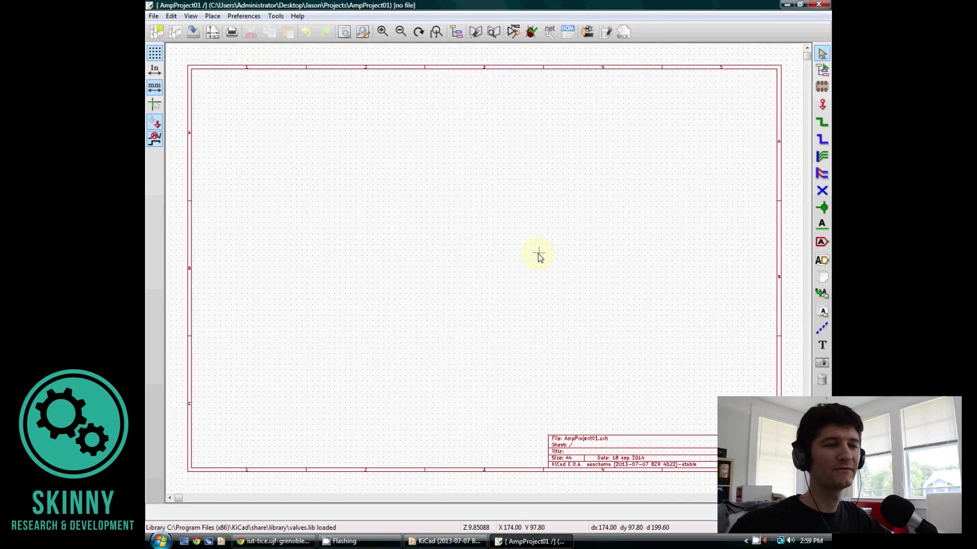
- Switch to the LM386 datasheet in the browser and examine its connection diagrams, ratings and typical application circuits
click(287, 541)
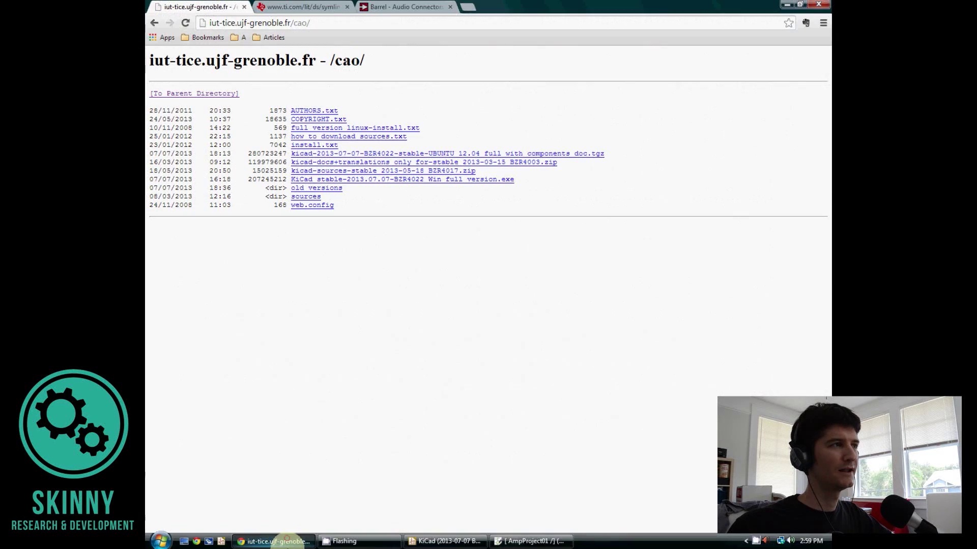
click(304, 6)
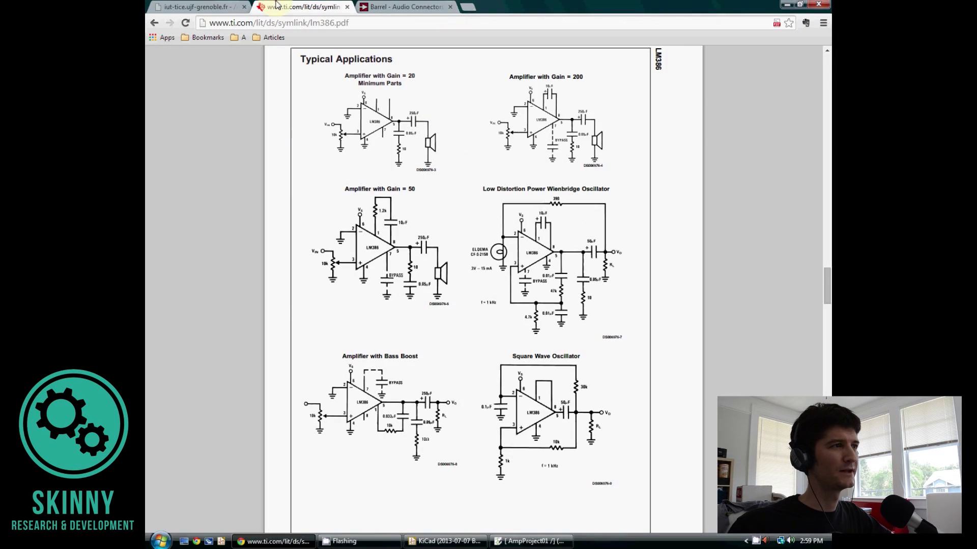
drag(825, 280, 825, 60)
scroll(438, 246, down, 10)
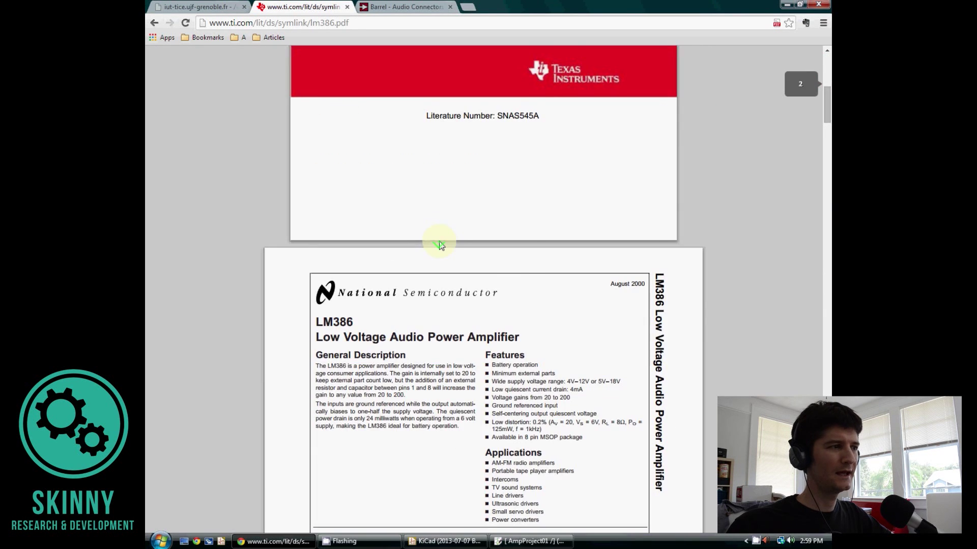
scroll(440, 245, down, 5)
scroll(483, 224, up, 1)
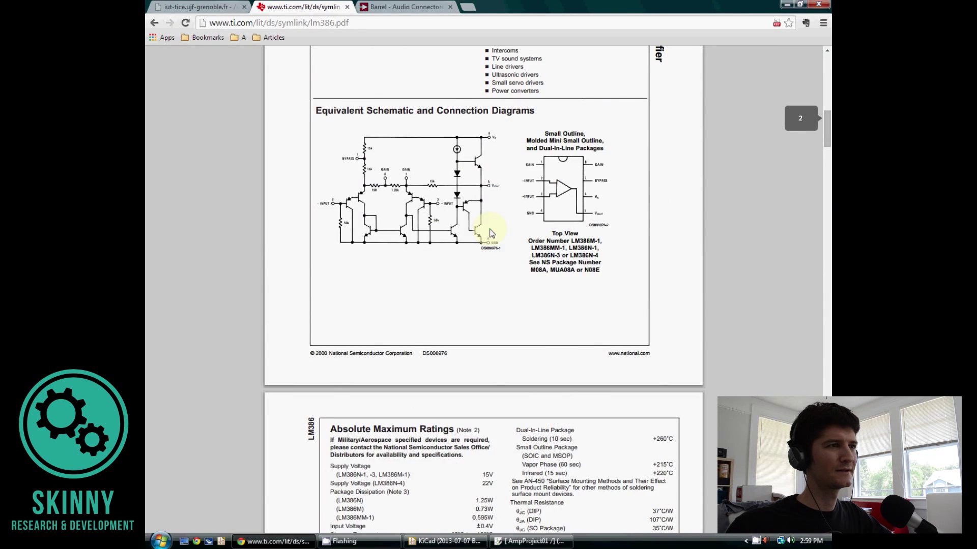
scroll(490, 224, up, 2)
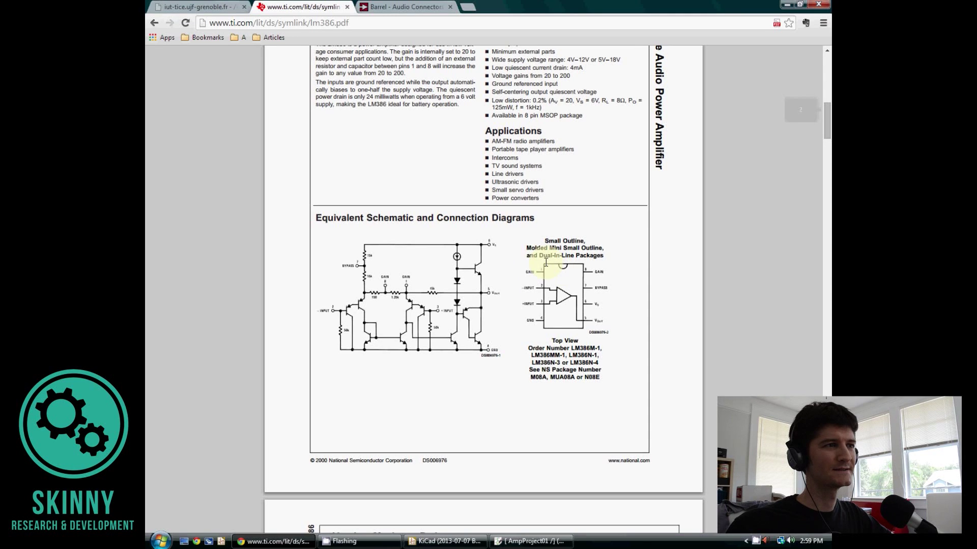
scroll(548, 262, up, 4)
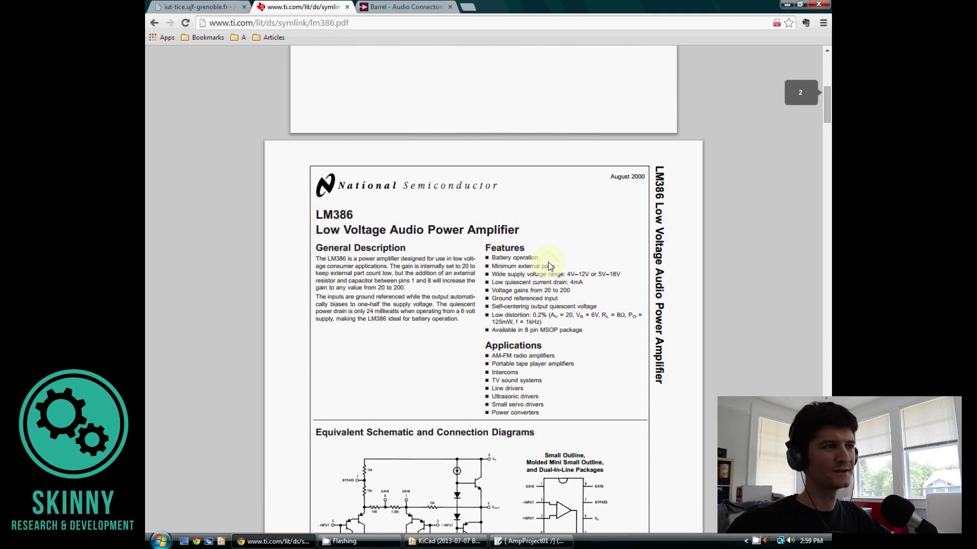
scroll(550, 265, down, 15)
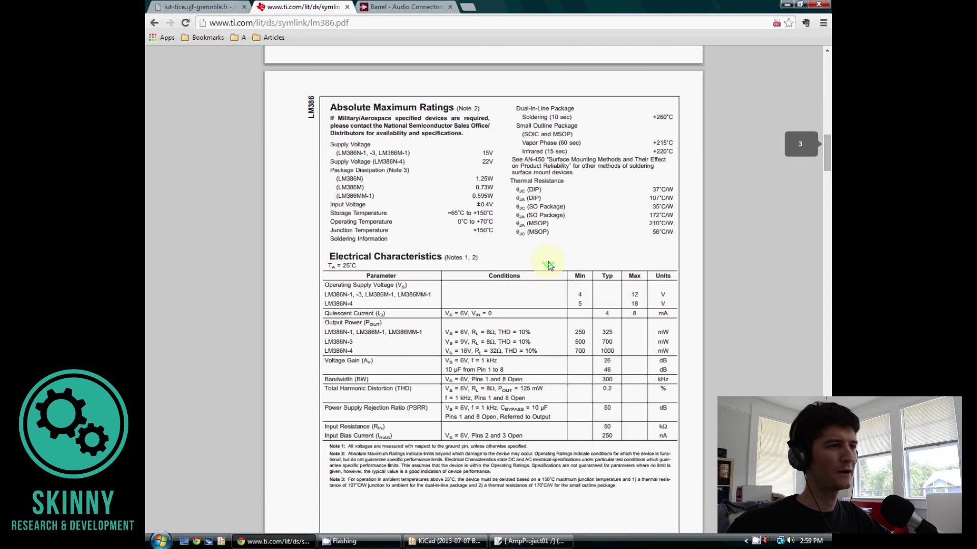
scroll(549, 265, down, 20)
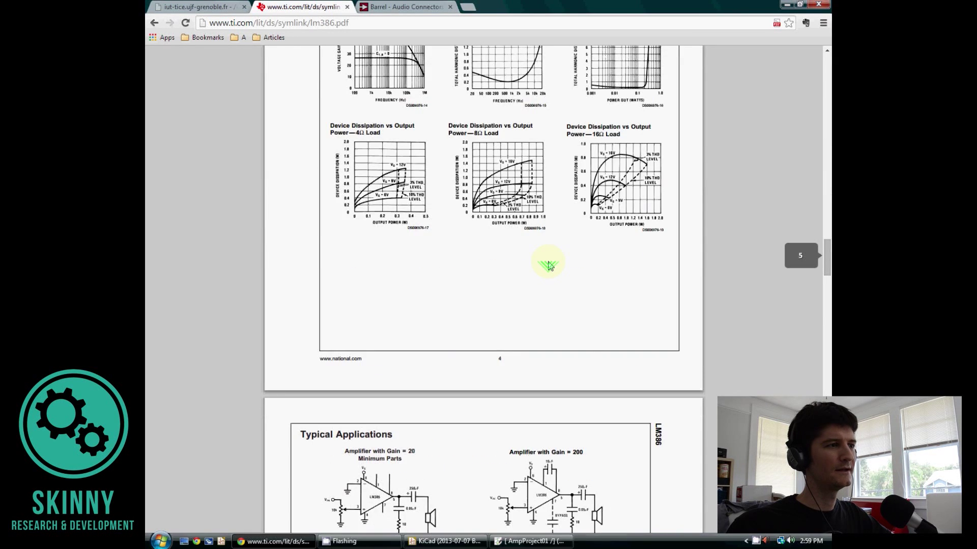
scroll(549, 265, up, 4)
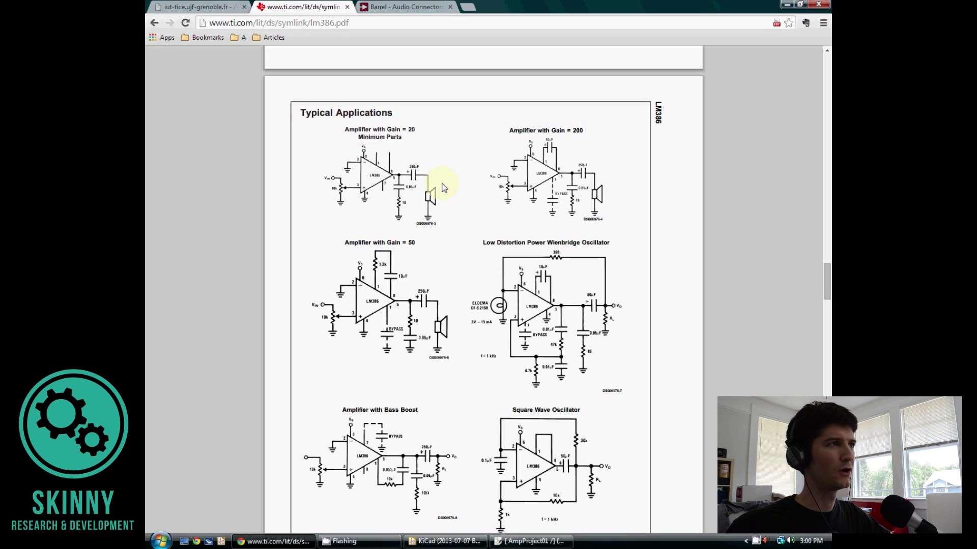
- Return to the schematic editor, start placing a component near the sheet's centre and open the library browser to choose it
key(alt+Tab)
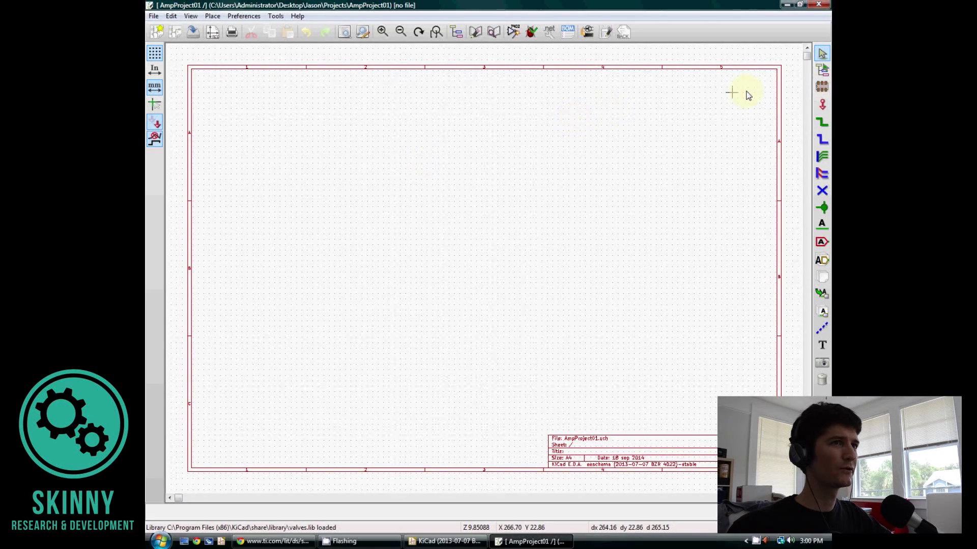
click(820, 88)
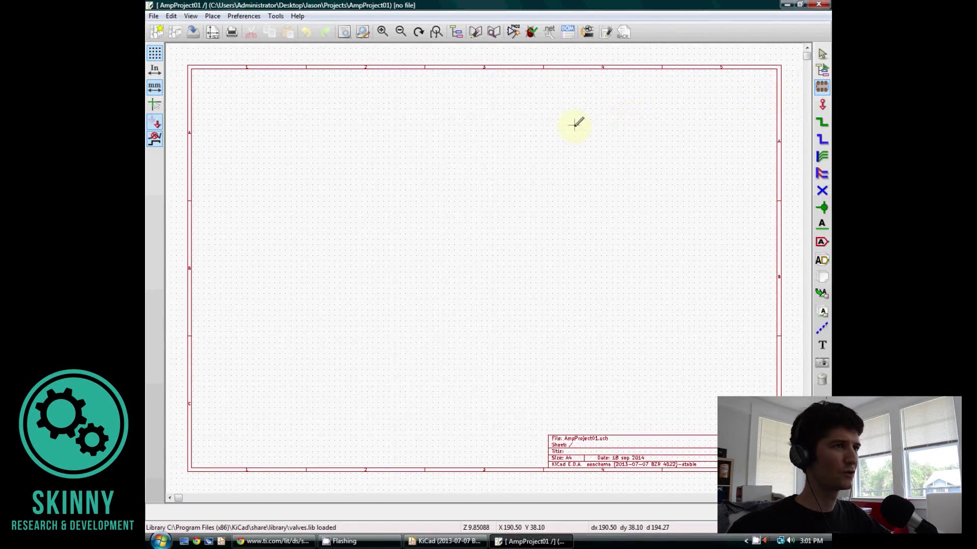
click(474, 211)
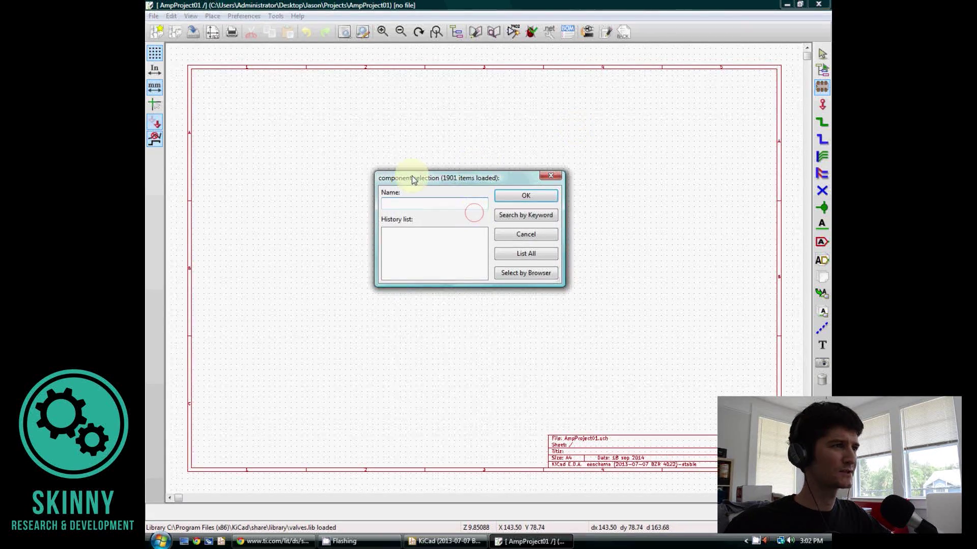
click(532, 275)
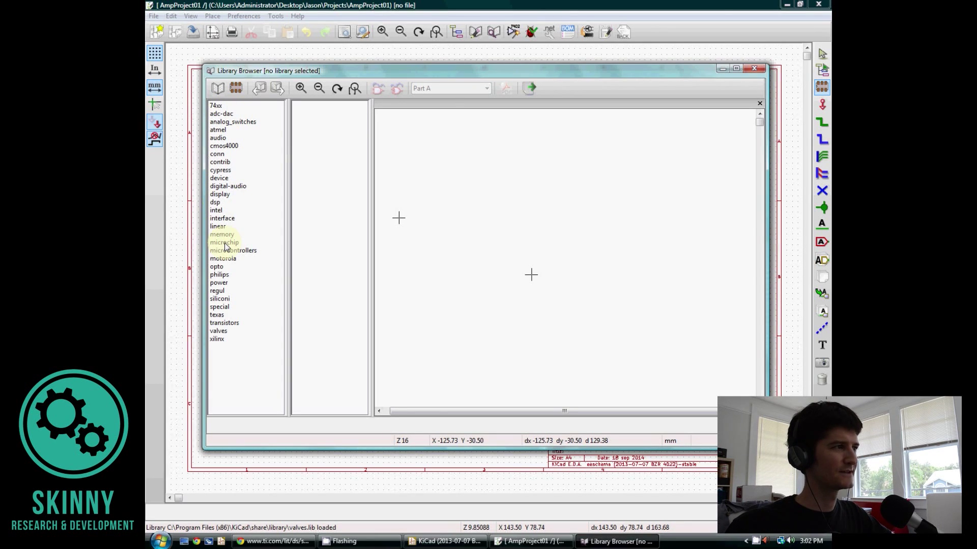
- Look through the cmos4000 and device libraries and pick the BATTERY component from the device library for placement
click(223, 146)
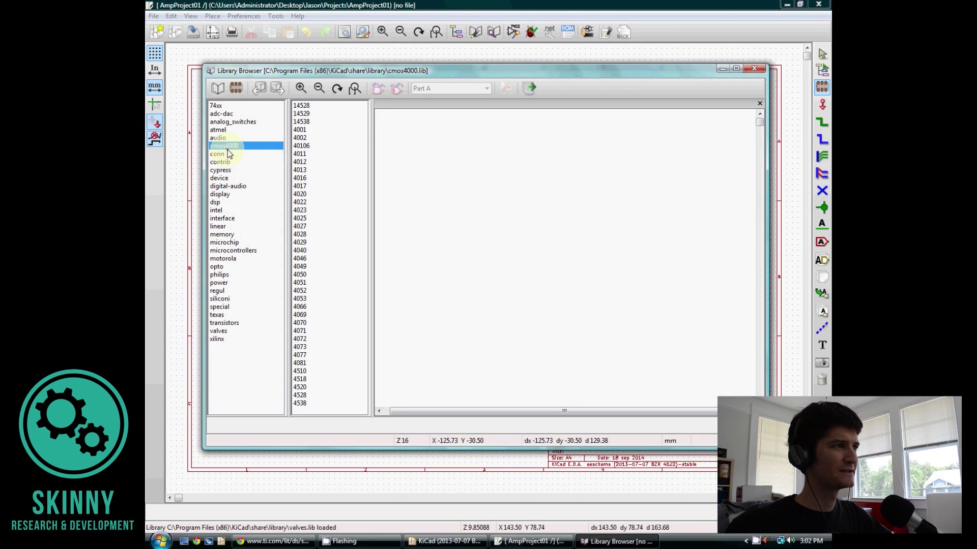
click(296, 155)
click(220, 178)
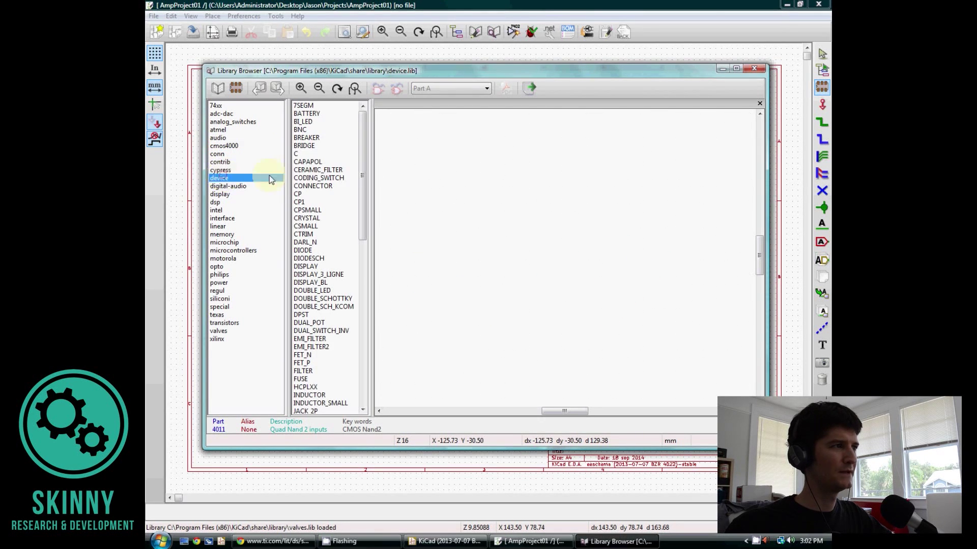
click(308, 179)
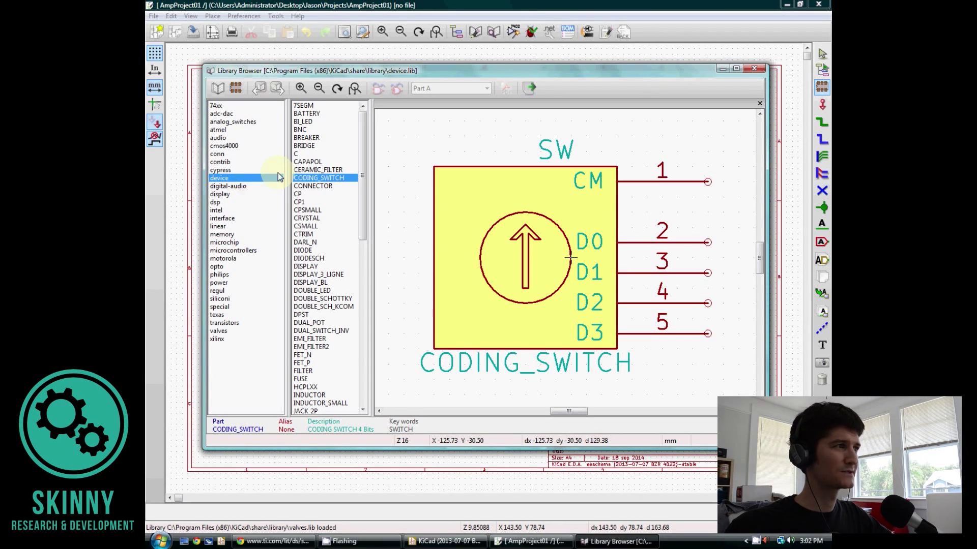
click(225, 179)
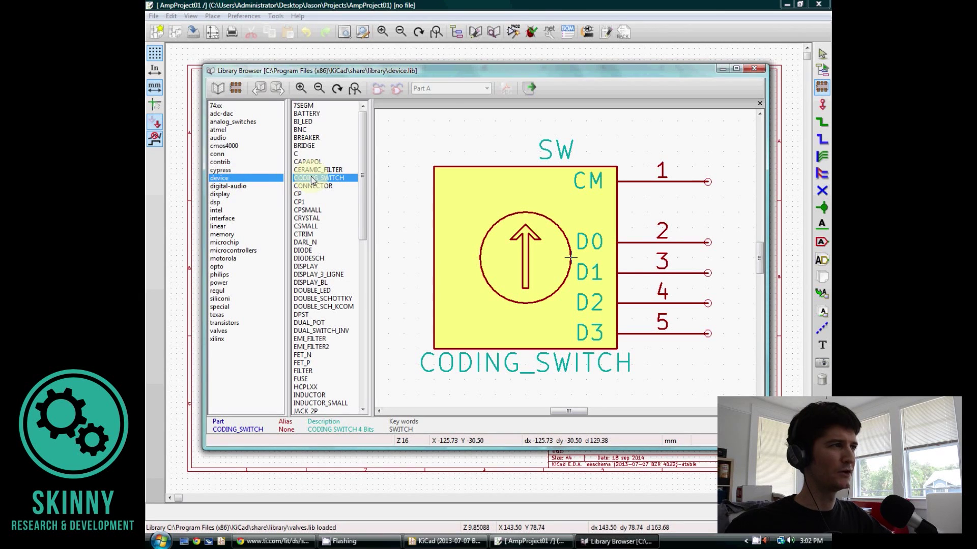
click(310, 114)
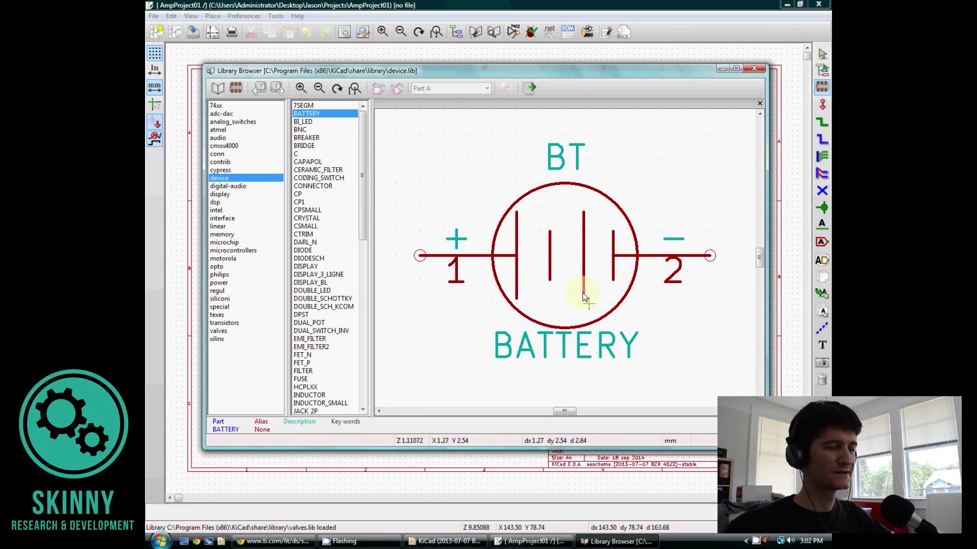
double_click(332, 114)
- Rotate the battery symbol upright with its positive terminal at the top and place it near the sheet's left border in row B
scroll(510, 264, up, 1)
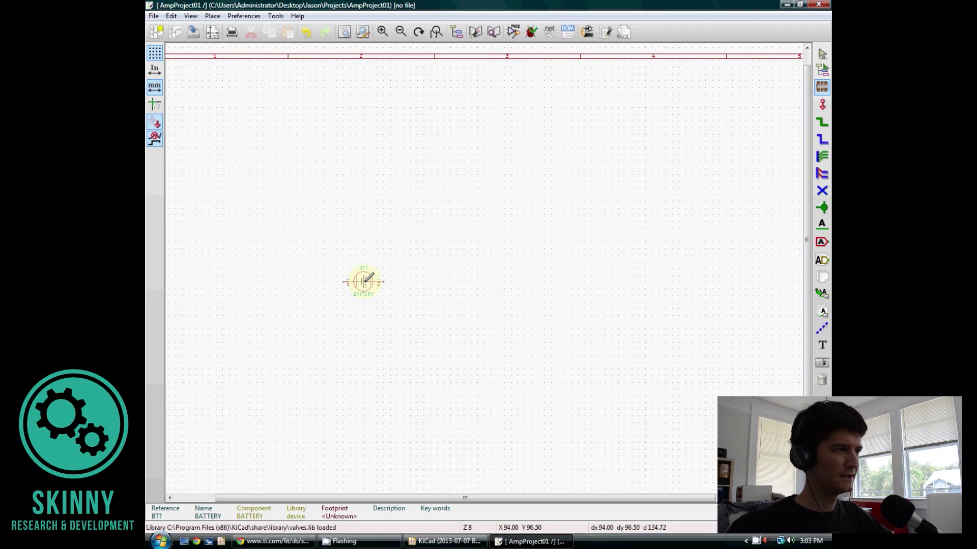
scroll(367, 278, up, 2)
scroll(483, 267, down, 2)
scroll(484, 267, up, 2)
scroll(487, 264, down, 1)
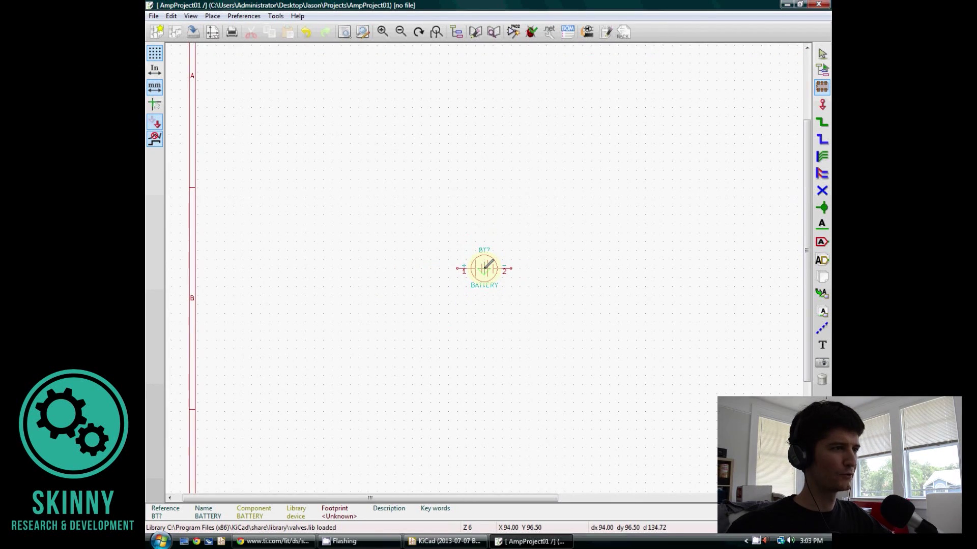
key(r)
key(r)
key(r)
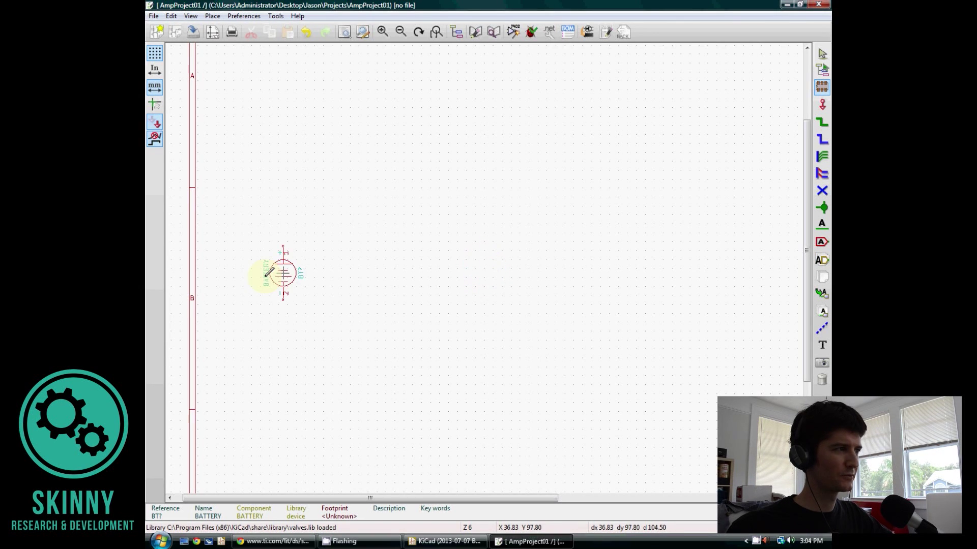
click(310, 290)
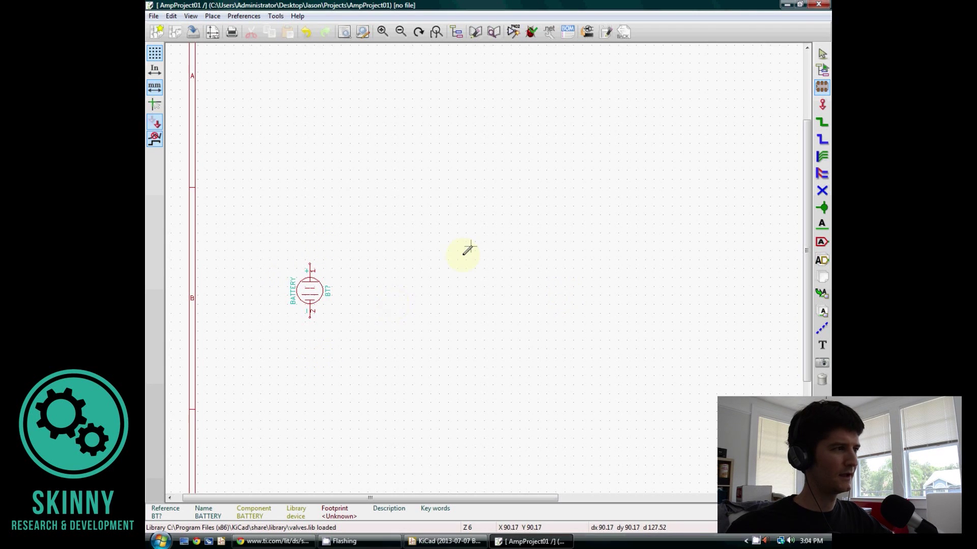
- Add a resistor R to the schematic, placed slightly above and to the right of the battery
scroll(456, 262, down, 3)
scroll(484, 264, up, 3)
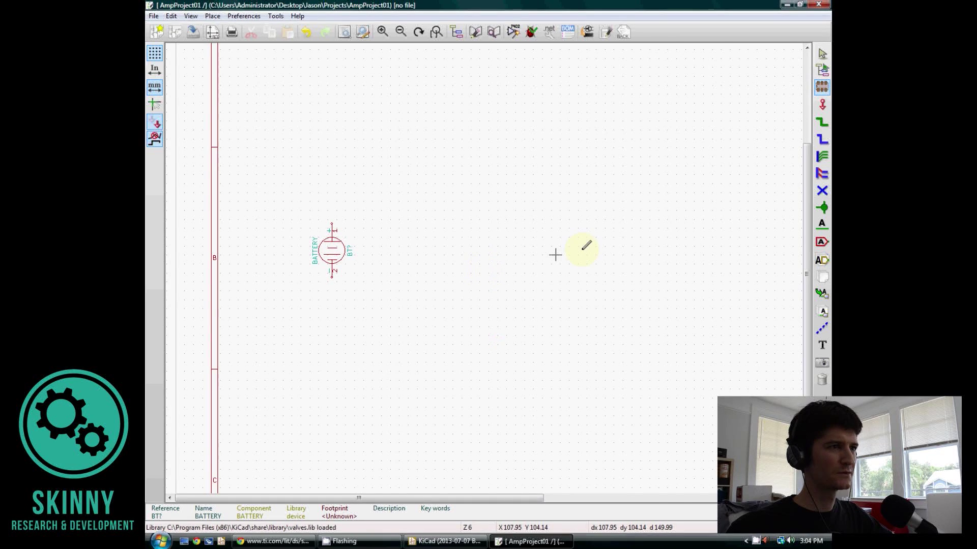
scroll(584, 245, down, 1)
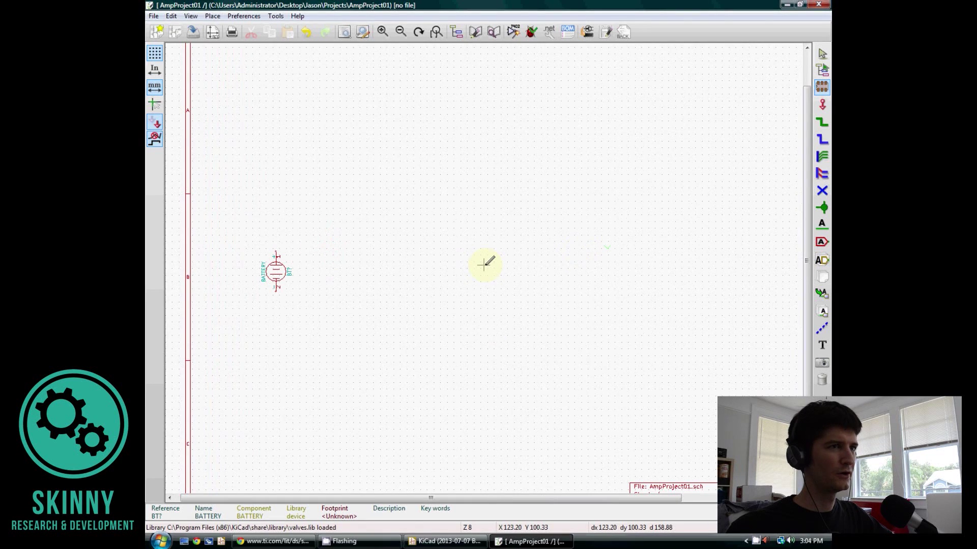
click(823, 87)
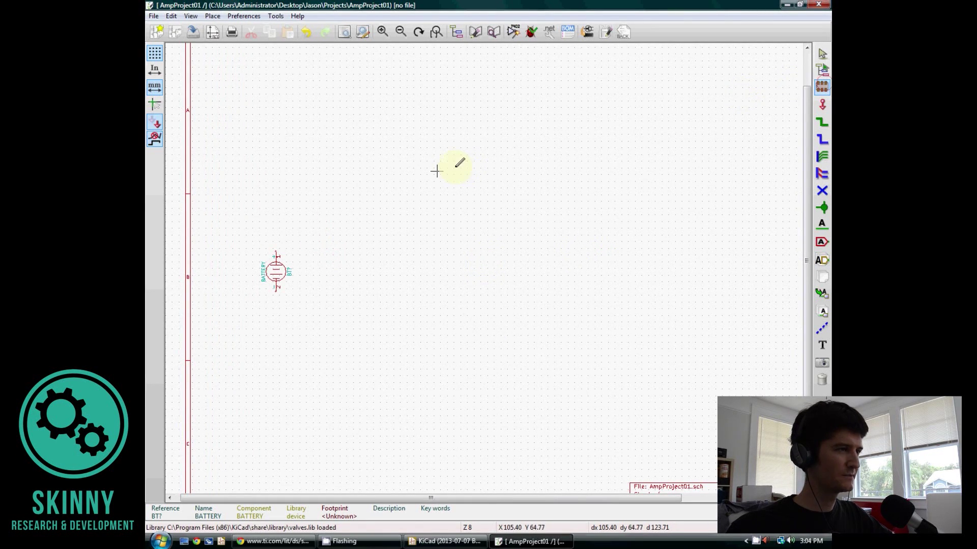
click(467, 167)
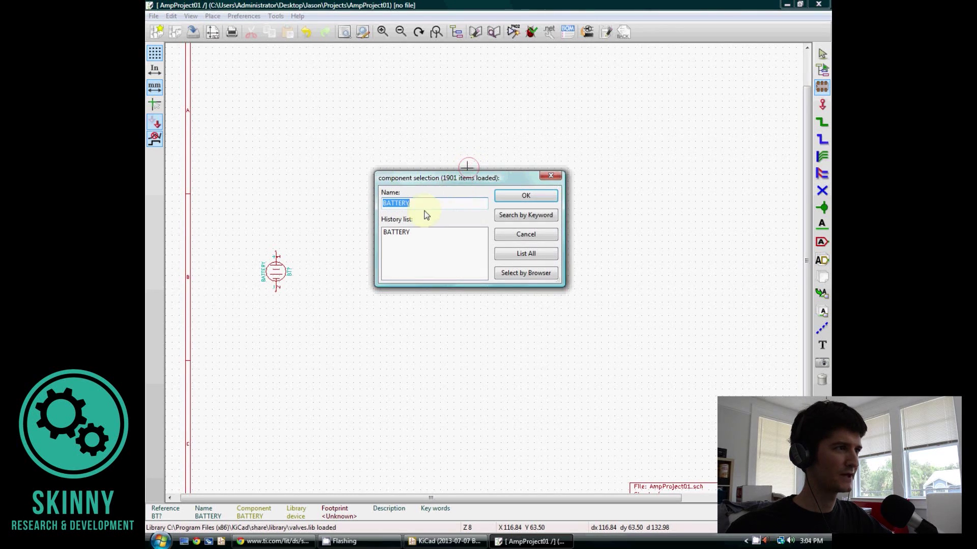
text(r)
click(526, 196)
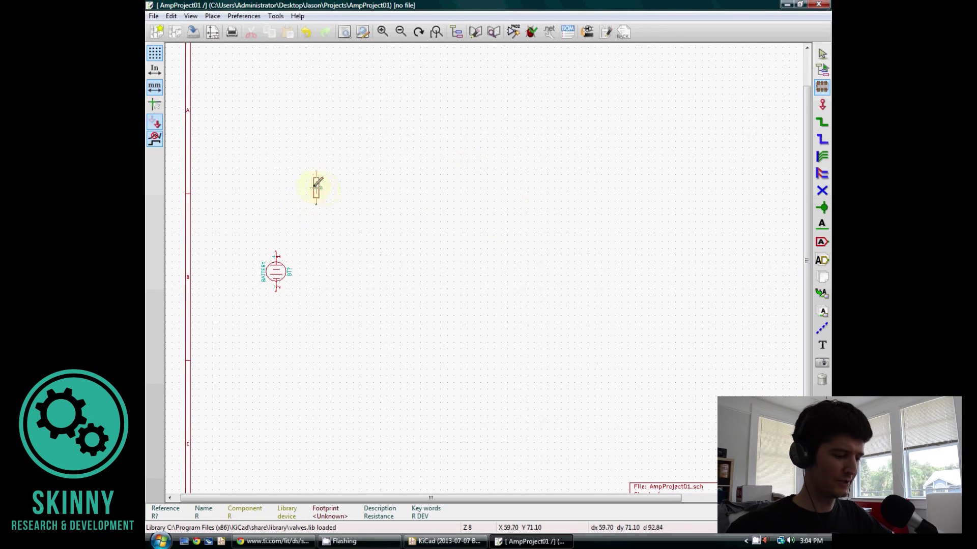
click(304, 185)
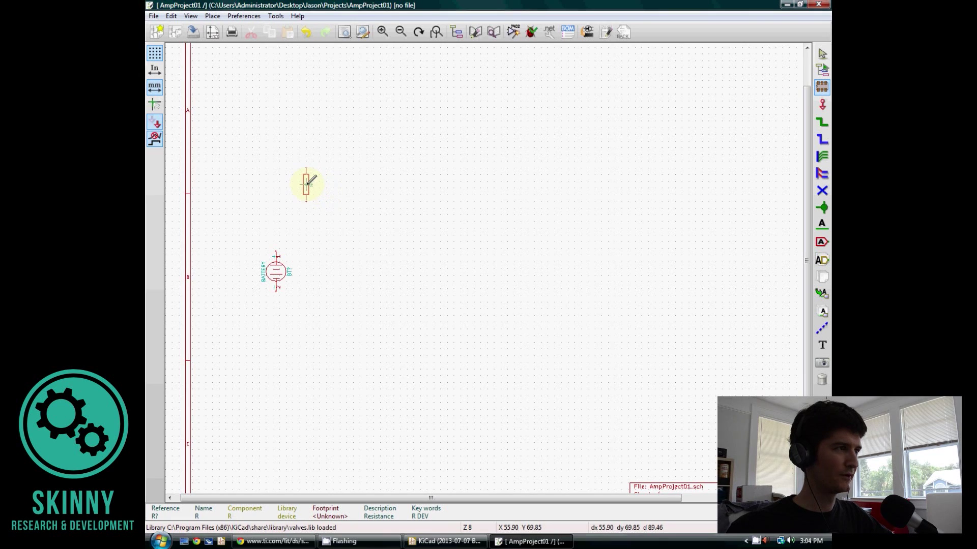
- Add a non-polarised capacitor C and place it to the right of the resistor at the same height
click(471, 201)
text(c)
click(517, 200)
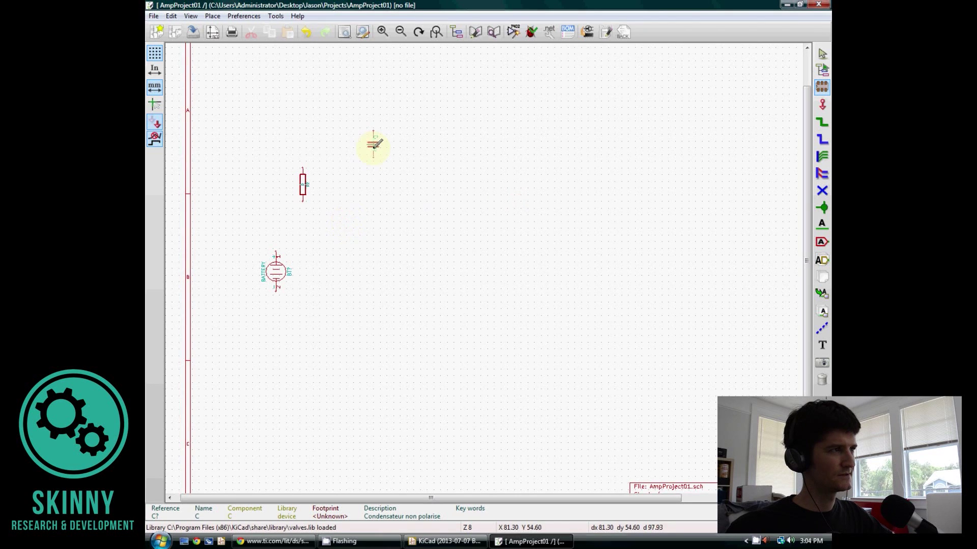
click(350, 182)
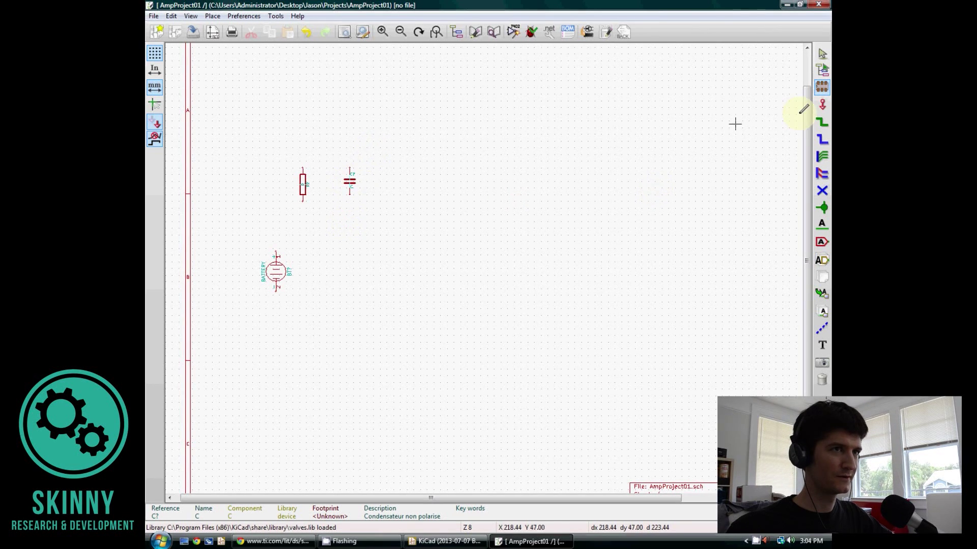
click(542, 168)
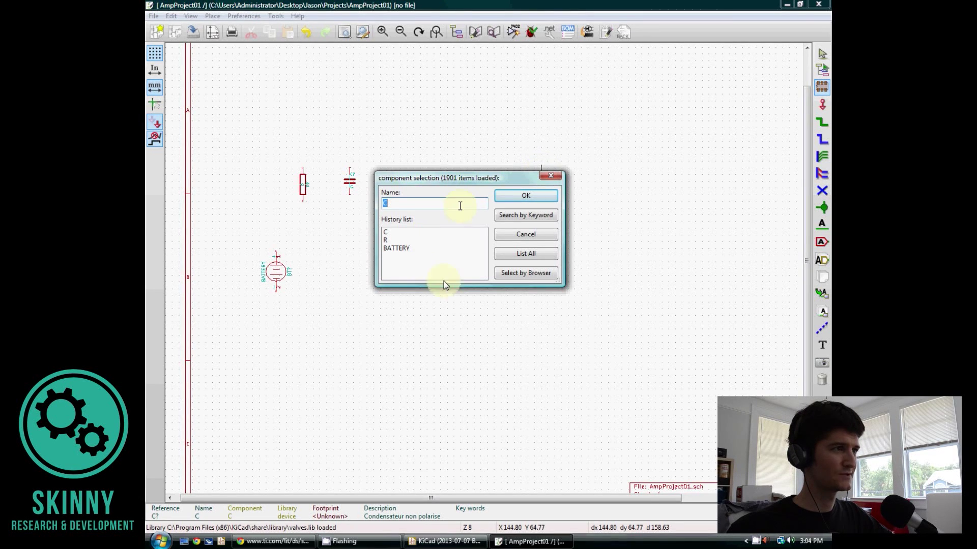
click(527, 273)
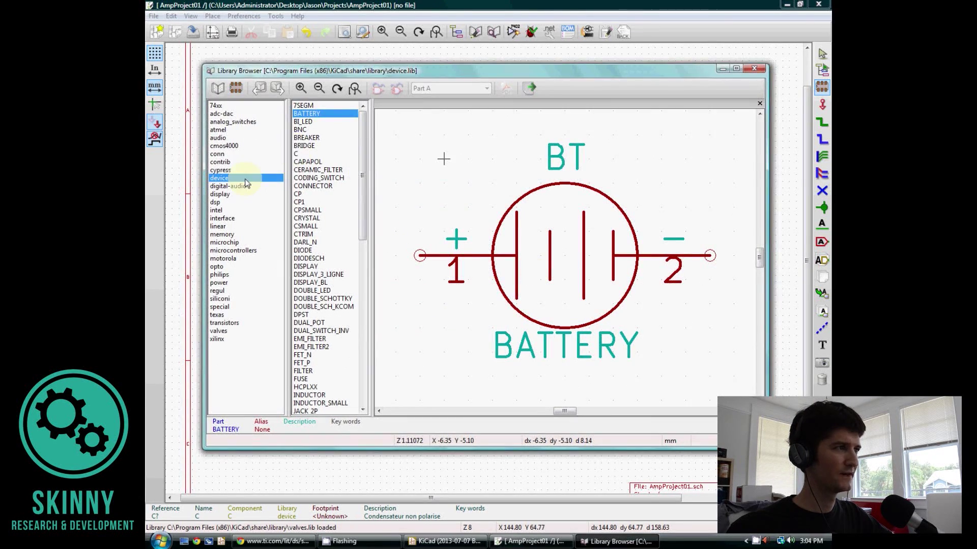
click(313, 154)
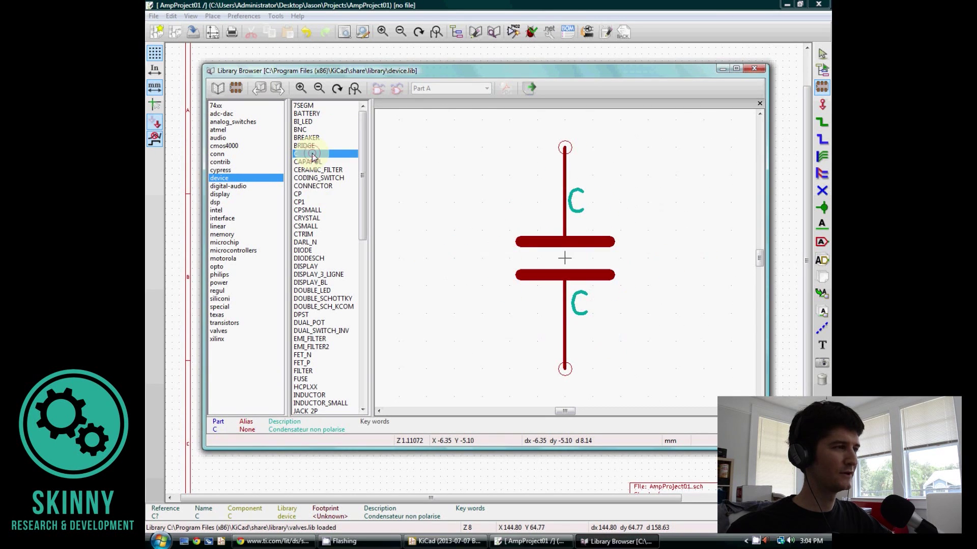
click(298, 193)
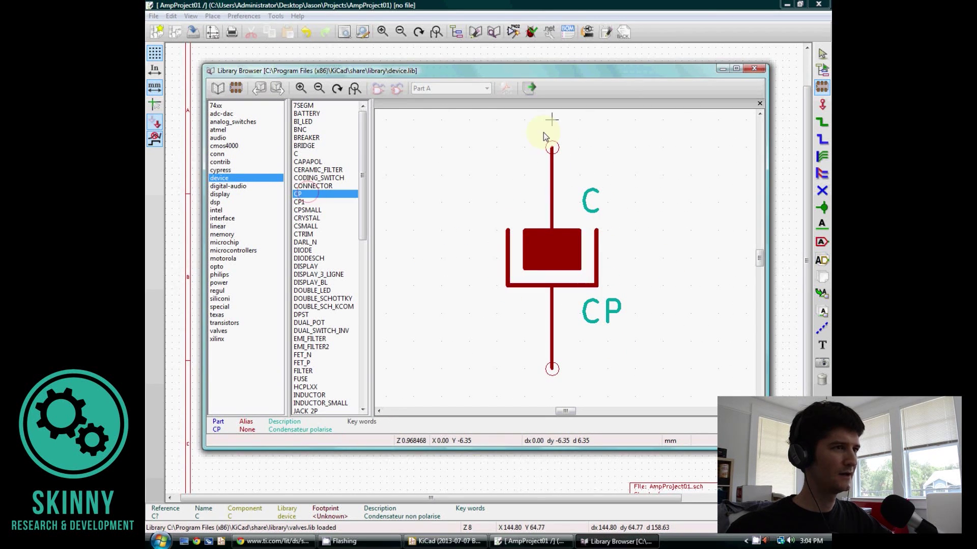
click(546, 255)
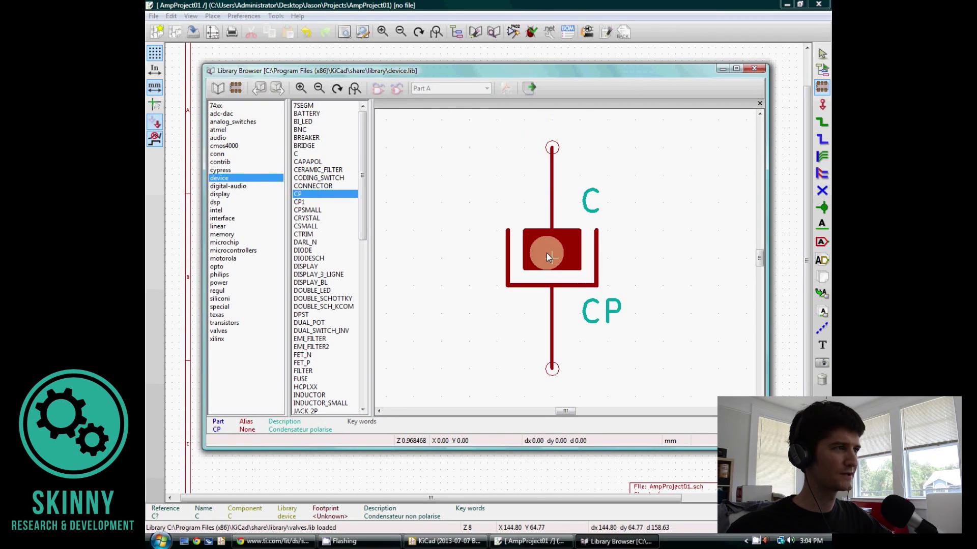
click(338, 204)
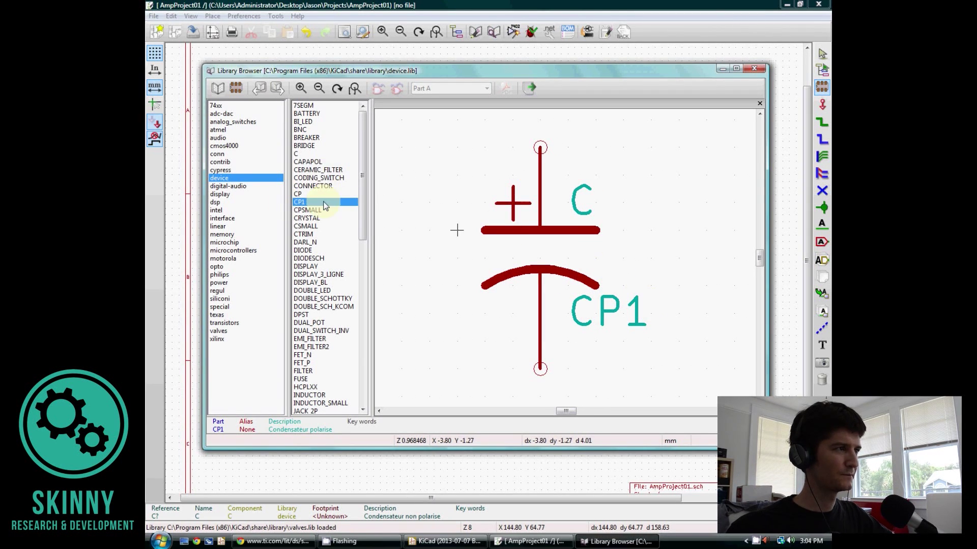
double_click(298, 194)
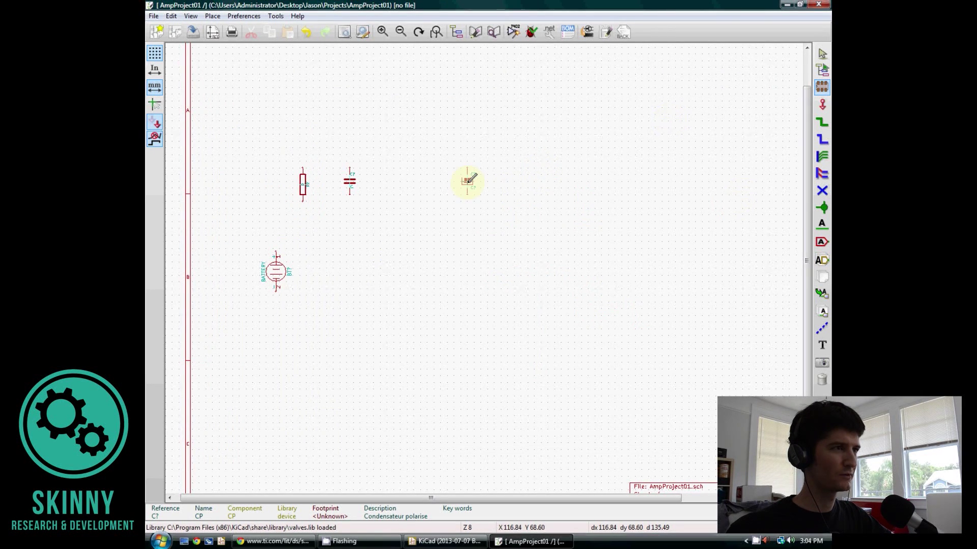
key(Escape)
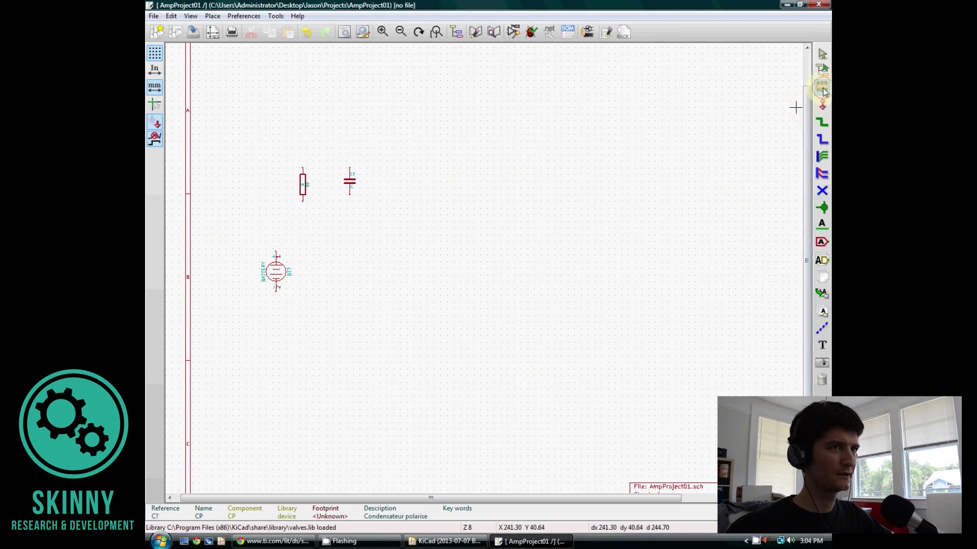
- Pick the polarised capacitor CP1 from the device library and place it to the right of capacitor C
click(632, 182)
click(548, 279)
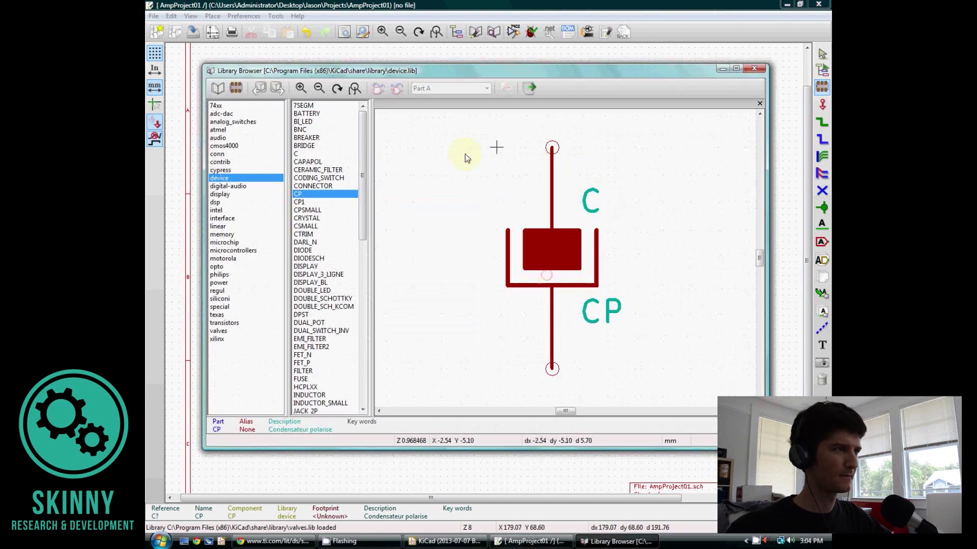
double_click(306, 215)
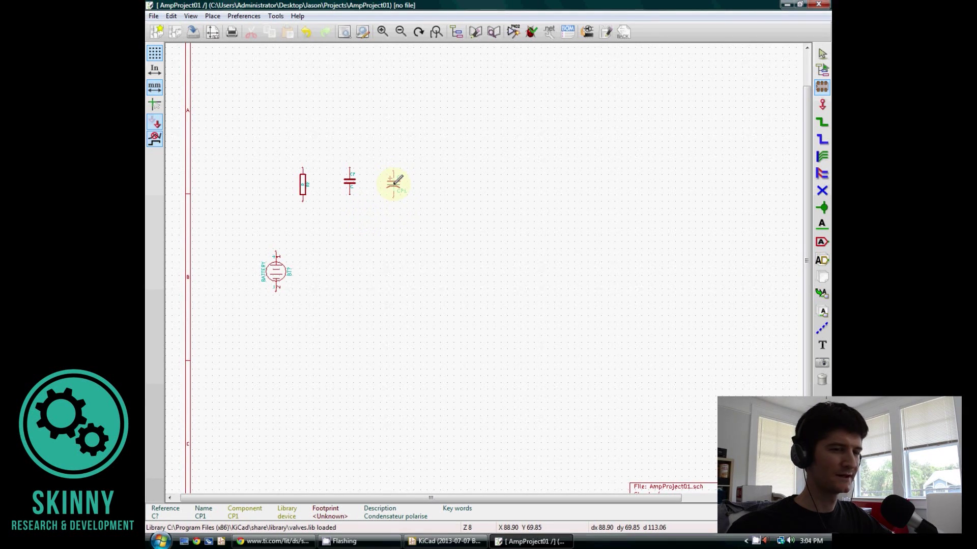
click(396, 181)
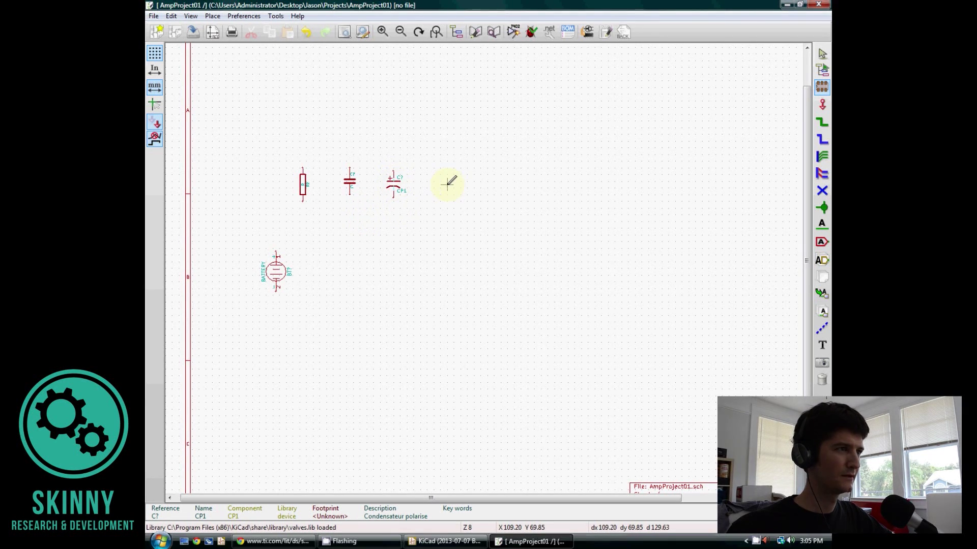
- Place two more CP1 polarised capacitors from the component history, continuing the row to the right
click(447, 181)
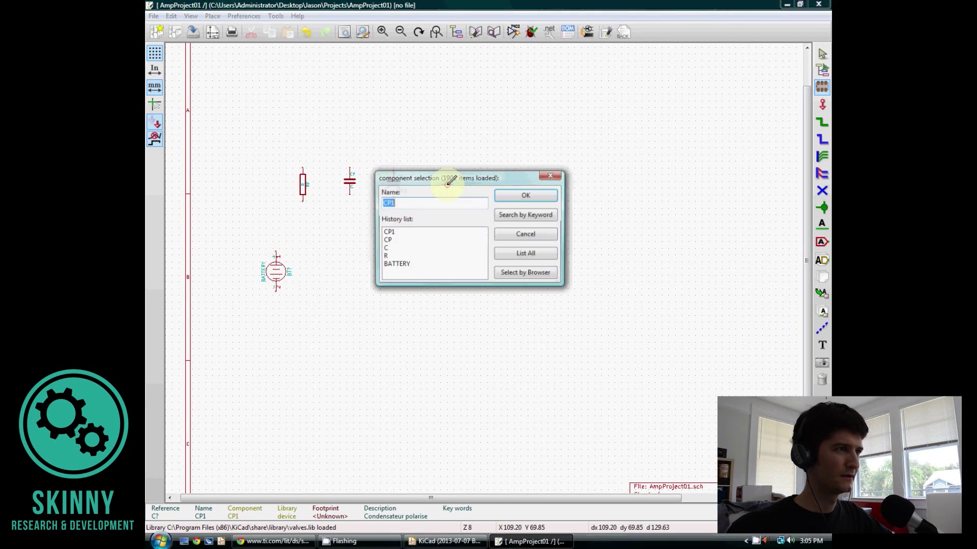
double_click(398, 234)
click(443, 183)
click(514, 191)
double_click(428, 232)
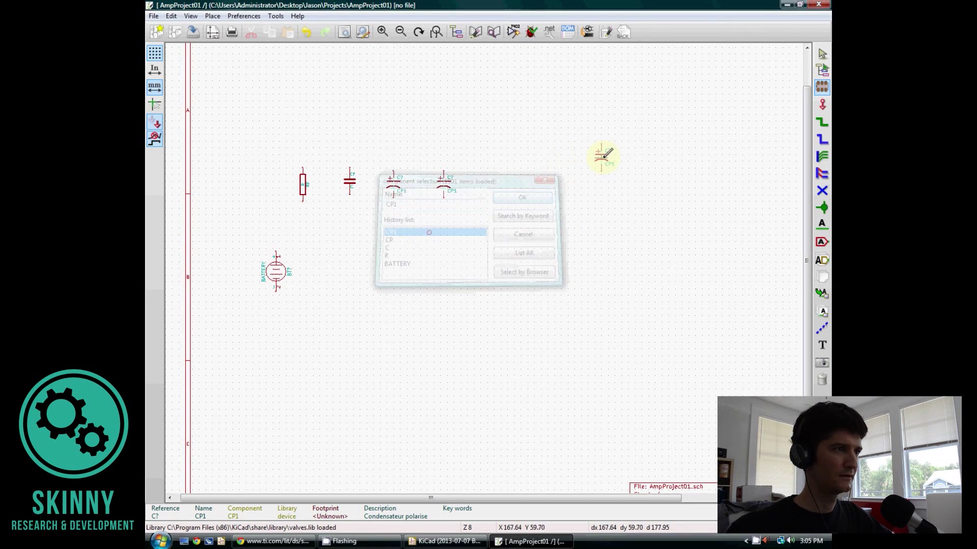
click(494, 179)
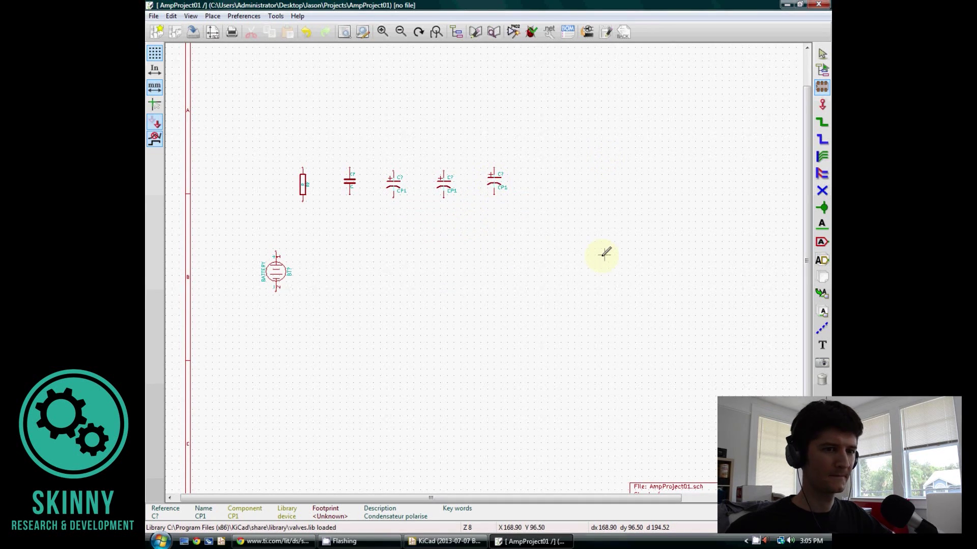
- Pick the POT potentiometer from the device library and place it at the right end of the component row
click(821, 88)
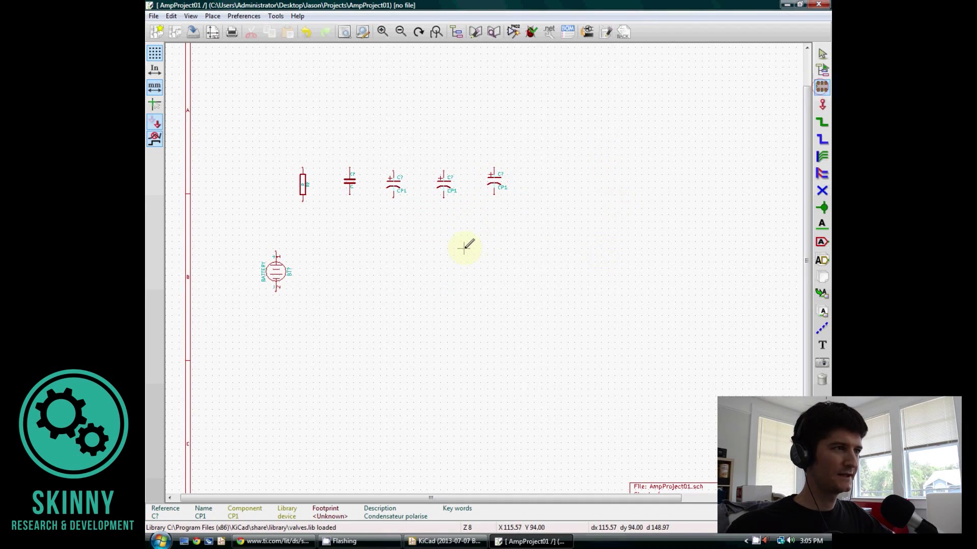
click(518, 245)
click(526, 269)
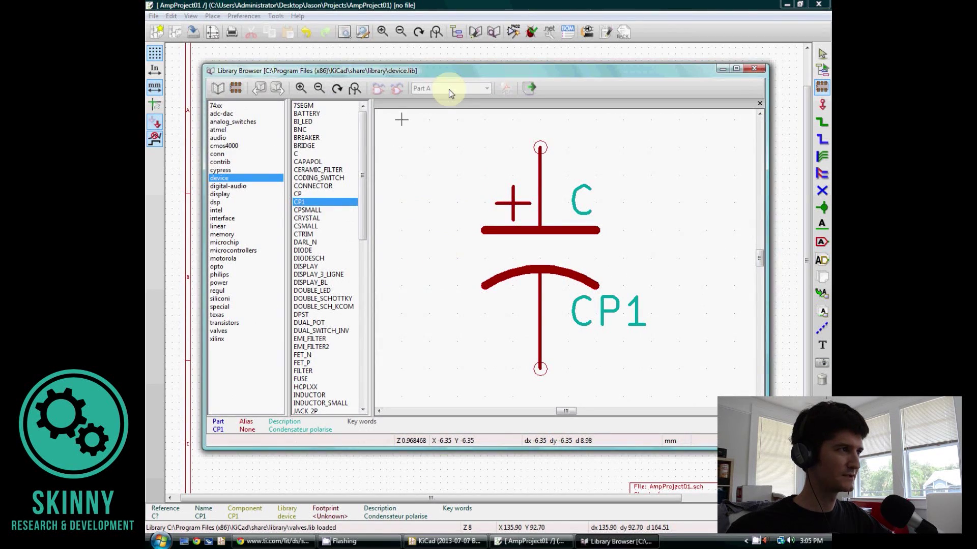
drag(364, 218, 361, 286)
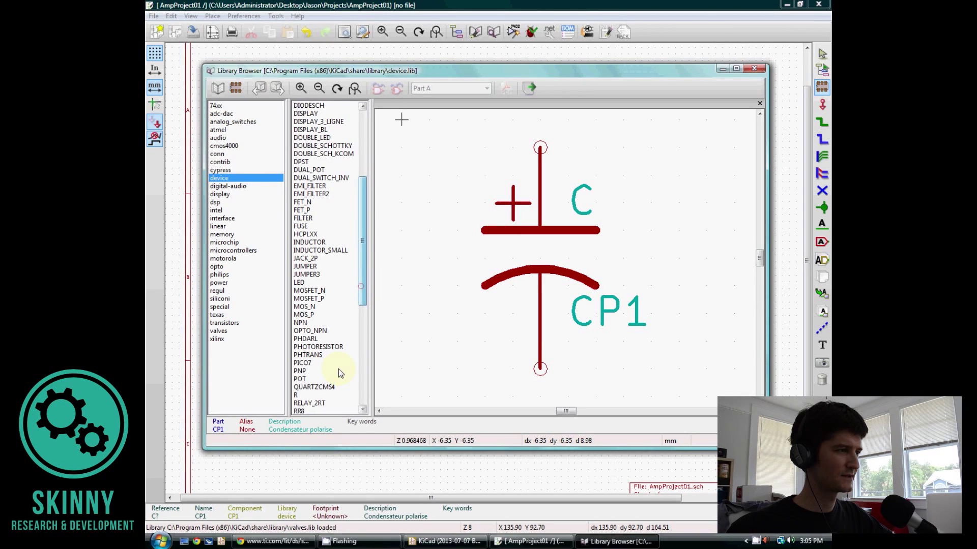
click(305, 379)
double_click(305, 379)
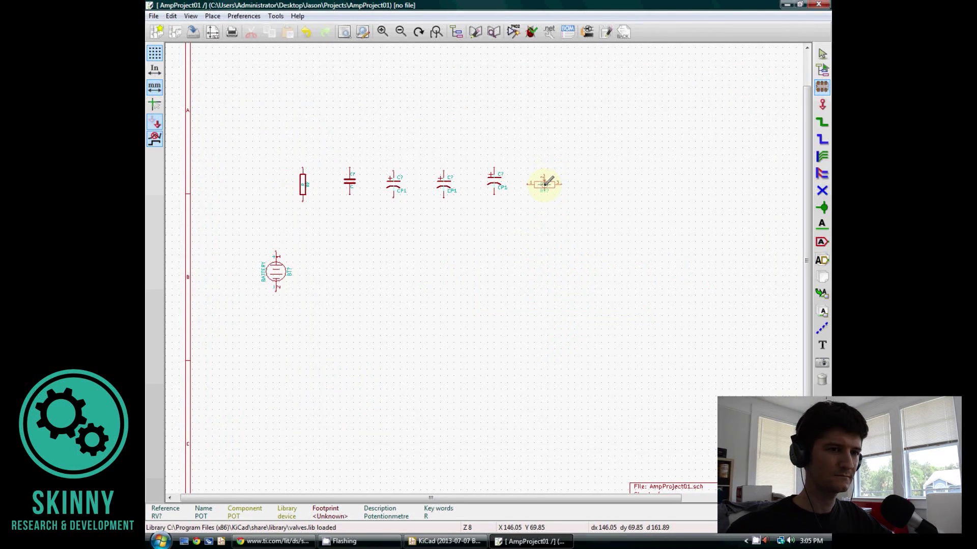
click(543, 184)
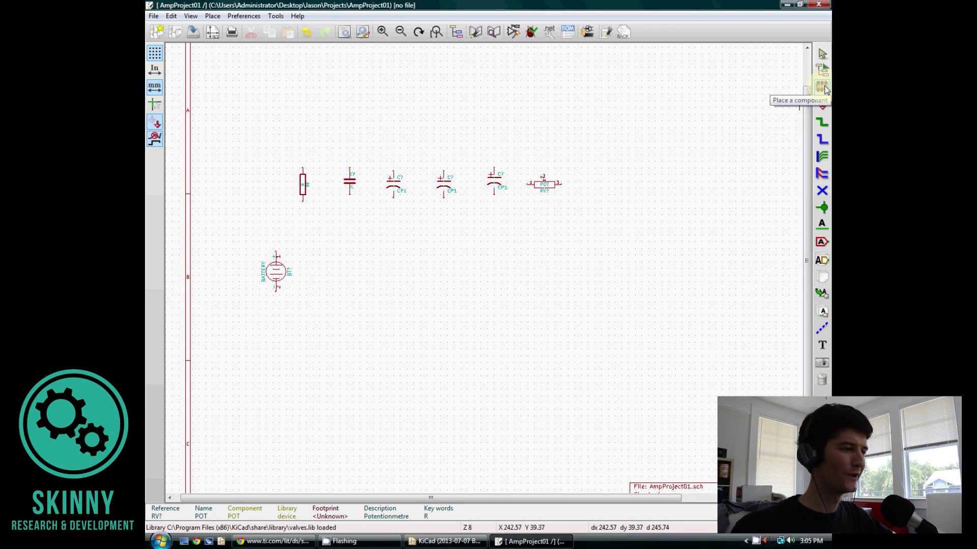
- Place two CONN_2 connectors from the conn library side by side, below the first two CP1 capacitors
click(493, 233)
click(524, 273)
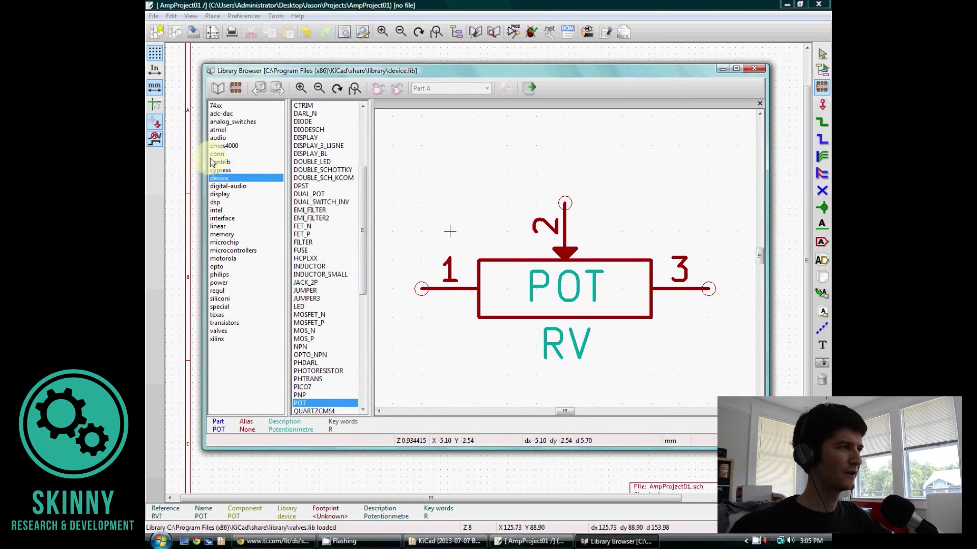
click(219, 154)
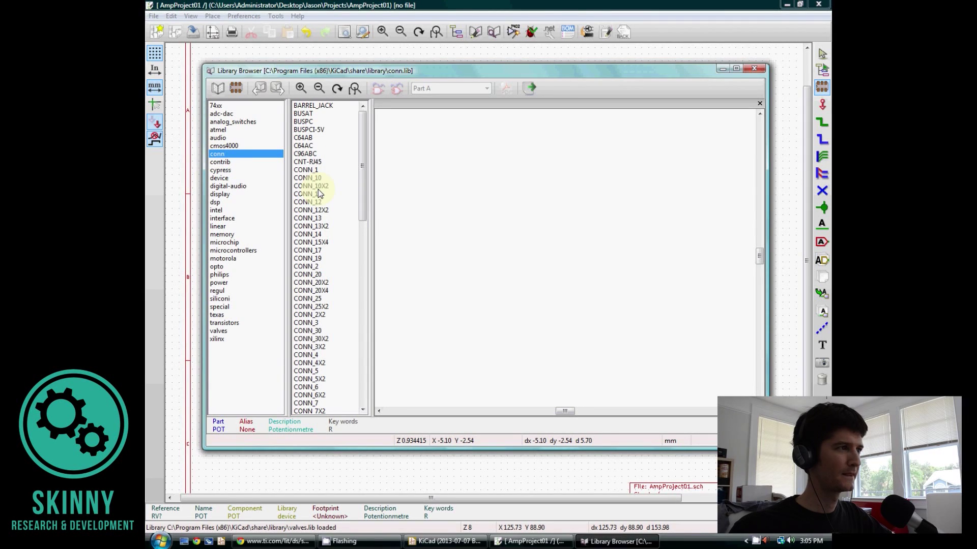
click(303, 267)
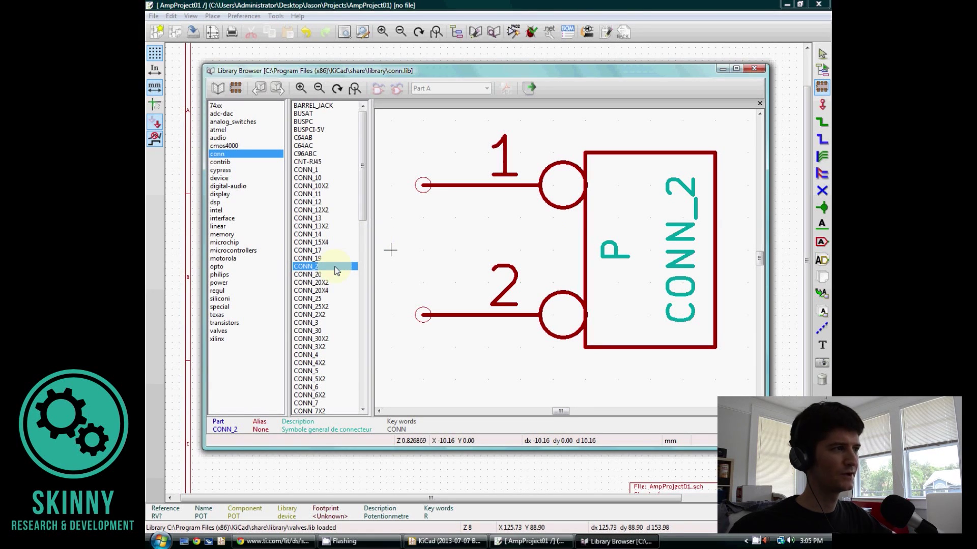
double_click(336, 267)
click(394, 228)
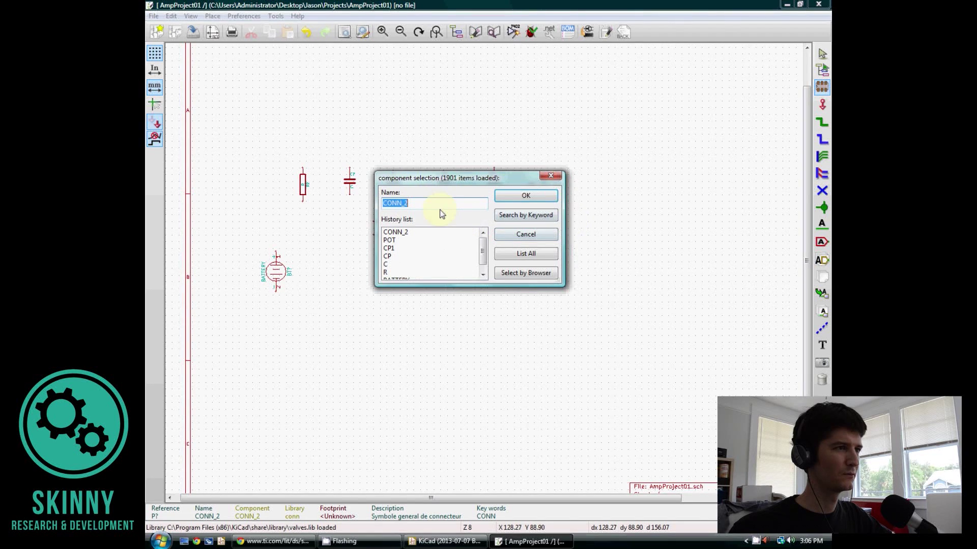
click(534, 204)
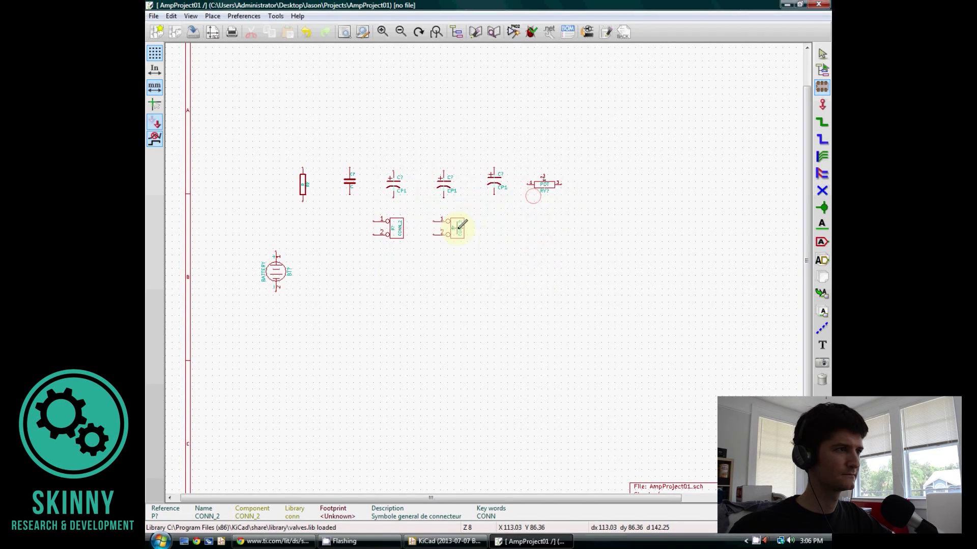
click(457, 228)
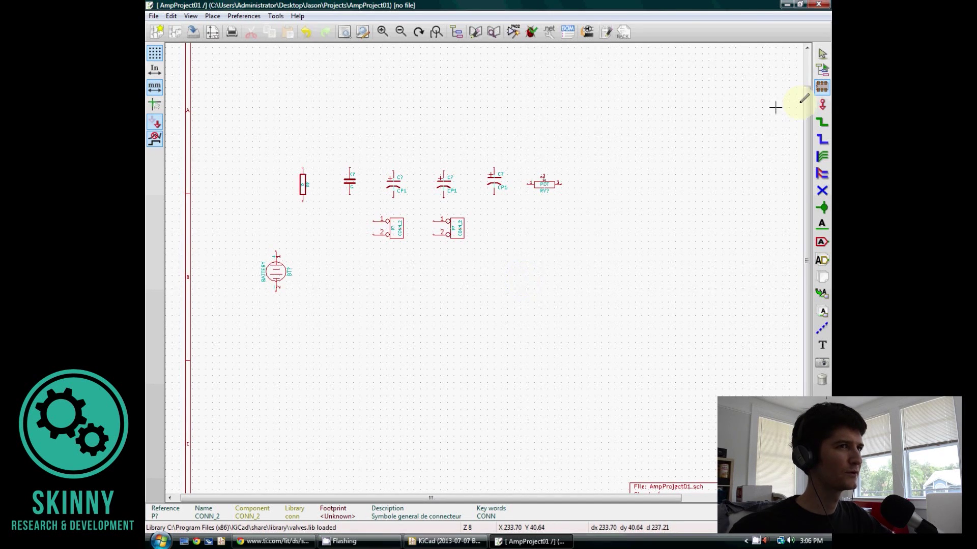
- Browse the conn library for an eight-pin symbol for the chip, previewing CONN_8 and DIL8
click(487, 223)
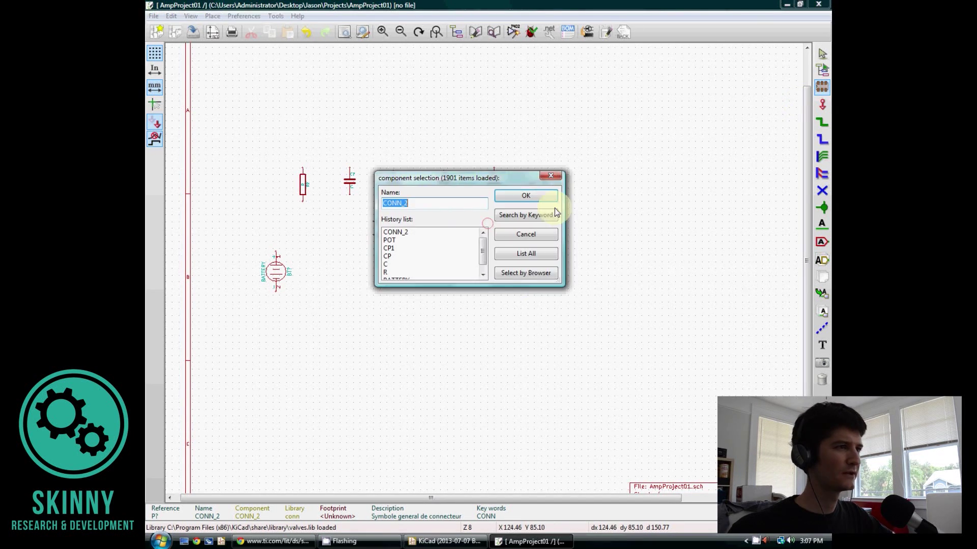
click(529, 273)
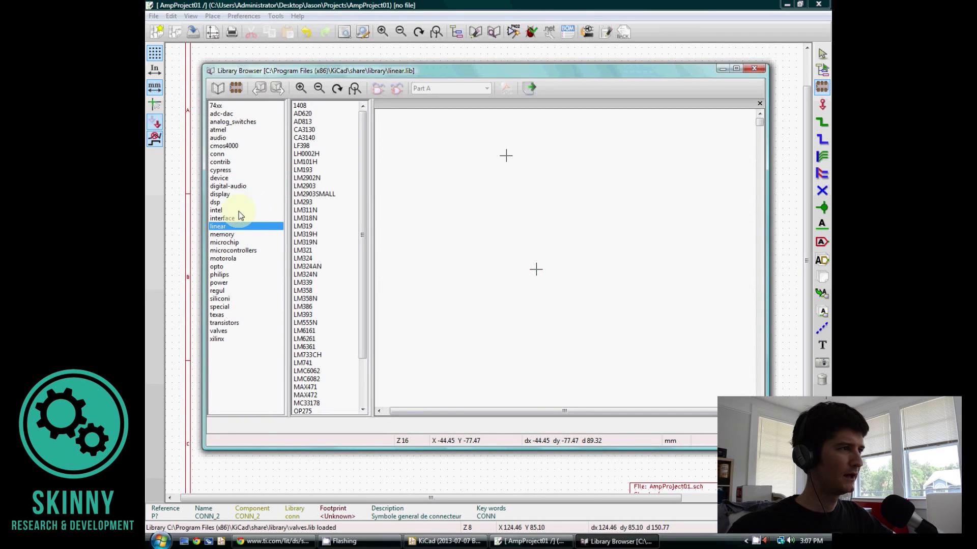
click(223, 153)
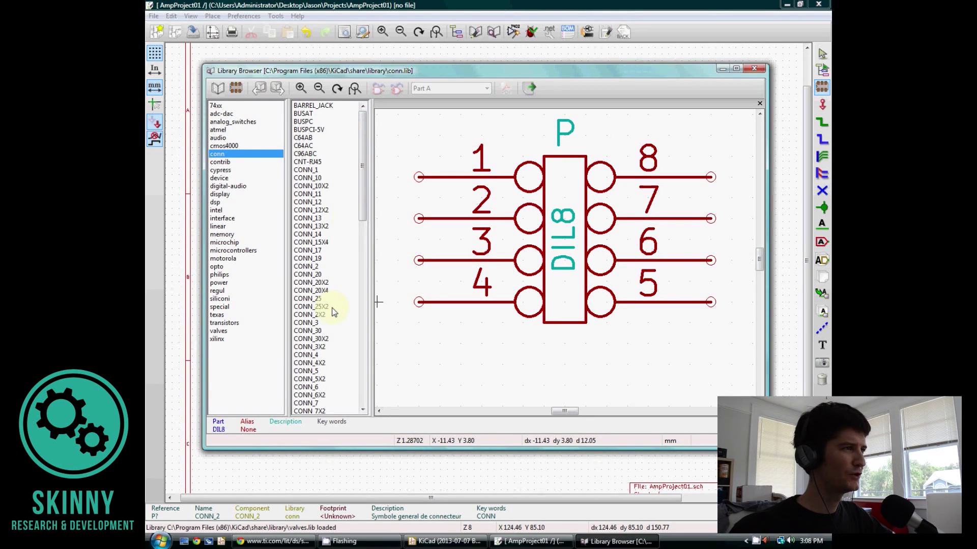
drag(362, 193, 363, 246)
click(307, 299)
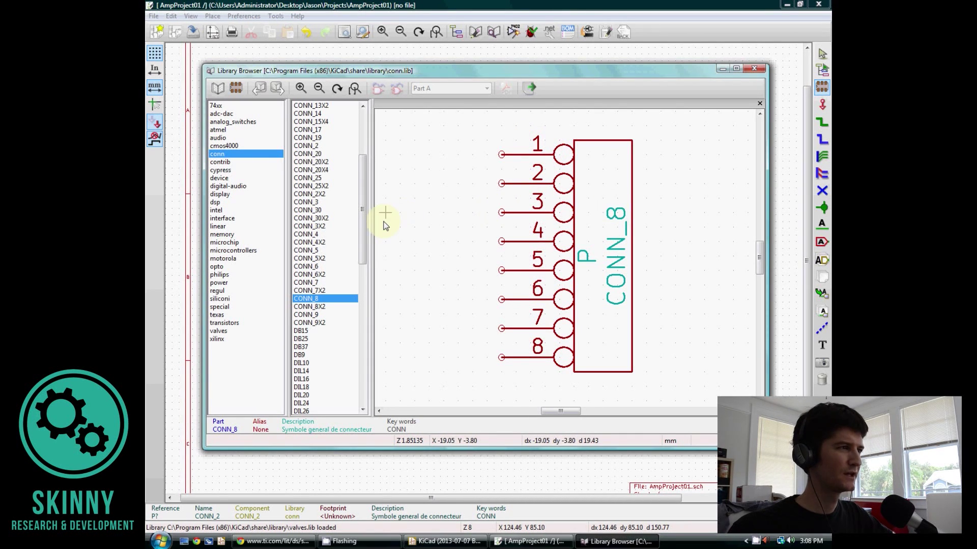
drag(362, 200, 361, 229)
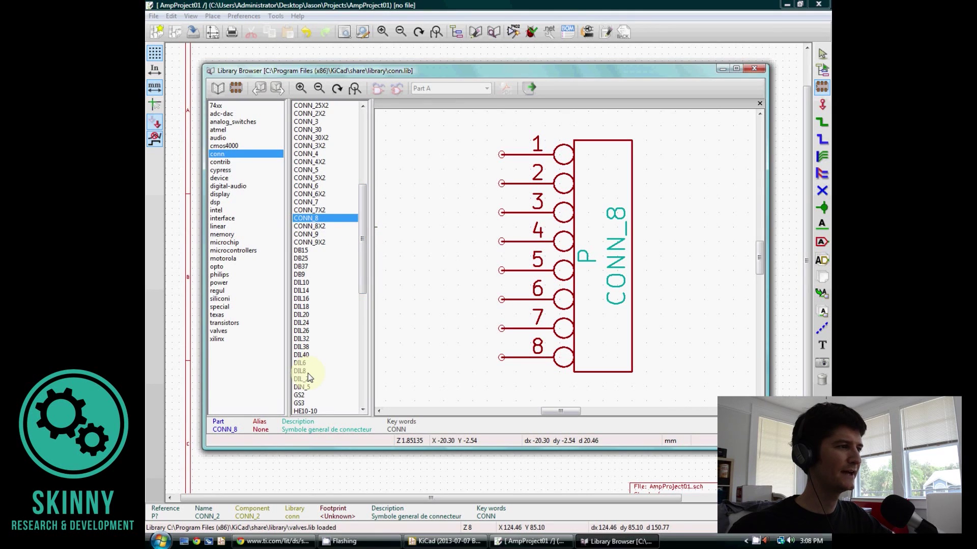
click(307, 371)
- Examine the pin numbering on both sides of the DIL8 symbol preview
click(503, 177)
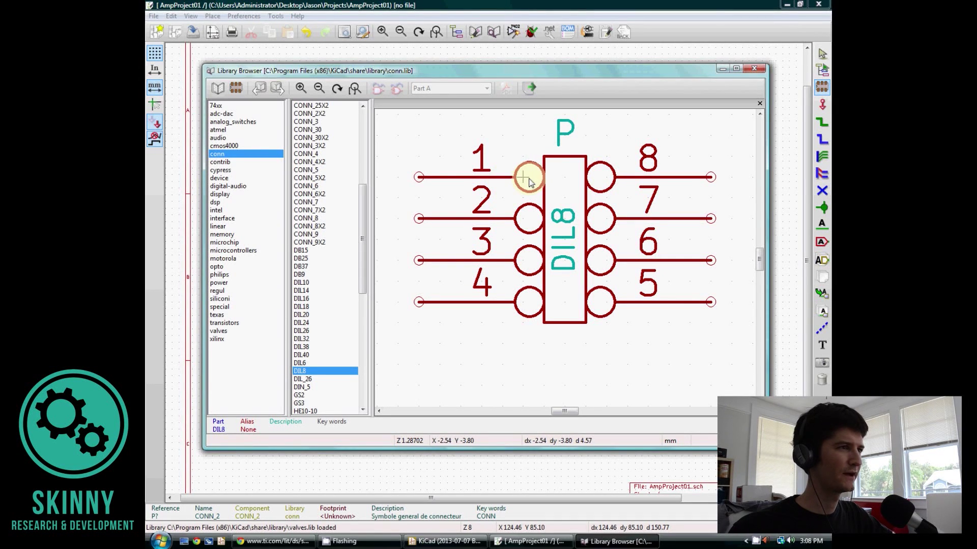
click(511, 213)
click(492, 303)
click(598, 212)
click(651, 243)
click(649, 284)
click(511, 213)
click(320, 368)
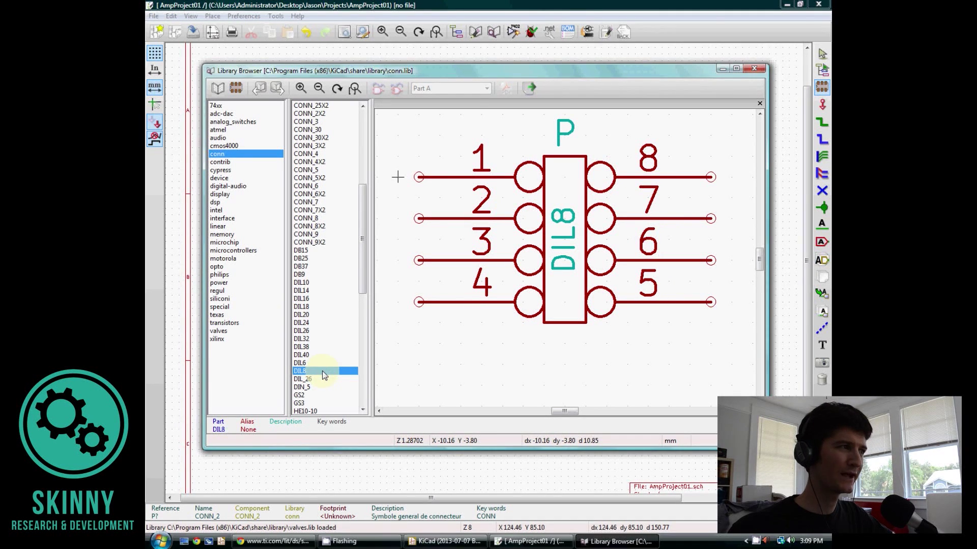
- Preview the LM386 symbol in the linear library to compare it with DIL8
click(224, 227)
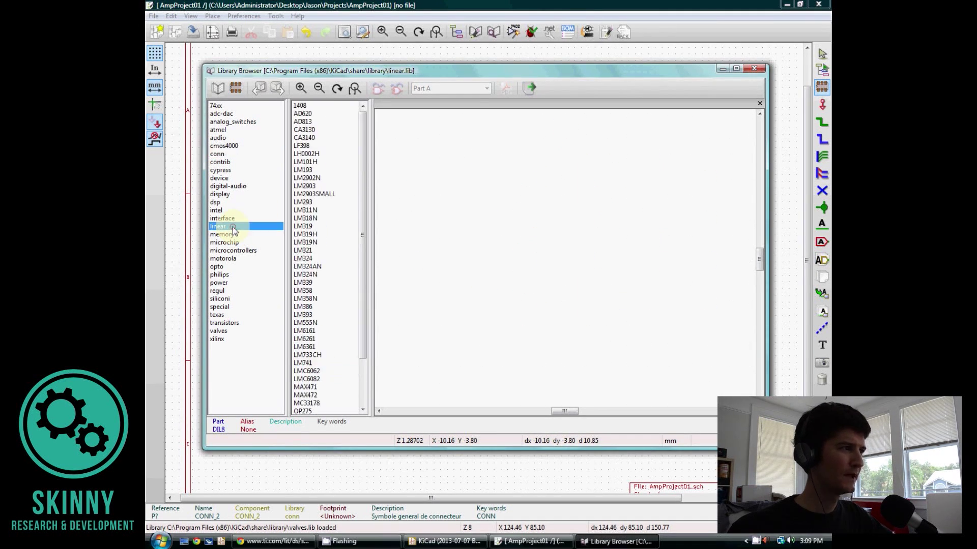
drag(358, 248, 362, 271)
click(307, 275)
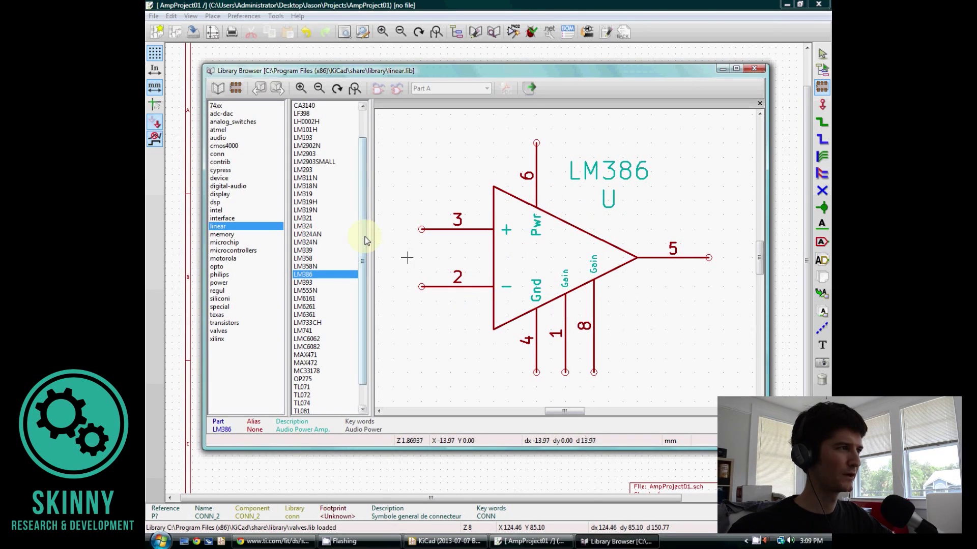
- Pick DIL8 from the conn library and place it below the two CONN_2 connectors
click(219, 154)
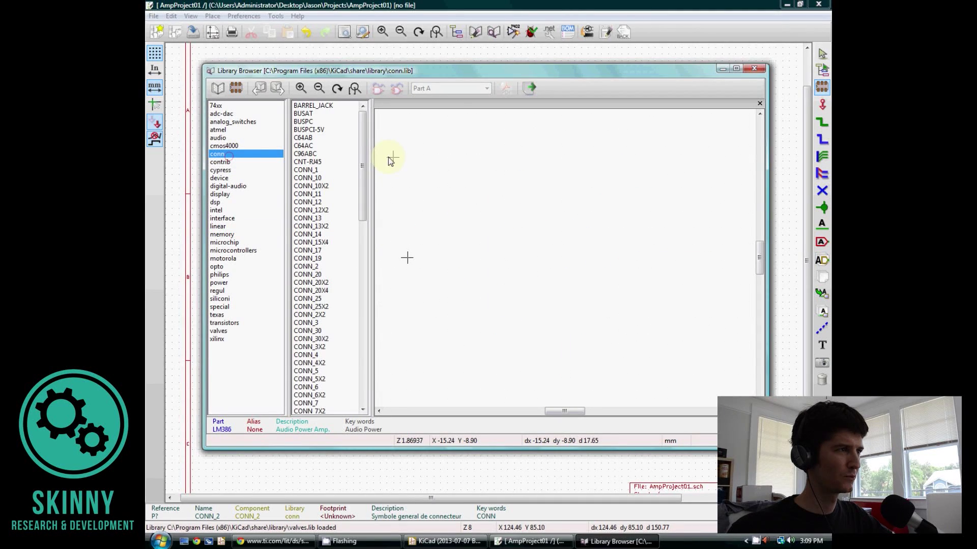
drag(362, 157, 361, 250)
click(312, 292)
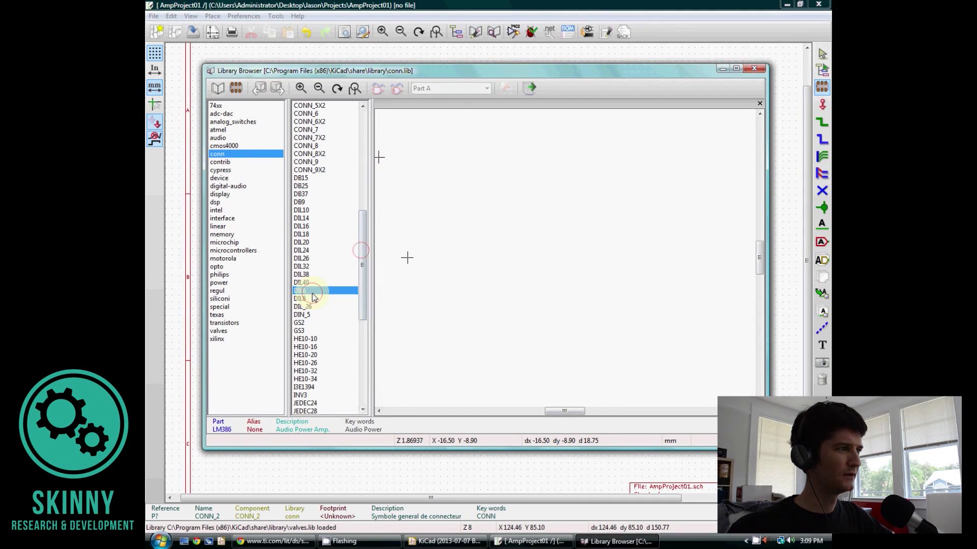
click(311, 299)
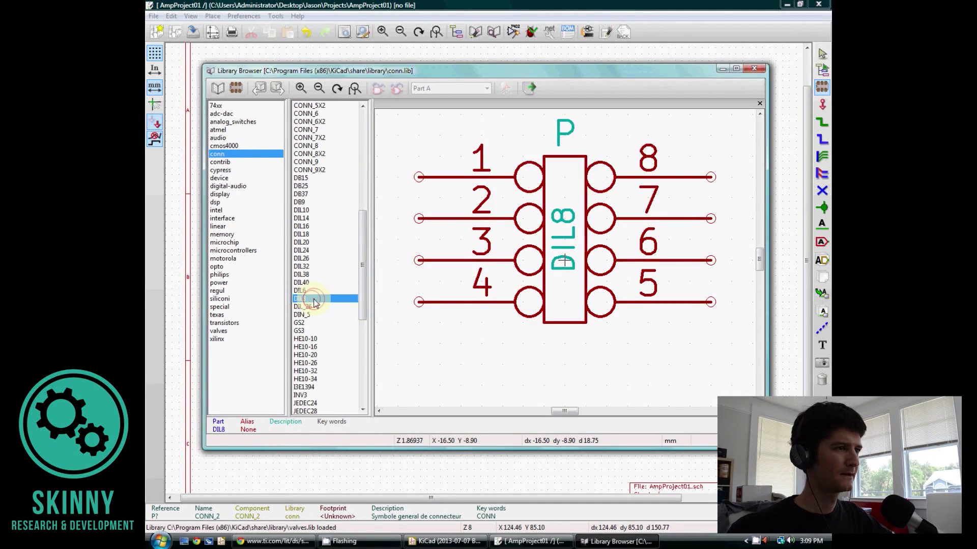
double_click(313, 302)
click(419, 277)
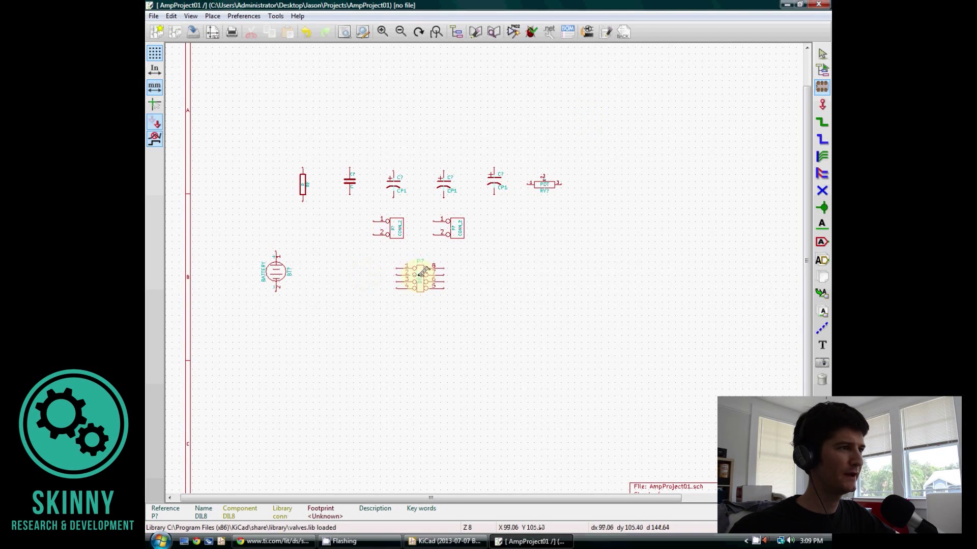
- Move the DIL8 component slightly right and down, to sit below the second CONN_2 connector
right_click(421, 278)
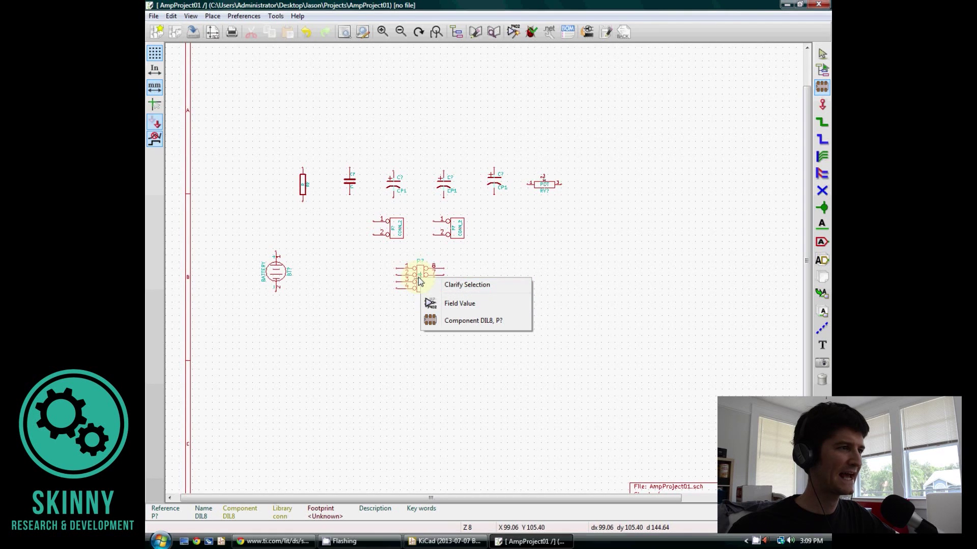
click(465, 322)
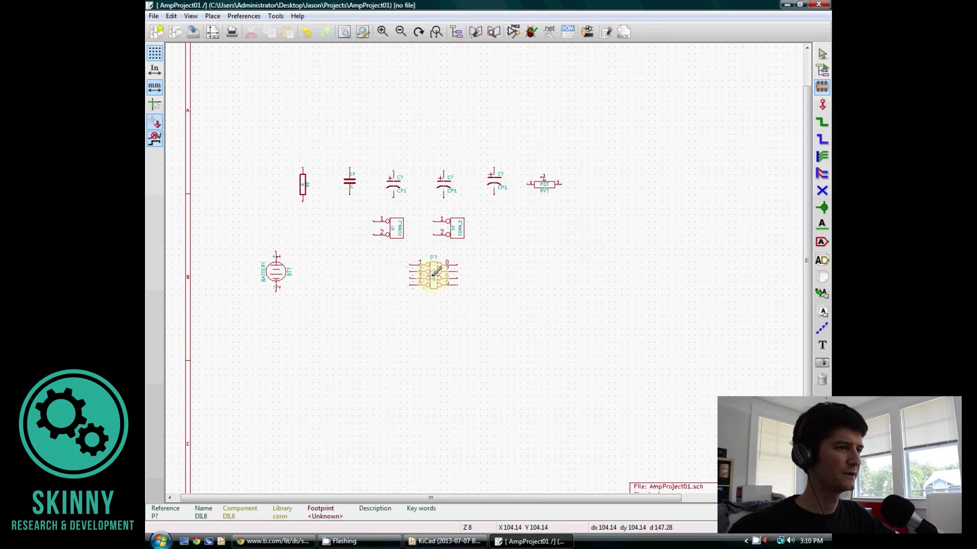
click(445, 278)
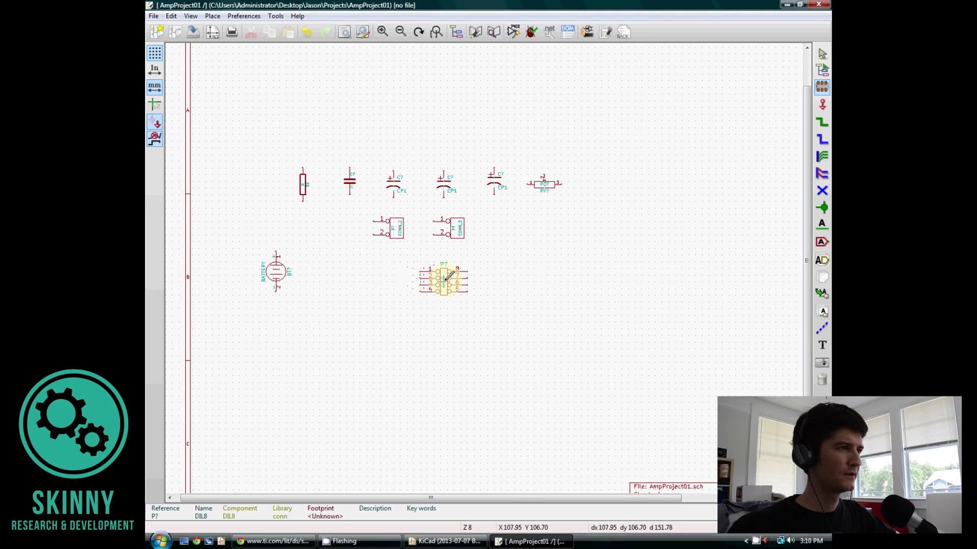
- Rotate the first CONN_2 connector 180° and move it left, to just below capacitor C
click(394, 226)
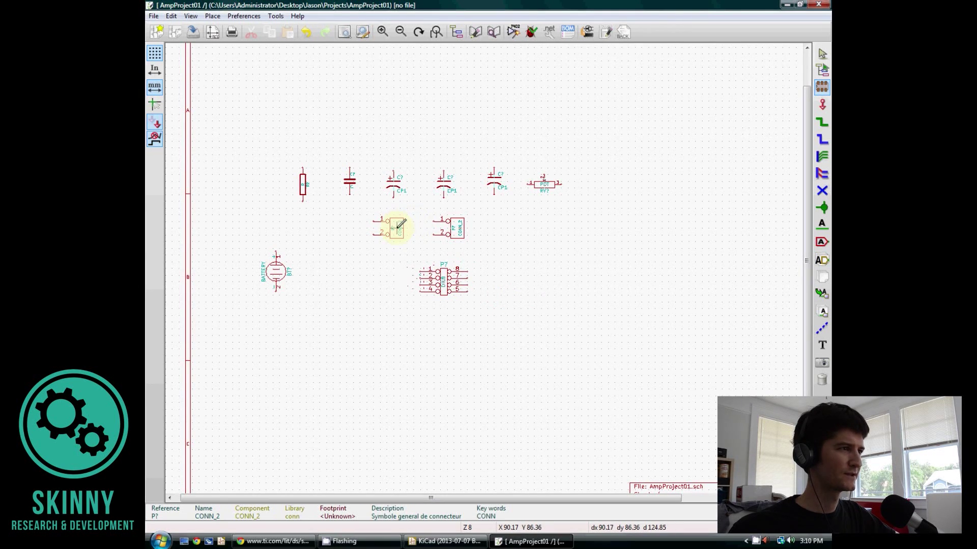
key(m)
key(r)
key(r)
click(351, 228)
- Move the second CONN_2 connector to the far right of DIL8, at about the same height
key(m)
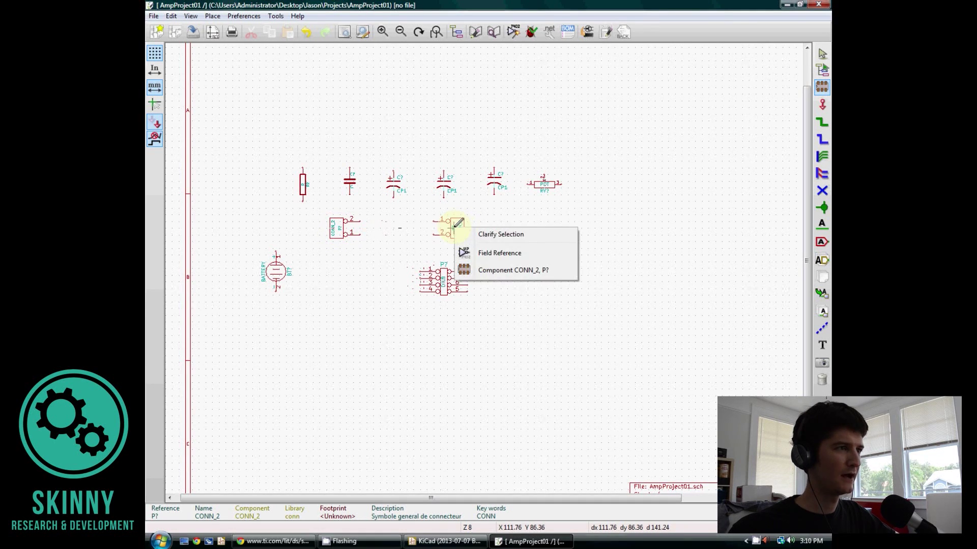
click(495, 267)
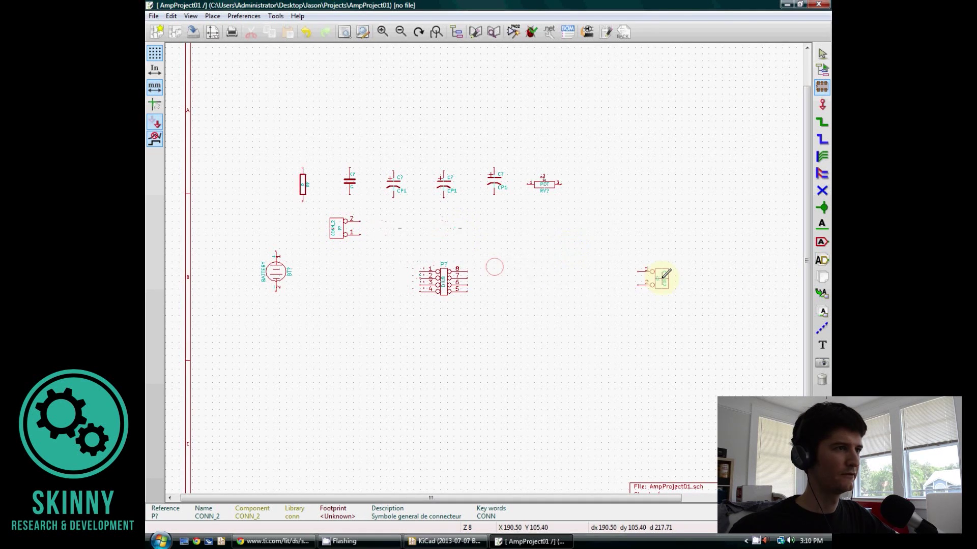
click(659, 280)
- Place the potentiometer, rotated upright, between the battery and DIL8, and the middle CP1 capacitor, rotated horizontally, just right of DIL8
key(m)
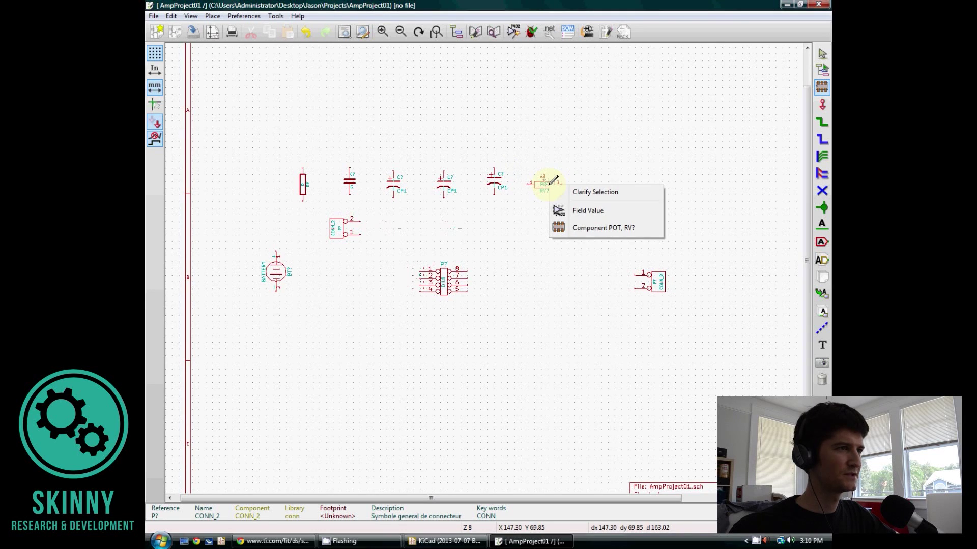
click(593, 227)
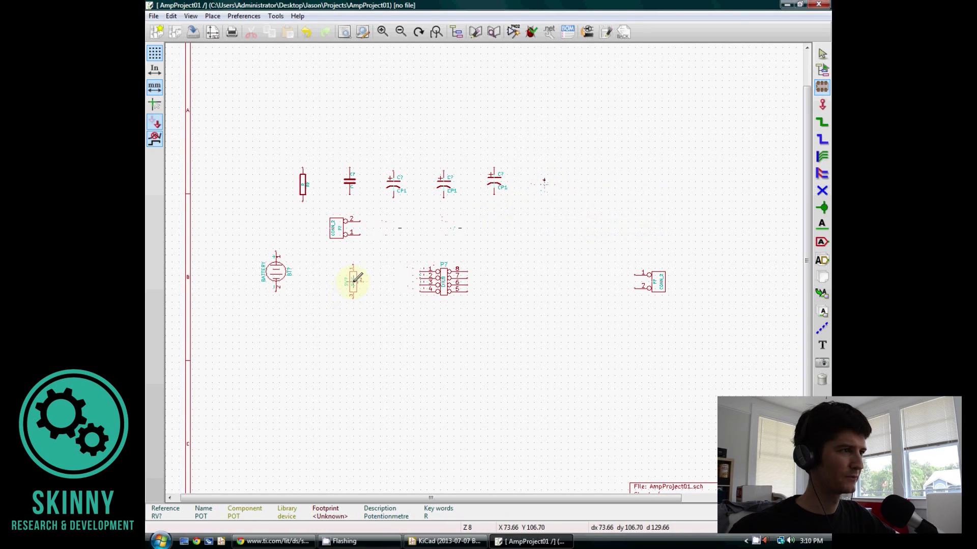
click(354, 280)
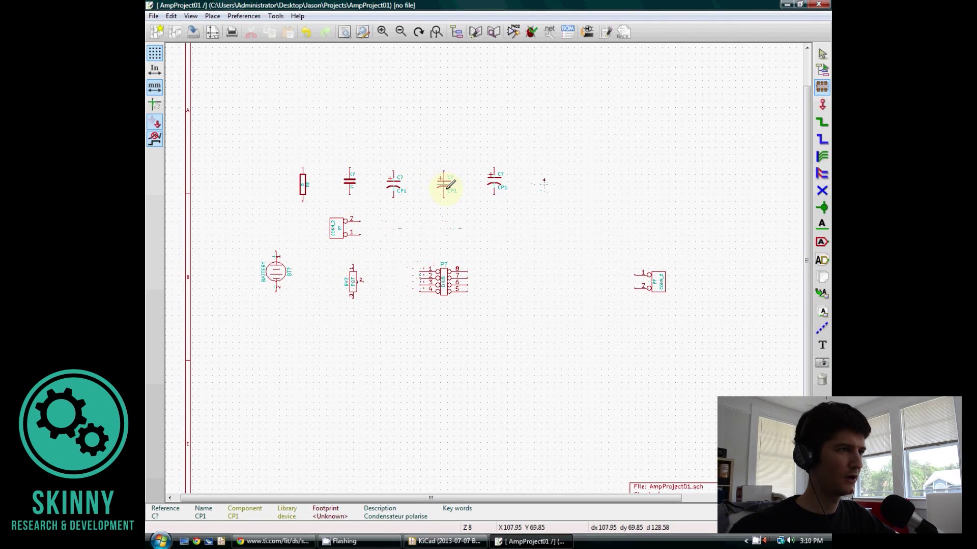
key(m)
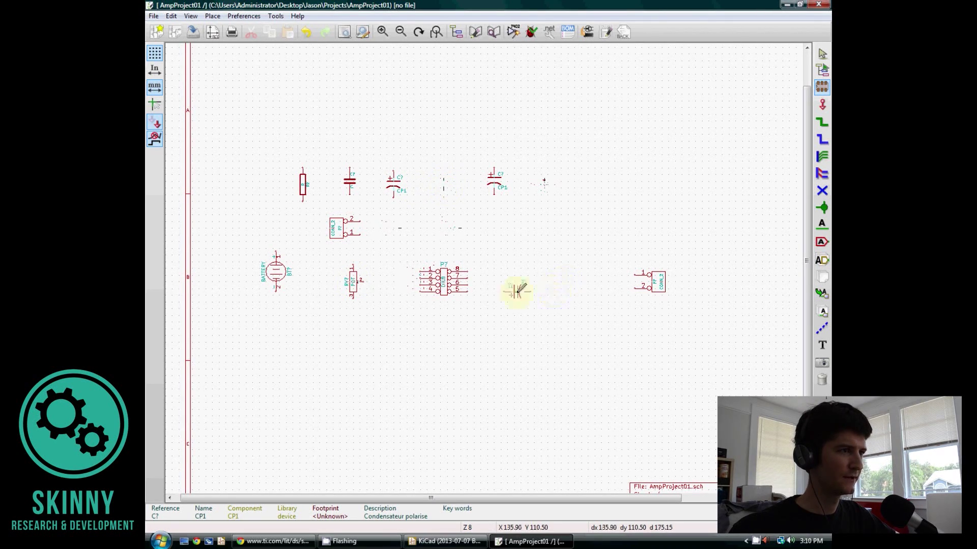
click(517, 291)
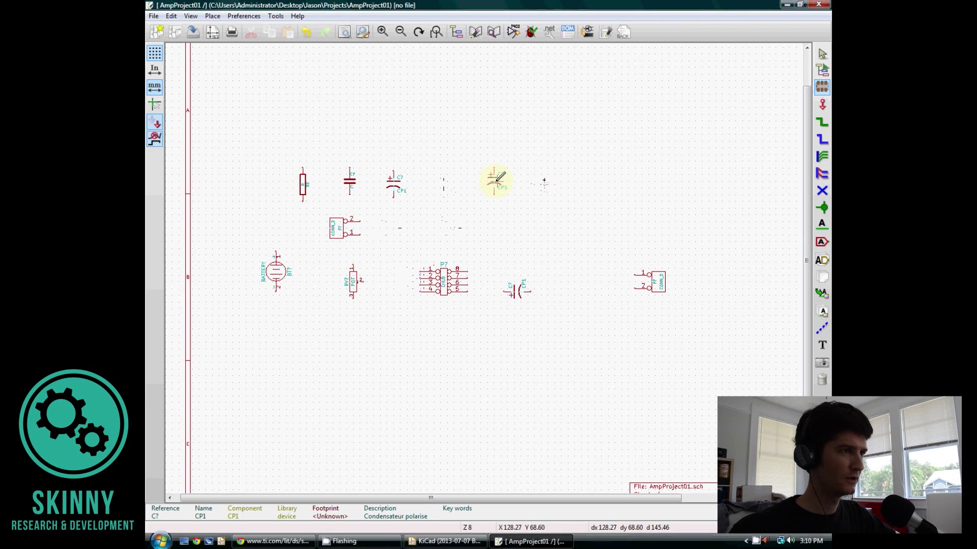
- Move the upper-right CP1 capacitor, kept upright with its plus side up, between the battery and the potentiometer
key(r)
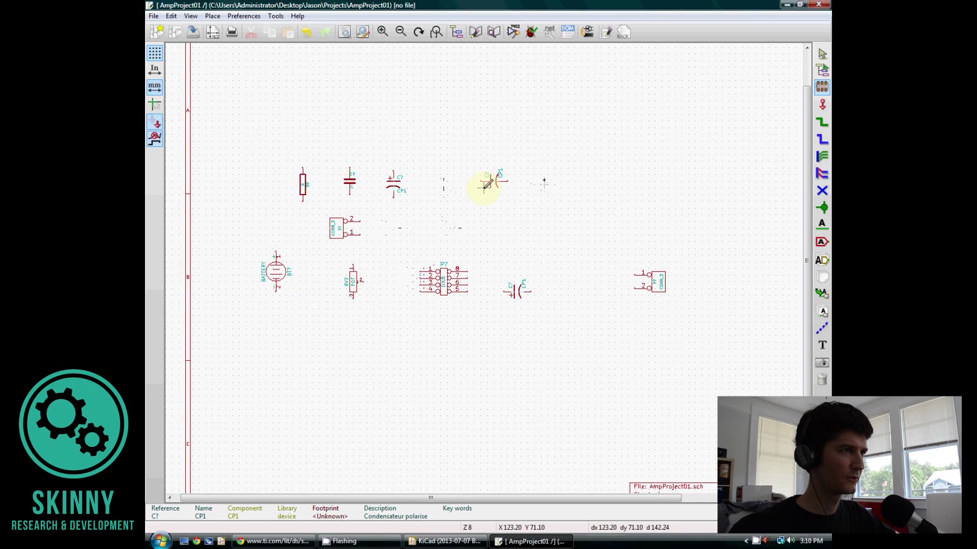
key(r)
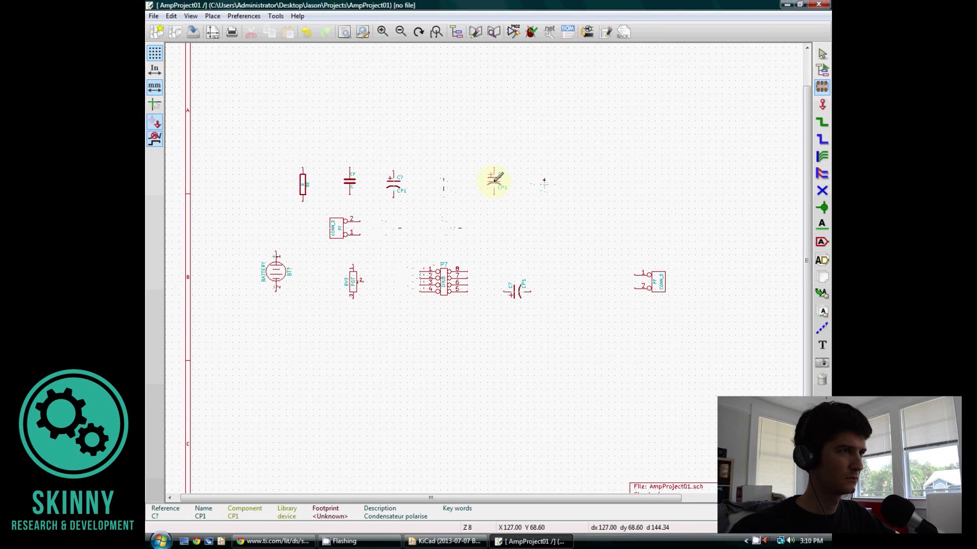
key(r)
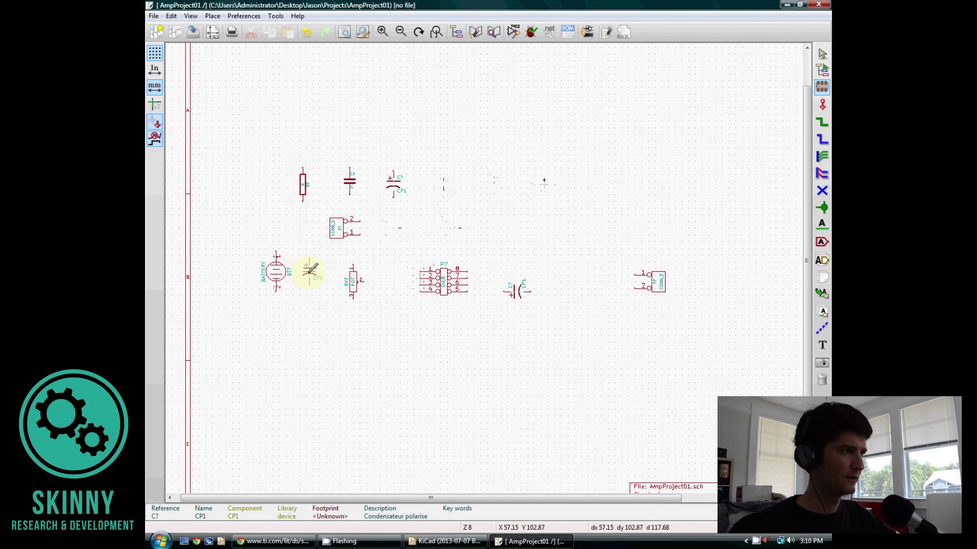
click(320, 266)
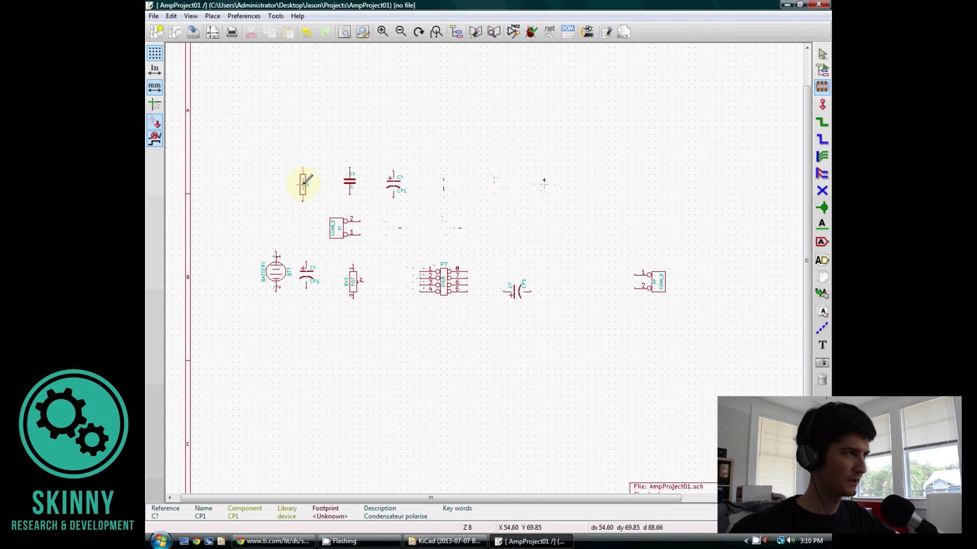
- Move the resistor below and right of DIL8, and place capacitor C directly above it
key(m)
click(326, 224)
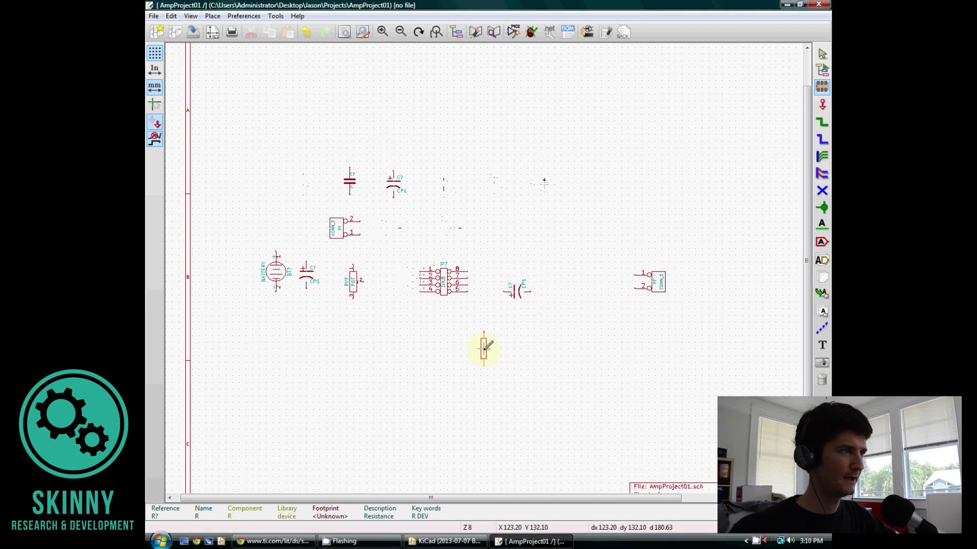
click(486, 347)
key(m)
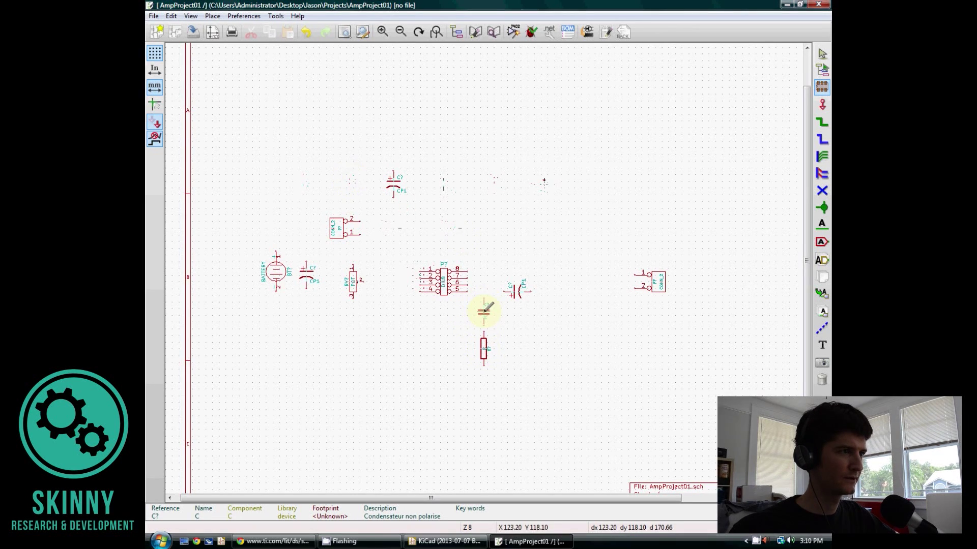
click(486, 308)
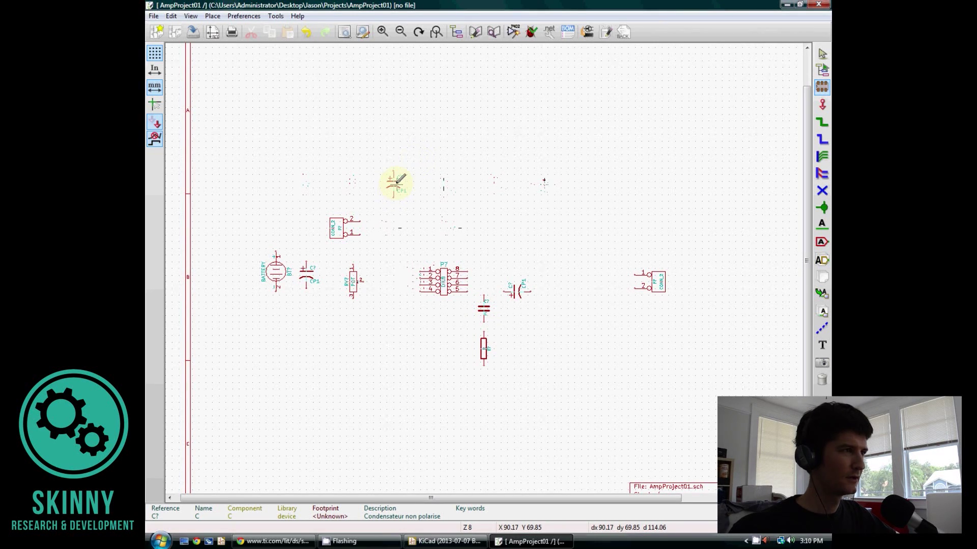
- Place the remaining CP1 capacitor horizontally between the potentiometer and DIL8, and shift the potentiometer slightly down to align its wiper
key(m)
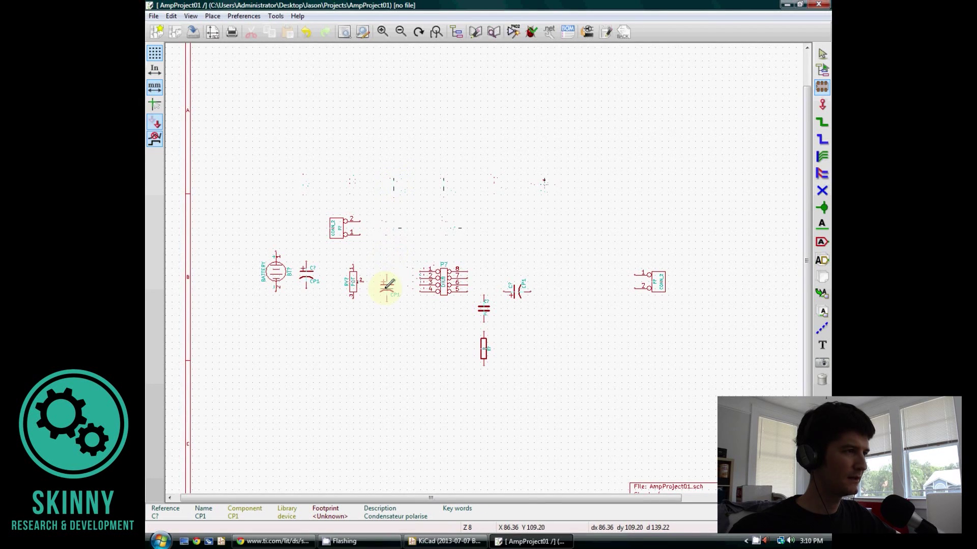
key(r)
click(398, 280)
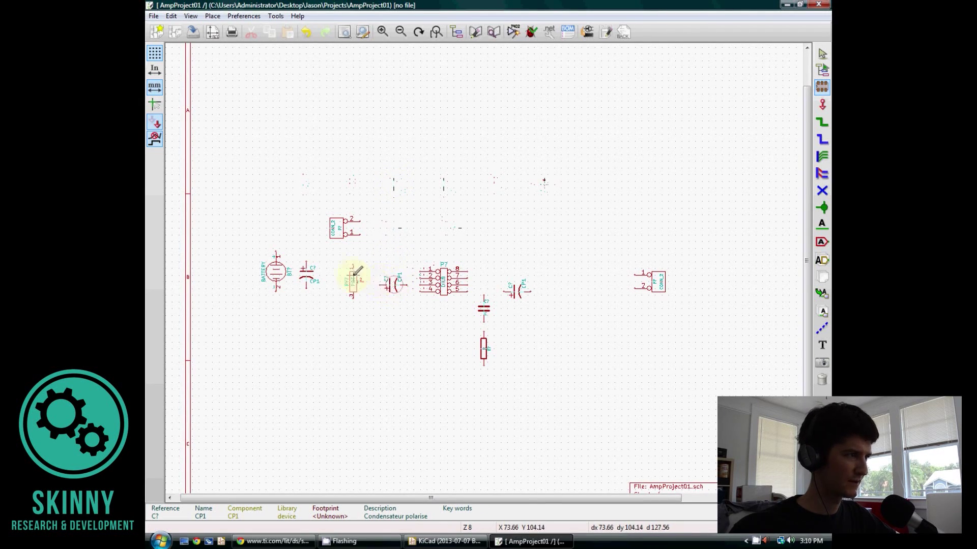
click(356, 275)
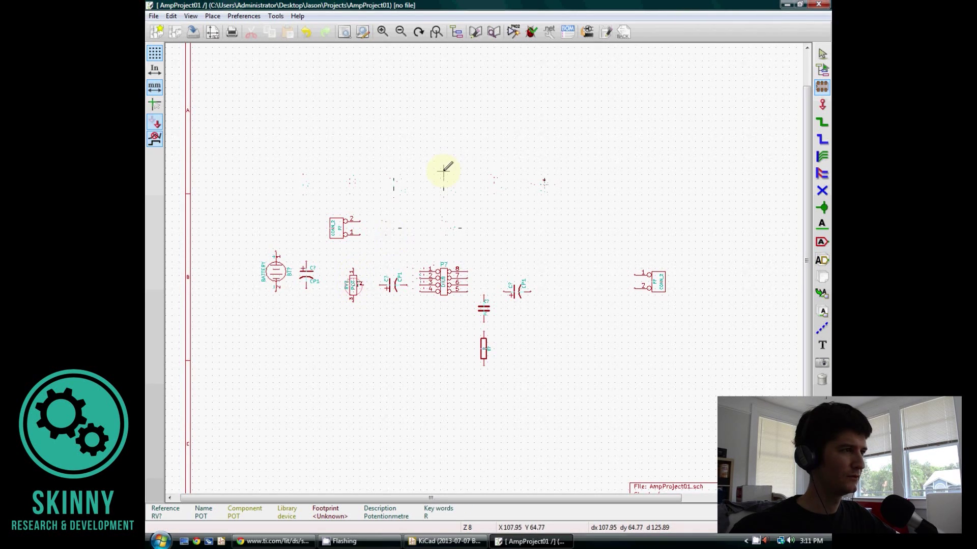
- Wire the input CP1 capacitor's unmarked end to pin 3 of DIL8
scroll(442, 268, down, 1)
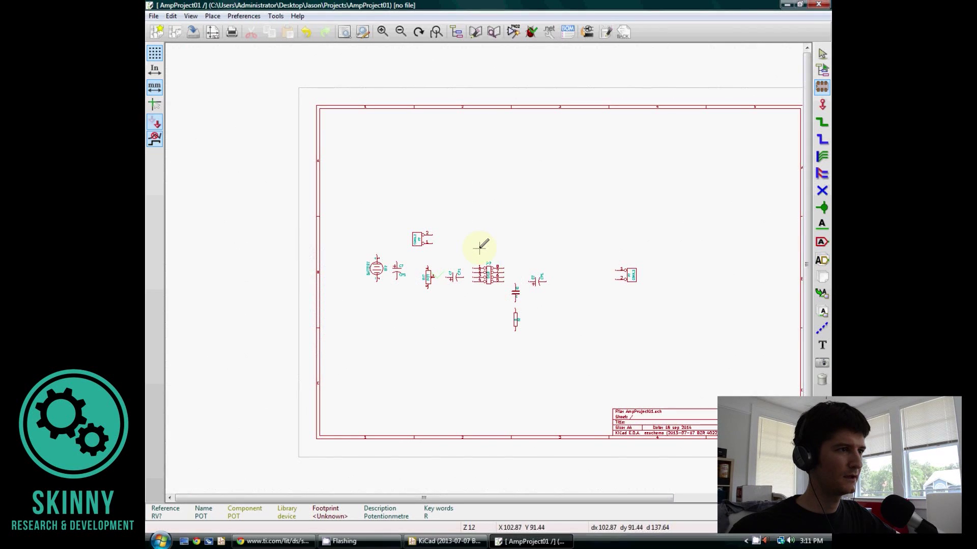
scroll(486, 266, up, 1)
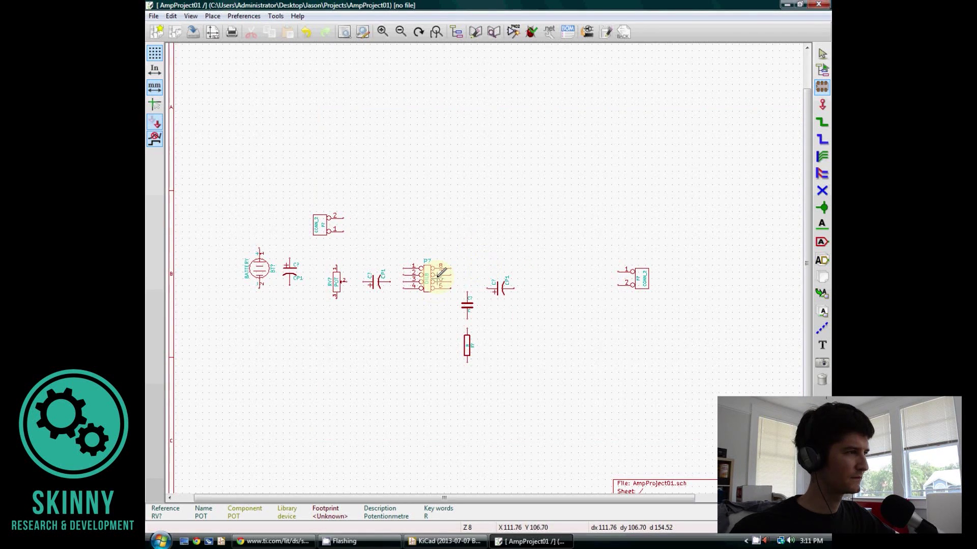
scroll(436, 284, up, 1)
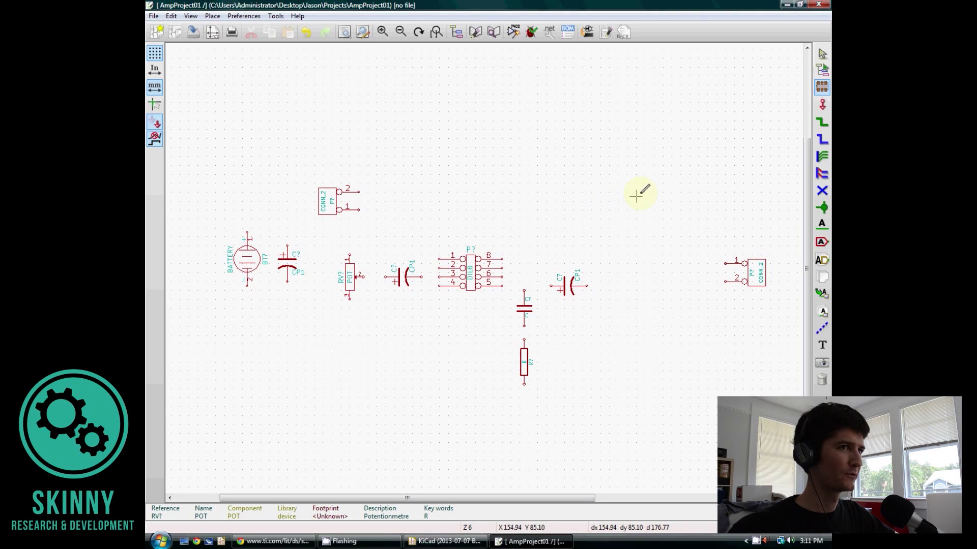
click(820, 124)
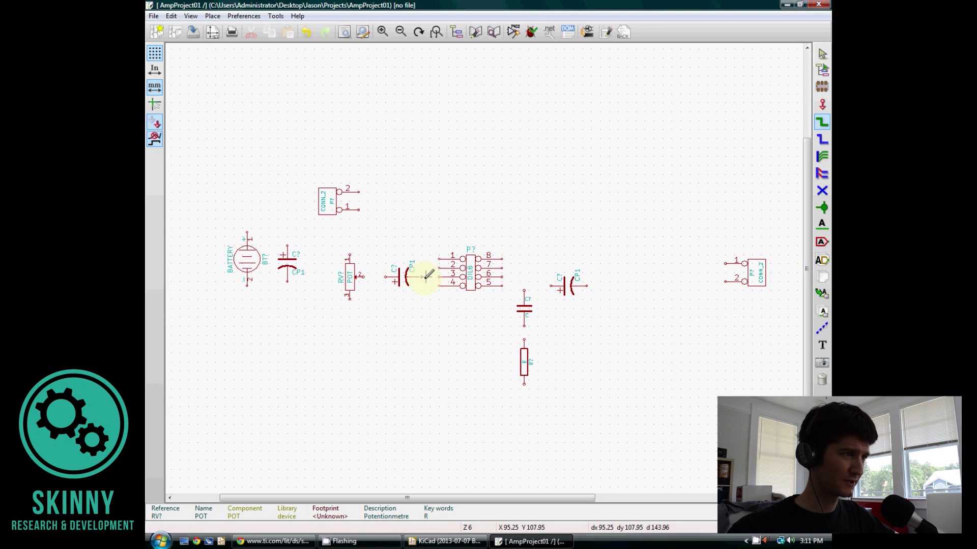
click(422, 277)
double_click(438, 277)
- Wire DIL8 pin 5 to the upper end of capacitor C and on to the plus side of the output CP1 capacitor
click(502, 285)
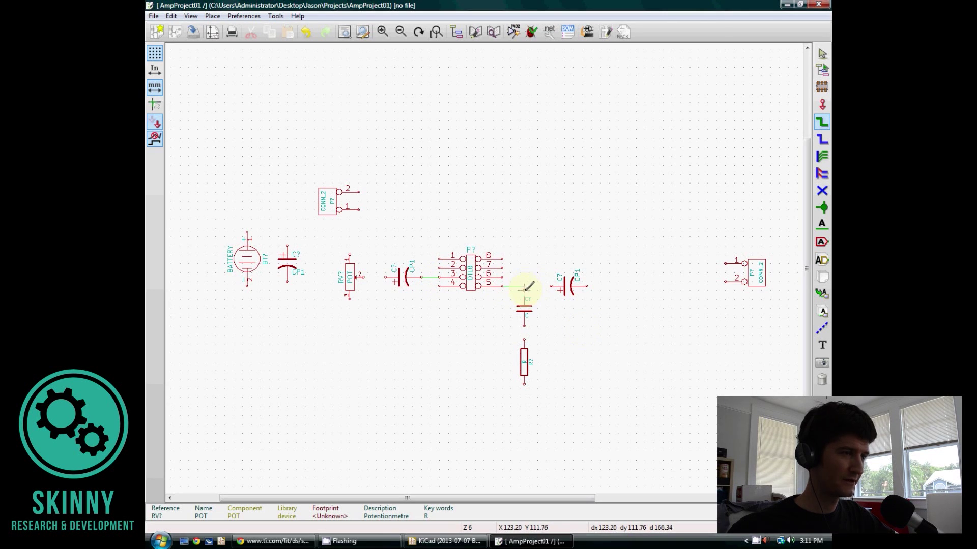
click(524, 289)
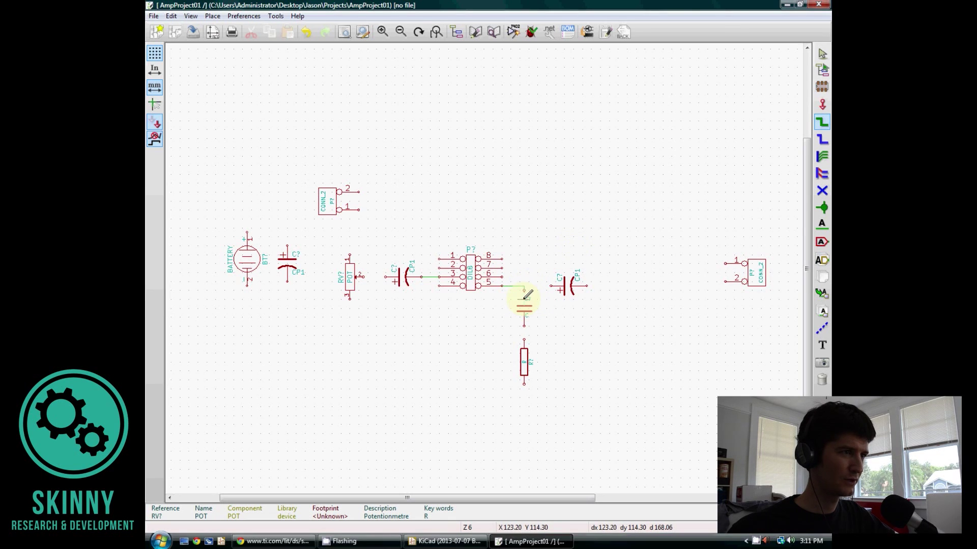
click(524, 287)
click(551, 287)
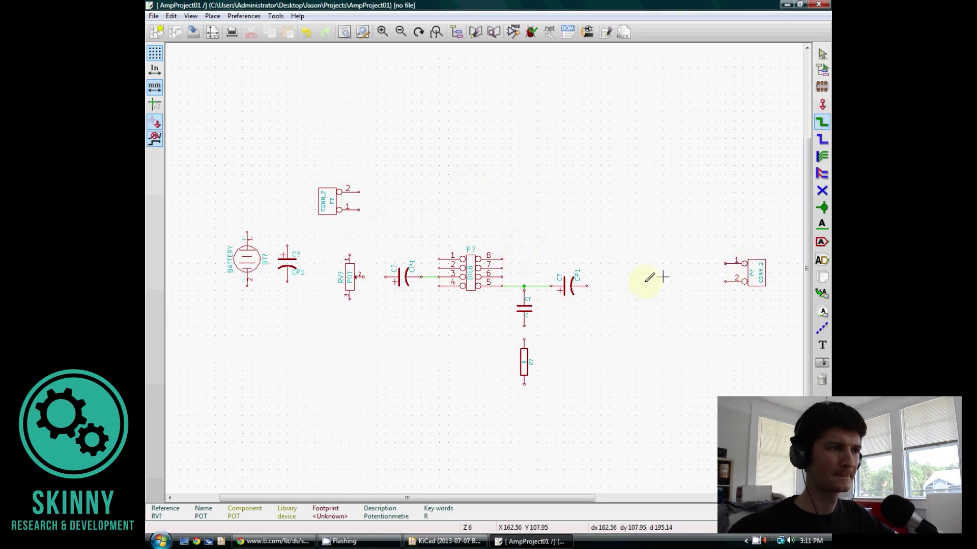
- Move the output CONN_2 connector left, aligning its pin 1 with the output CP1 capacitor
click(586, 286)
key(Escape)
key(m)
click(658, 291)
- Wire the upright CP1 capacitor in parallel with the battery, plus side to the battery's positive terminal
click(247, 232)
click(287, 228)
click(287, 249)
click(247, 287)
click(287, 299)
- Wire capacitor C to the resistor, and run the ground line through the resistor's lower end to the output connector's pin 2
click(439, 317)
click(524, 384)
click(523, 325)
click(524, 339)
click(524, 384)
click(622, 303)
- Wire the output CP1 capacitor to the output connector's pin 1, and potentiometer pin 3 to the ground line
click(587, 285)
click(642, 286)
click(350, 317)
click(350, 300)
- Rotate the input CONN_2 so its pins face down, place it above the potentiometer, and wire pin 1 to potentiometer pin 1
key(m)
key(r)
click(359, 189)
click(350, 218)
click(350, 254)
- Wire the input connector's pin 2 to DIL8 pin 2, and connect that pin down to the ground line
click(368, 219)
click(426, 218)
click(438, 269)
click(430, 268)
click(430, 317)
- Wire the battery's positive terminal over the top of the circuit to DIL8 pin 6
click(247, 229)
click(524, 156)
click(502, 277)
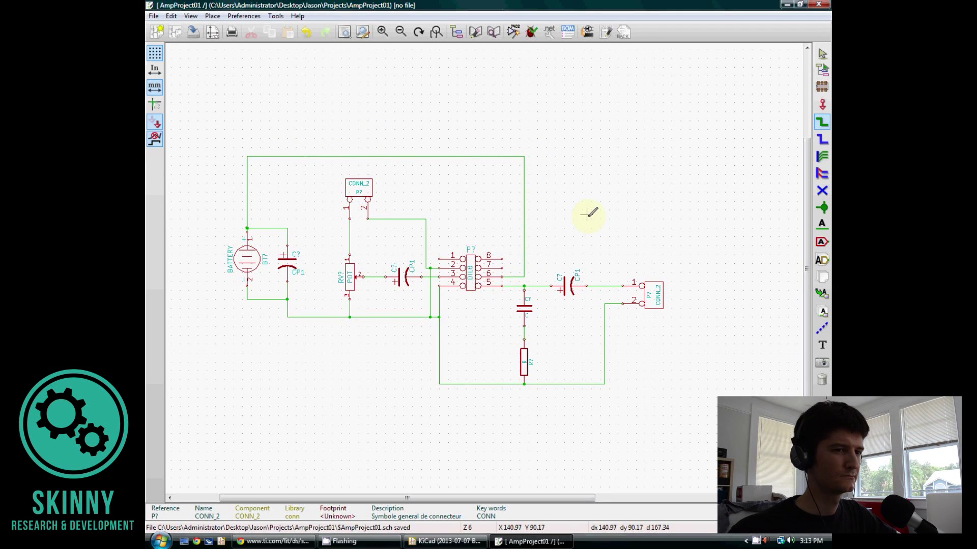
- Shift the wire below the battery and its capacitor down to line up with the main ground line
key(g)
click(287, 311)
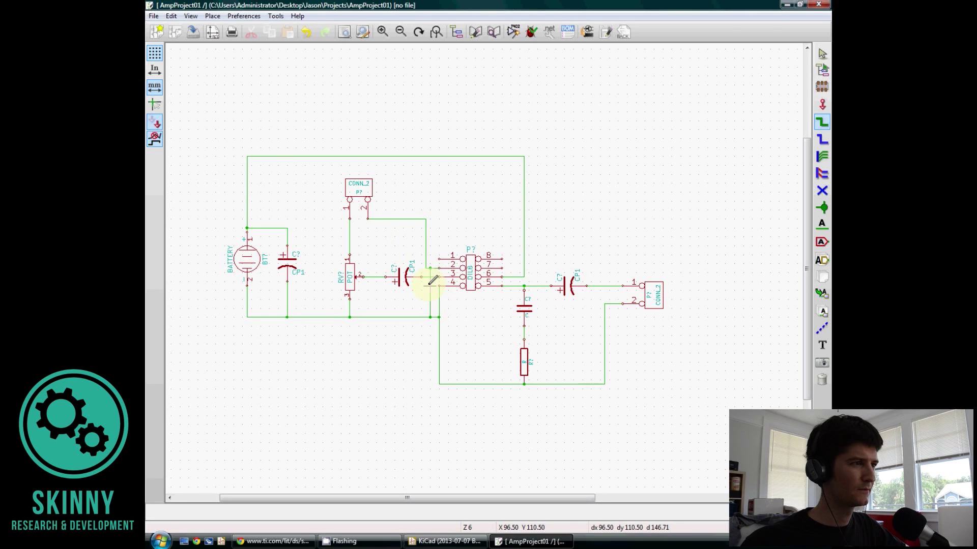
click(430, 318)
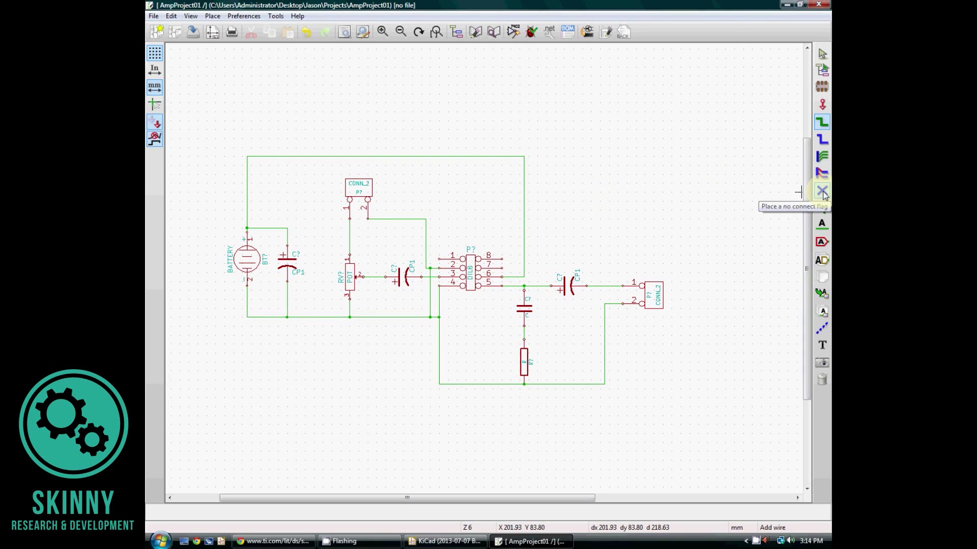
- Place no-connect flags on DIL8 pins 7, 8 and 1
click(822, 192)
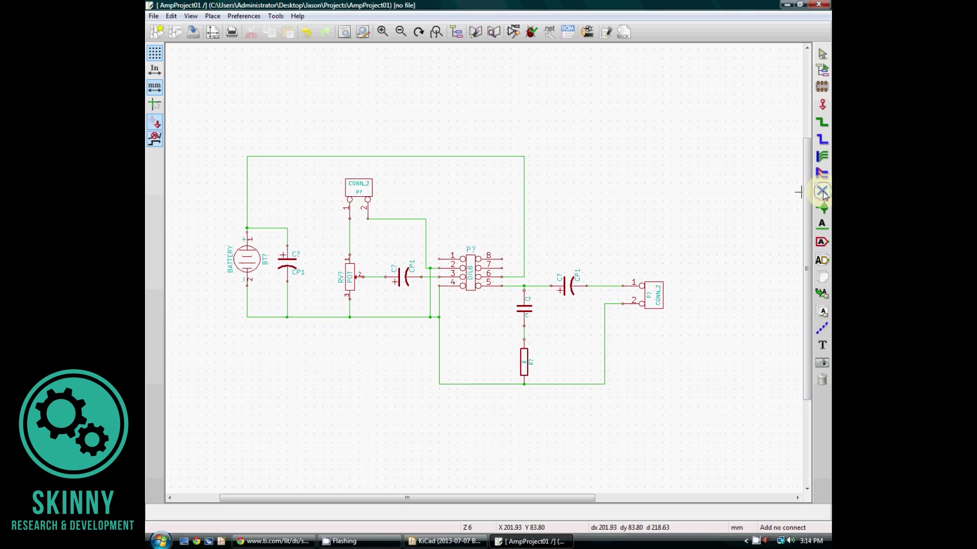
click(502, 268)
click(502, 259)
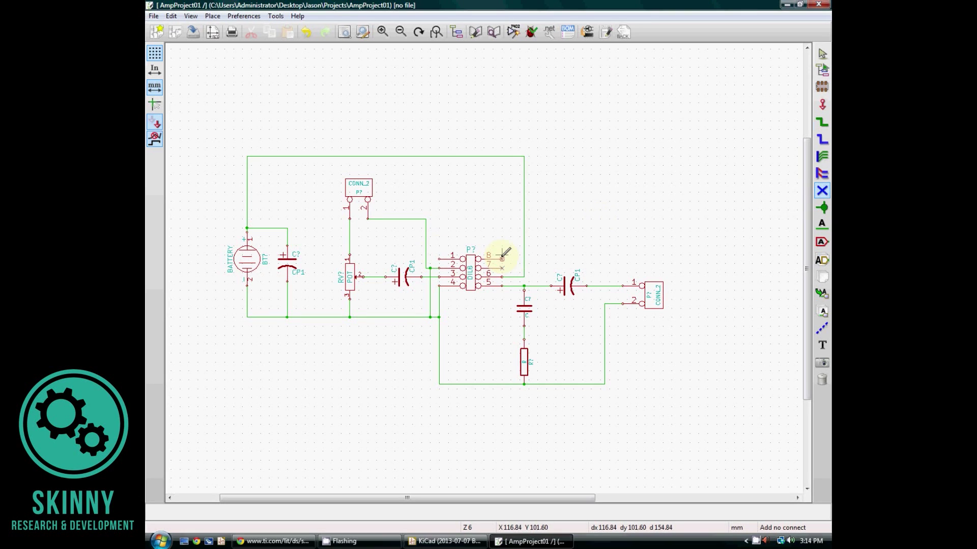
click(439, 257)
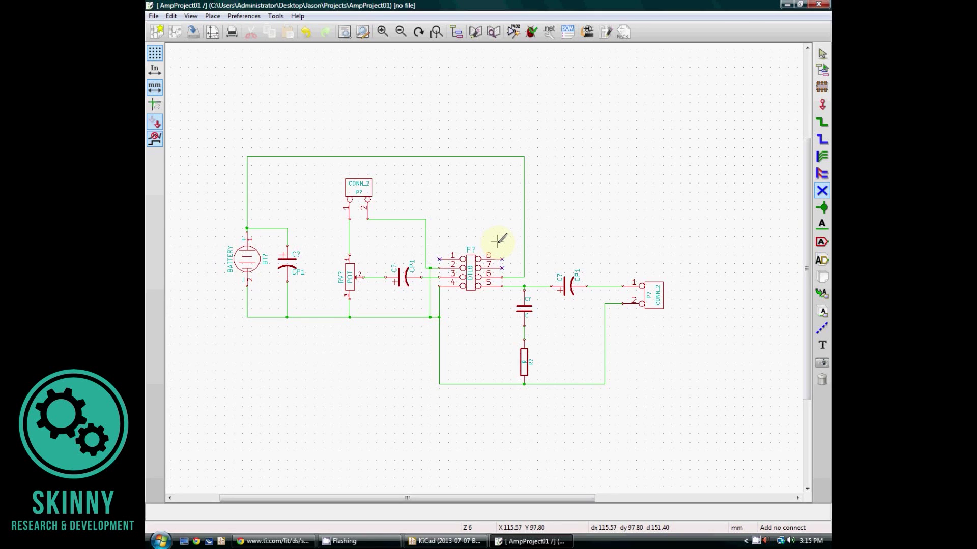
- Set the value of the CP1 capacitor beside the battery to 10uF
scroll(529, 237, up, 1)
scroll(487, 268, down, 1)
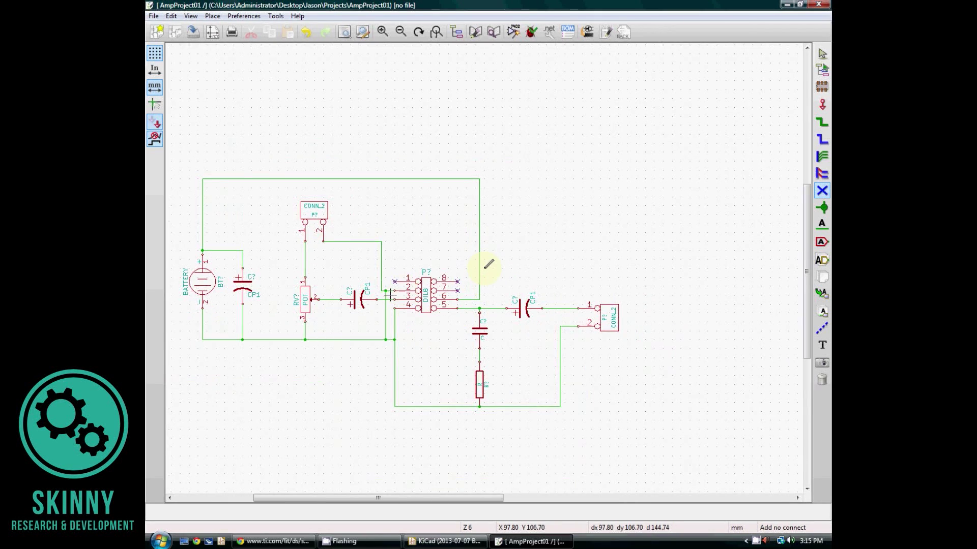
scroll(490, 261, up, 1)
scroll(486, 269, down, 1)
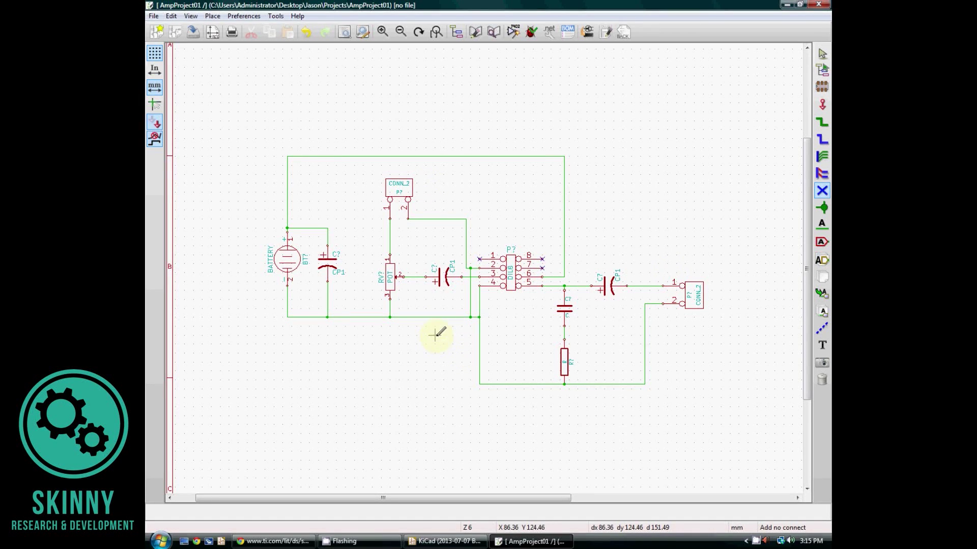
scroll(464, 272, up, 2)
scroll(566, 248, up, 1)
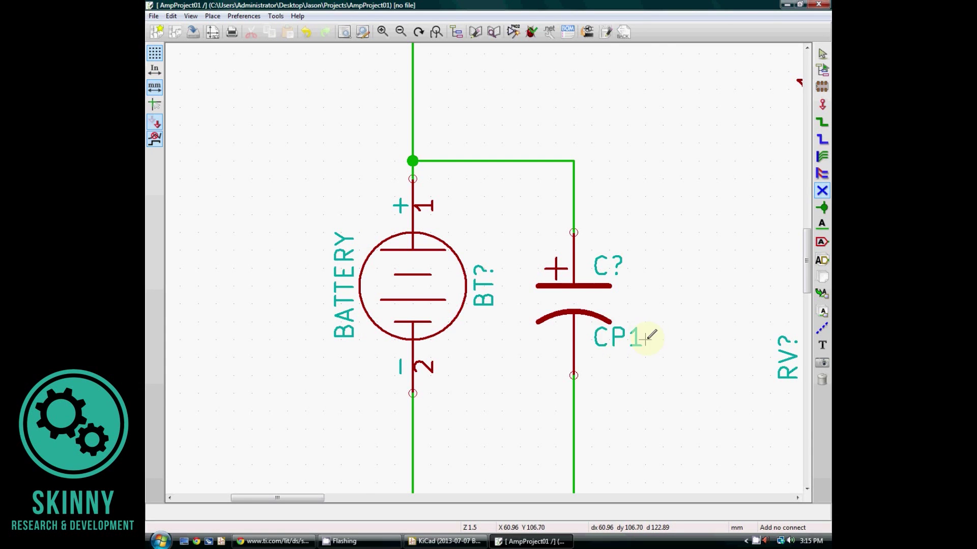
scroll(646, 336, down, 1)
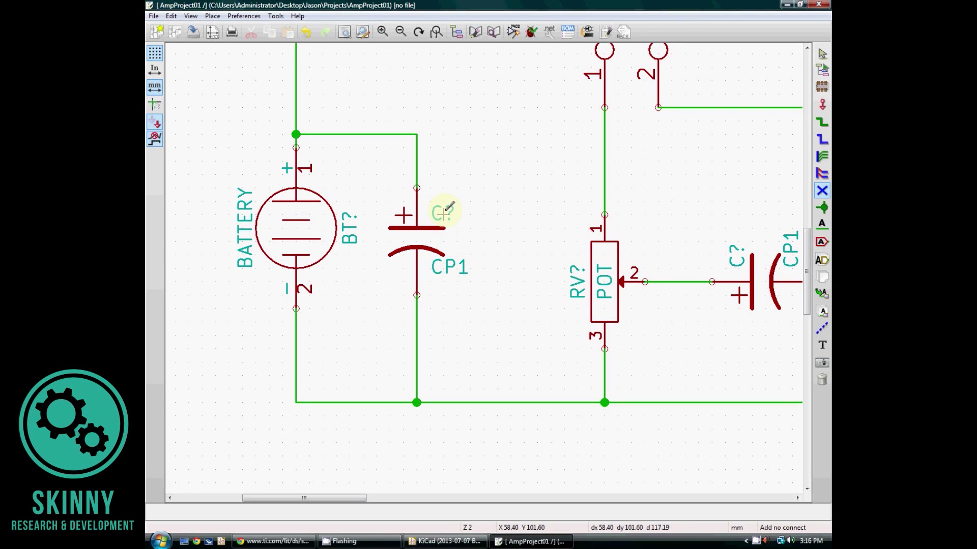
click(449, 266)
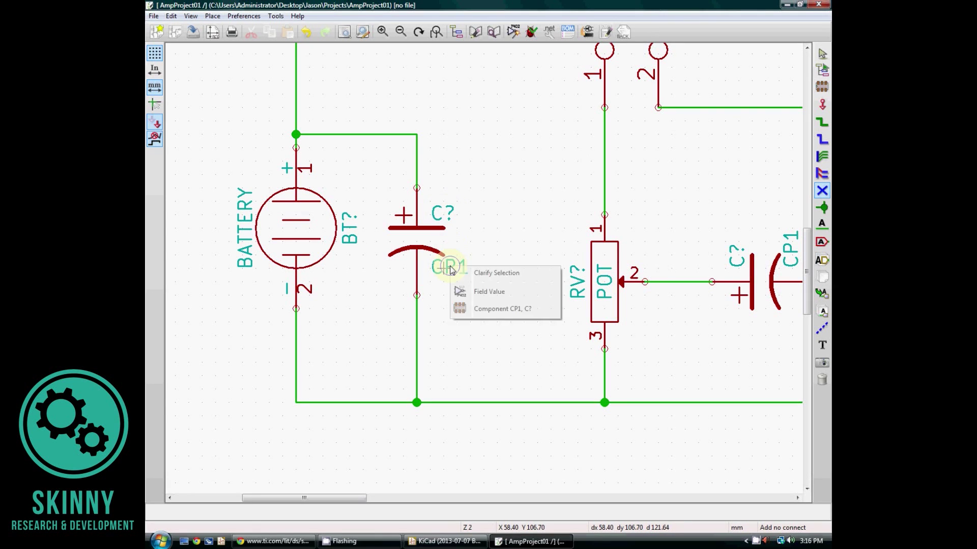
click(509, 292)
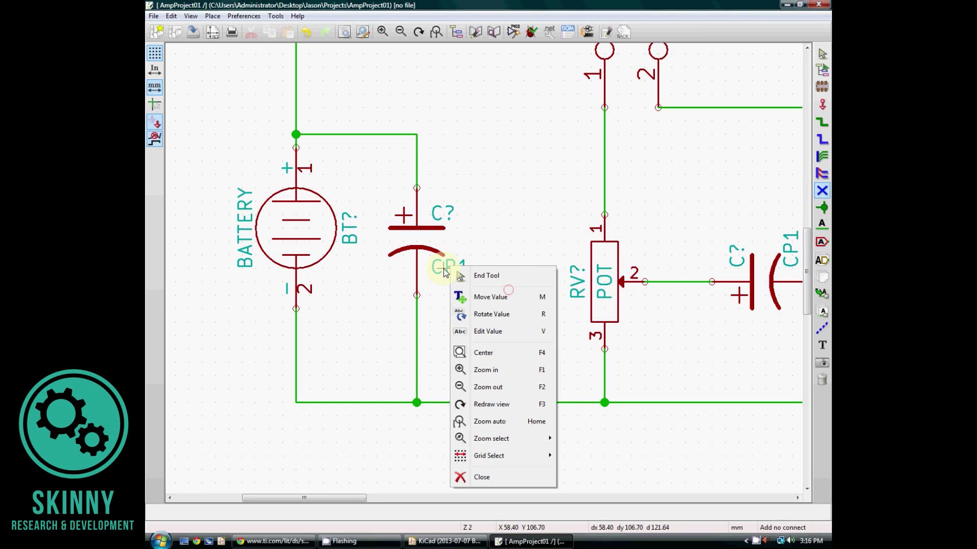
click(522, 334)
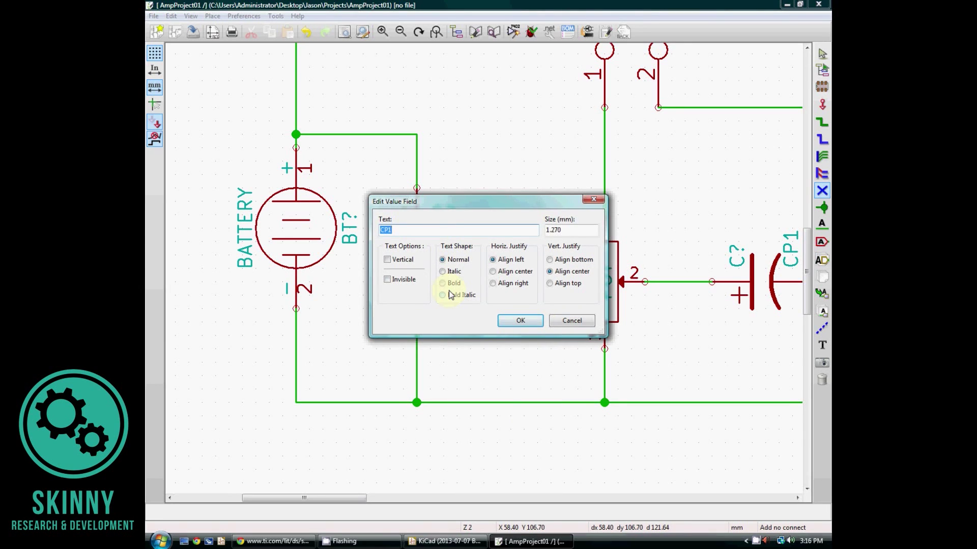
text(10uF)
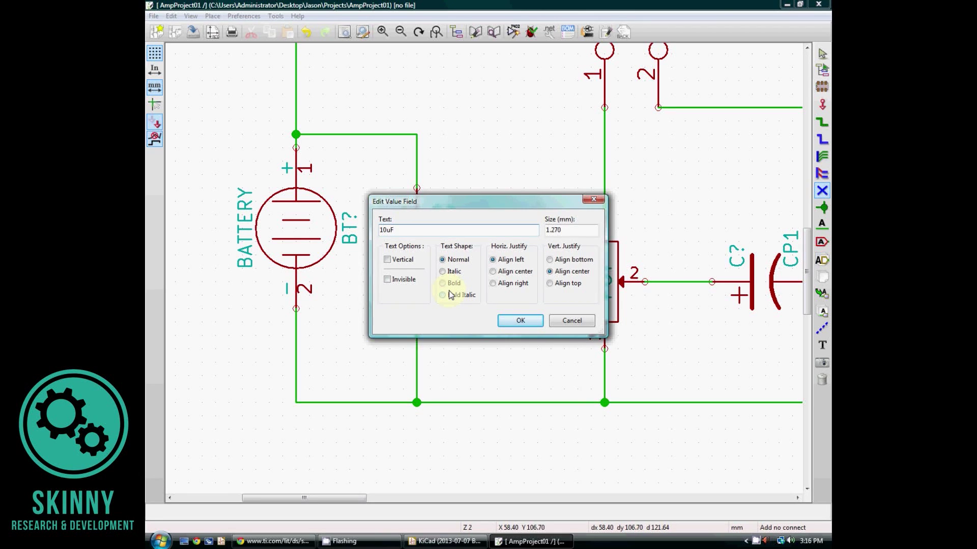
click(520, 320)
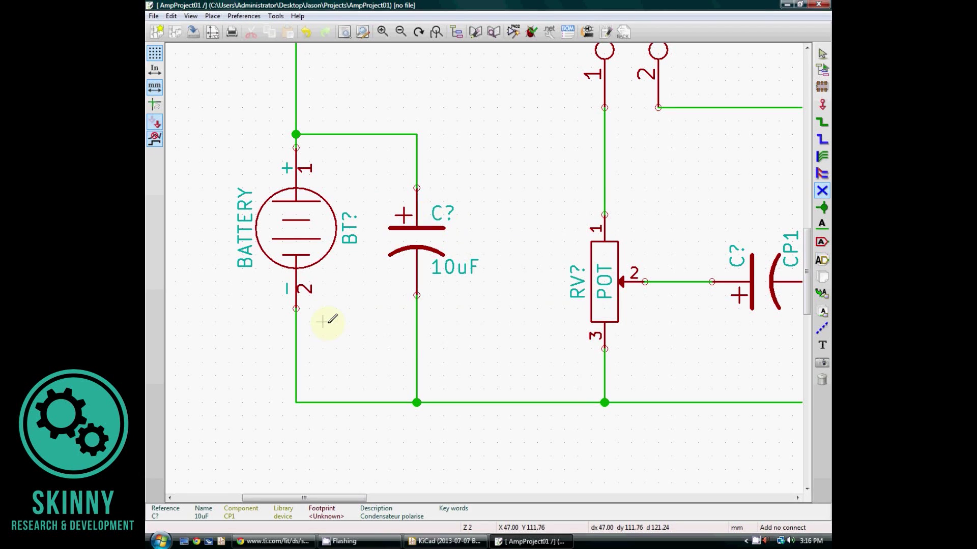
scroll(513, 202, down, 2)
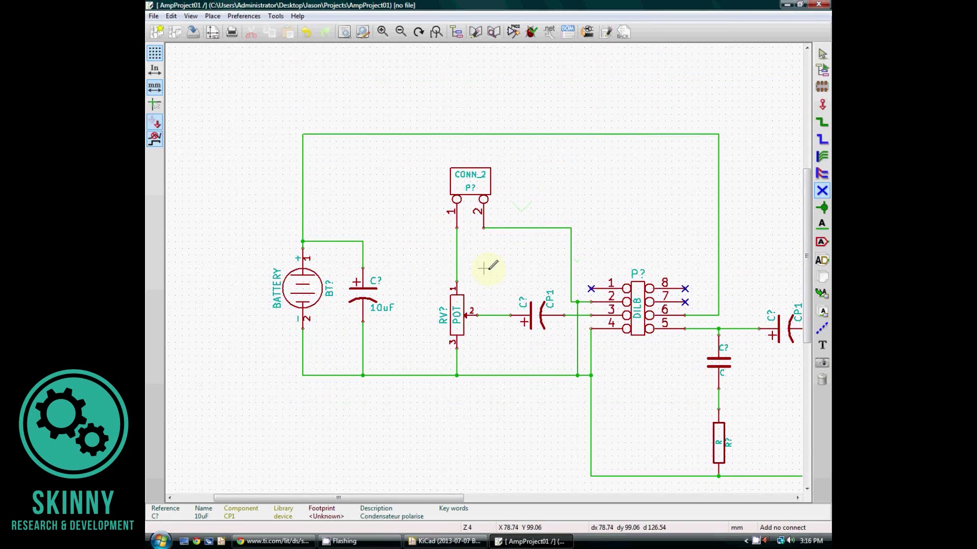
scroll(552, 192, up, 1)
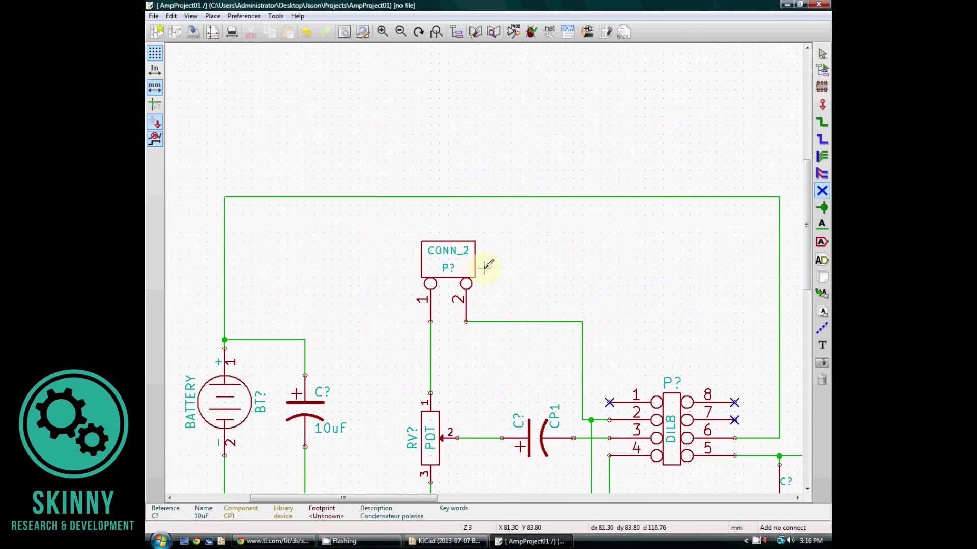
key(F4)
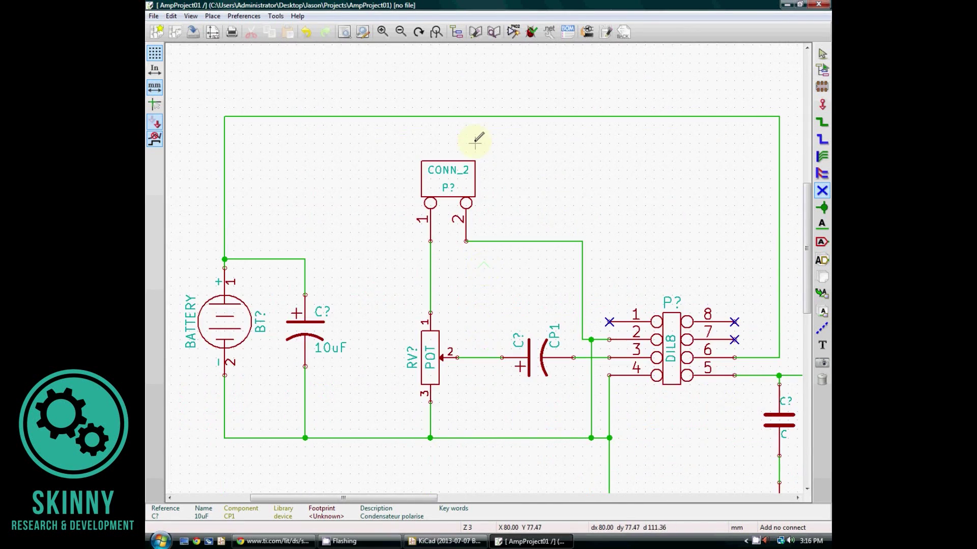
- Set the value of the CONN_2 connector above the potentiometer to "Aud In"
scroll(479, 158, up, 2)
scroll(486, 270, up, 1)
scroll(483, 262, down, 1)
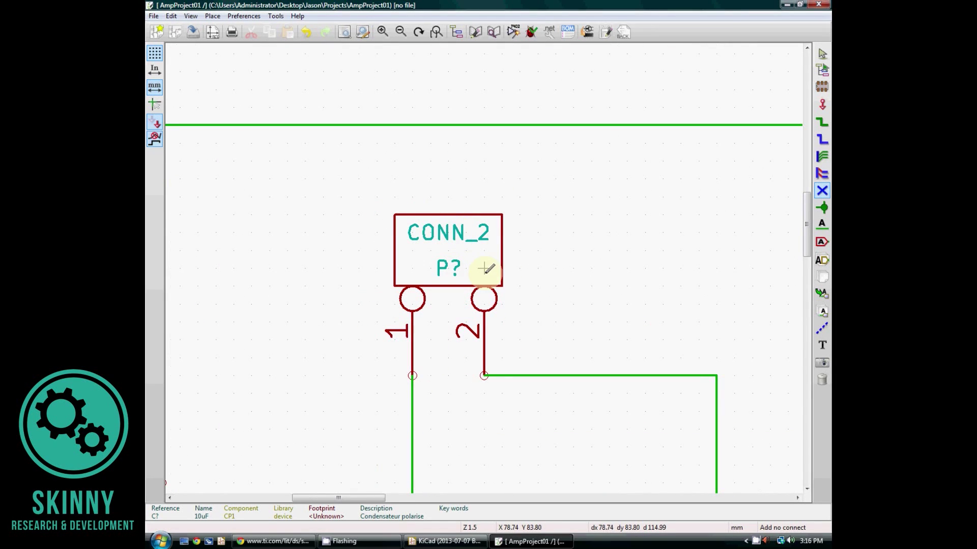
right_click(443, 233)
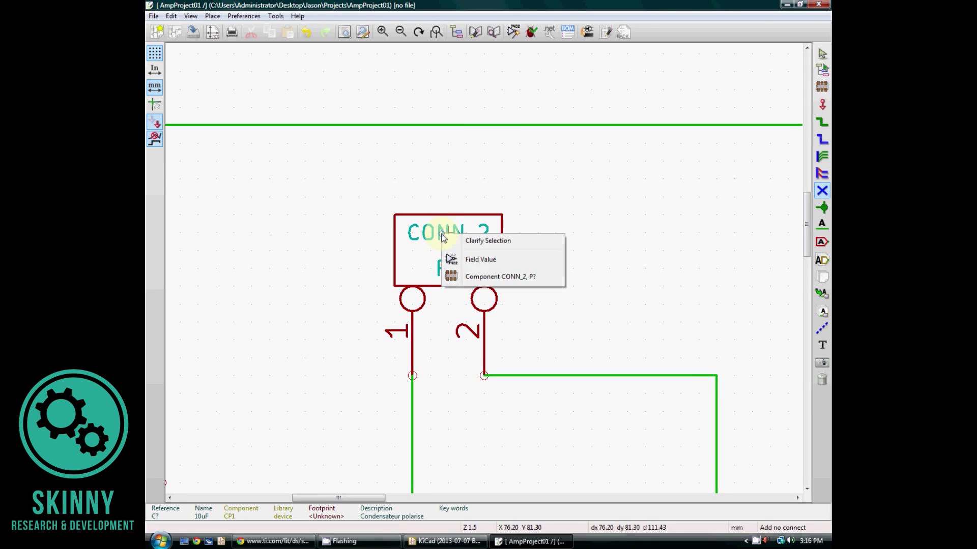
click(505, 261)
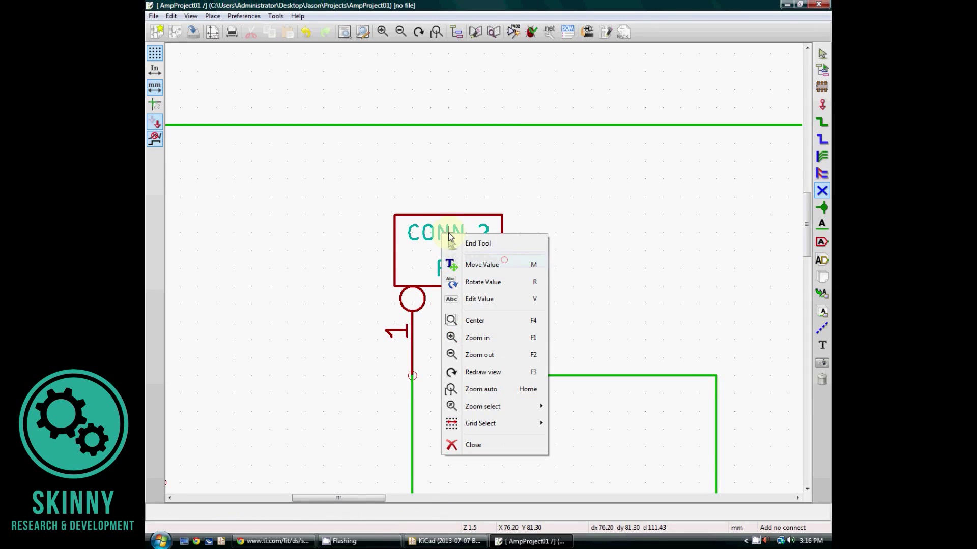
click(497, 301)
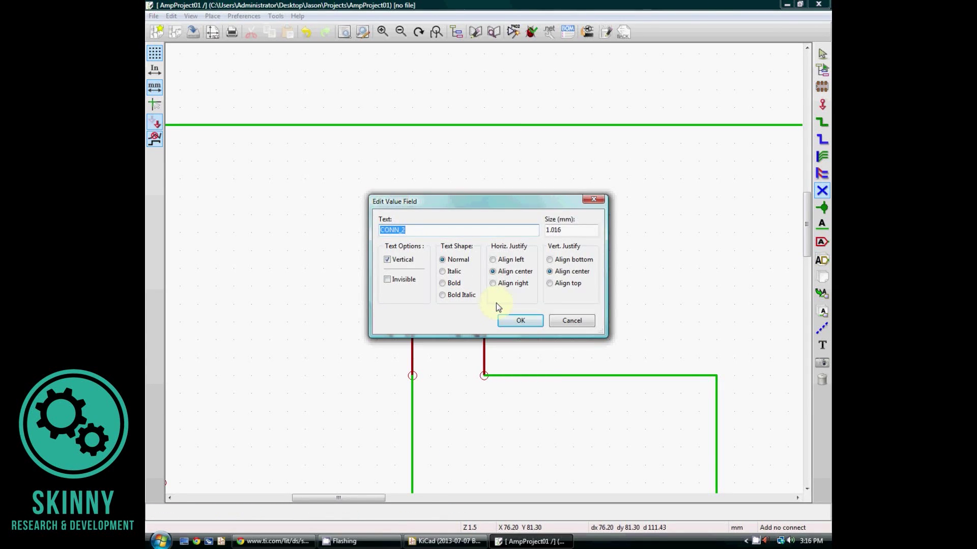
text(Aud In)
key(Return)
- Set the reference of the connector above the potentiometer to "Aud In"
scroll(431, 215, up, 1)
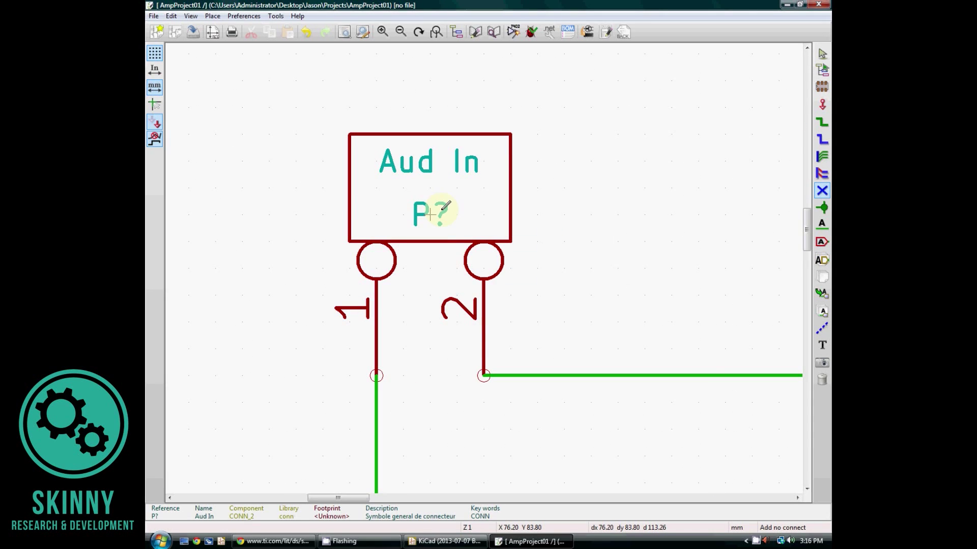
right_click(431, 213)
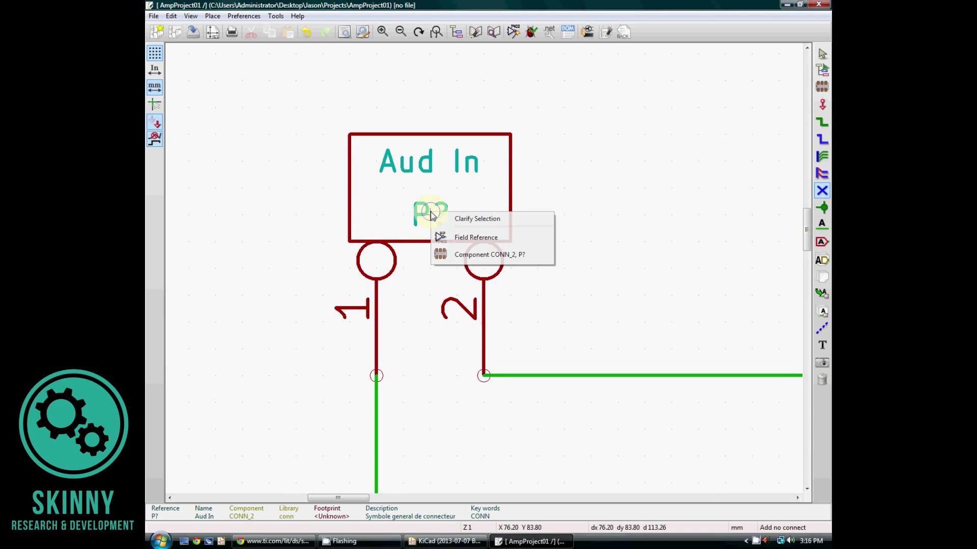
click(477, 242)
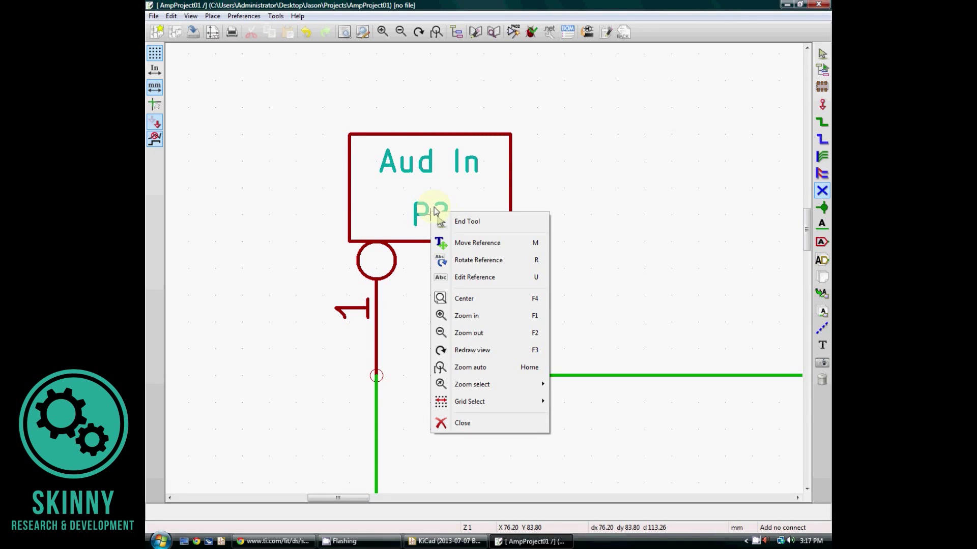
click(476, 278)
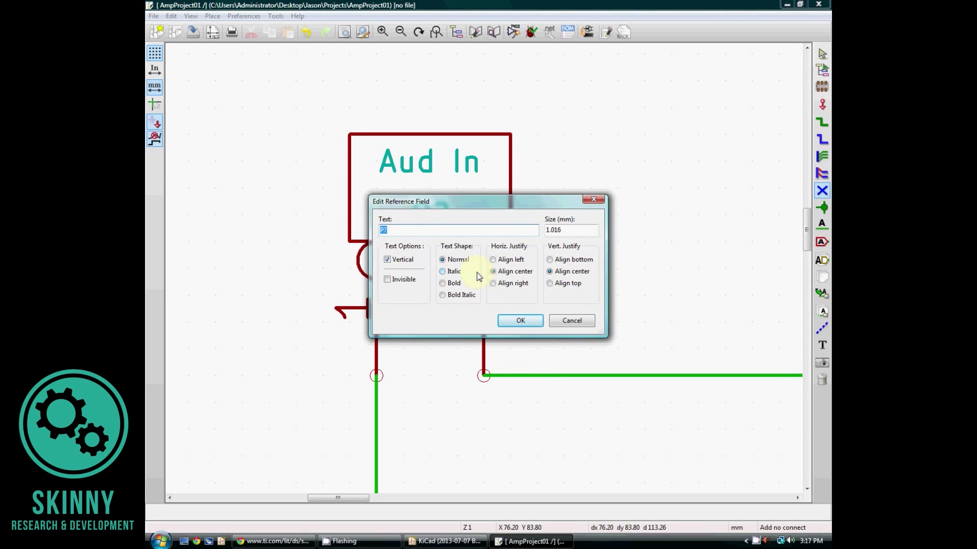
text(Aud In)
key(Return)
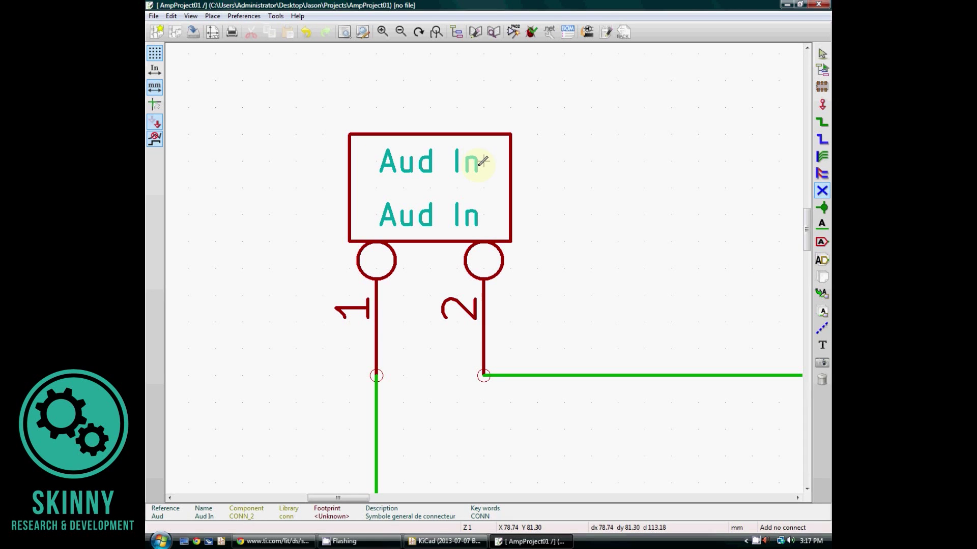
- Leave the no-connect tool and save the schematic
key(Escape)
key(ctrl+s)
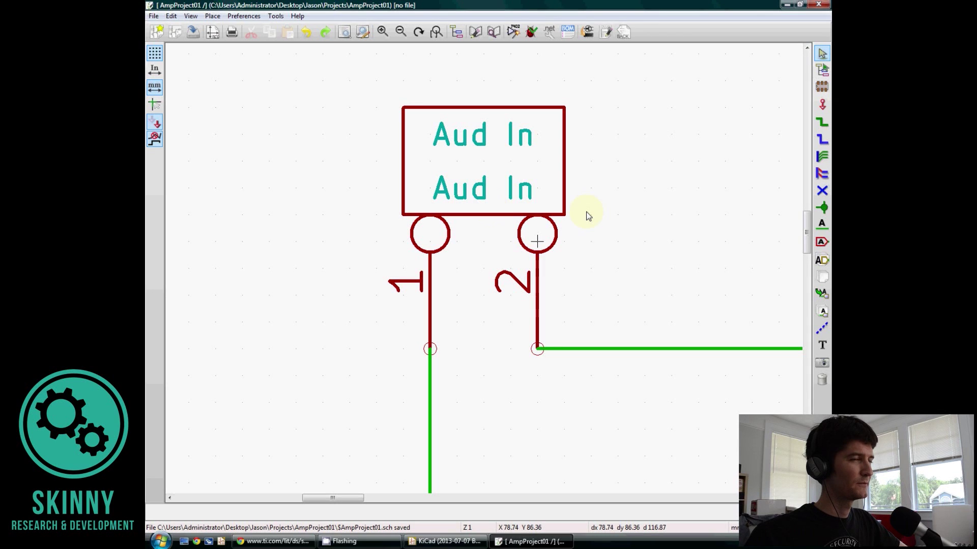
click(823, 55)
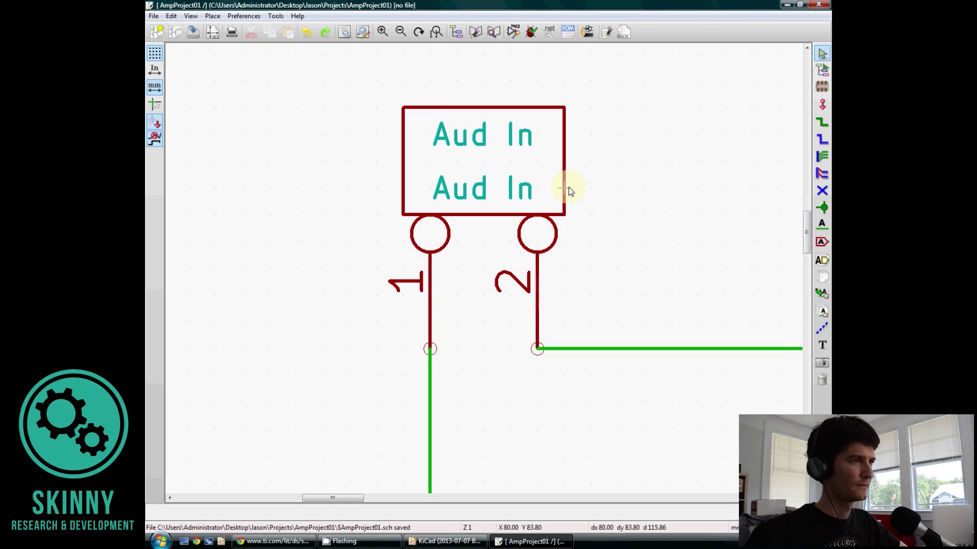
right_click(497, 195)
click(516, 167)
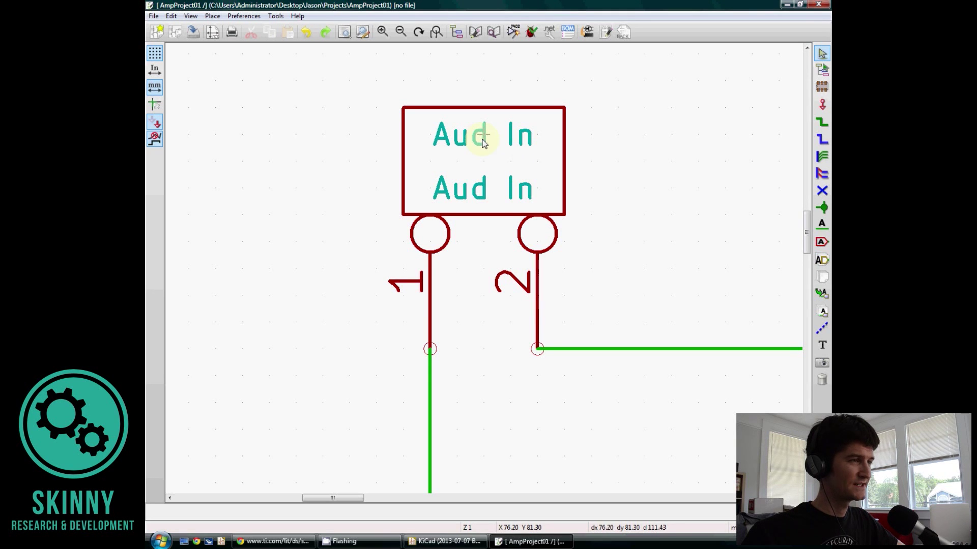
- Set the value of the CP1 capacitor between the potentiometer and DIL8 pin 3 to 10uF
scroll(482, 143, down, 5)
scroll(492, 268, up, 4)
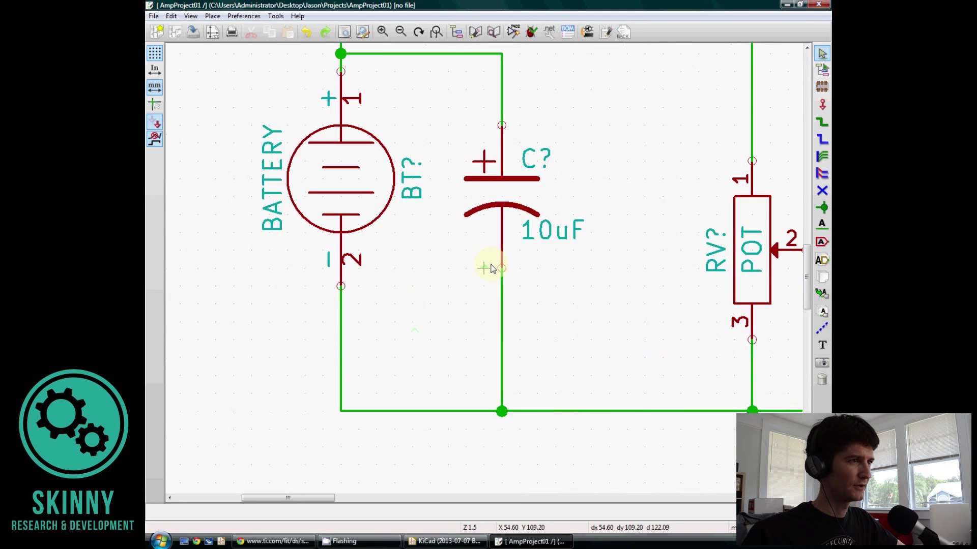
scroll(493, 269, down, 2)
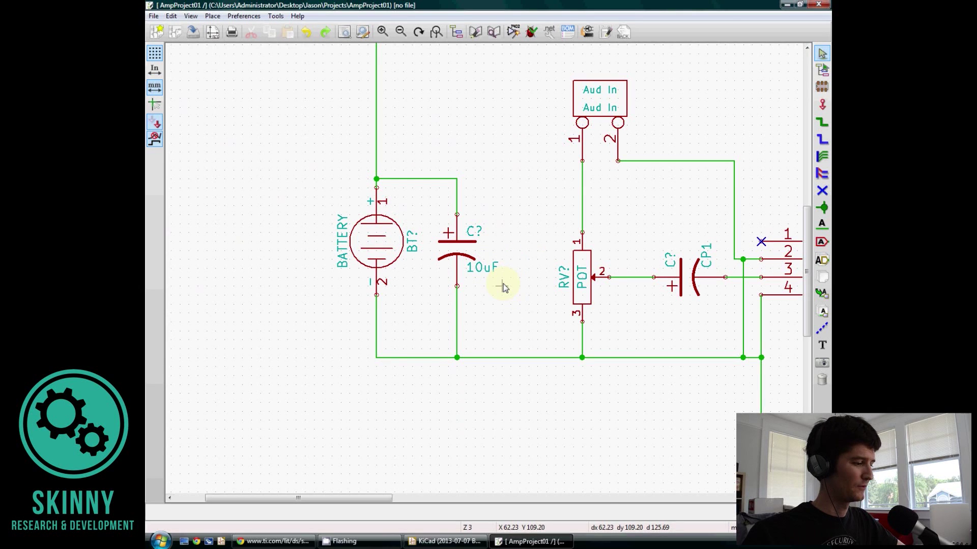
scroll(541, 283, up, 1)
scroll(523, 268, down, 2)
scroll(464, 263, up, 3)
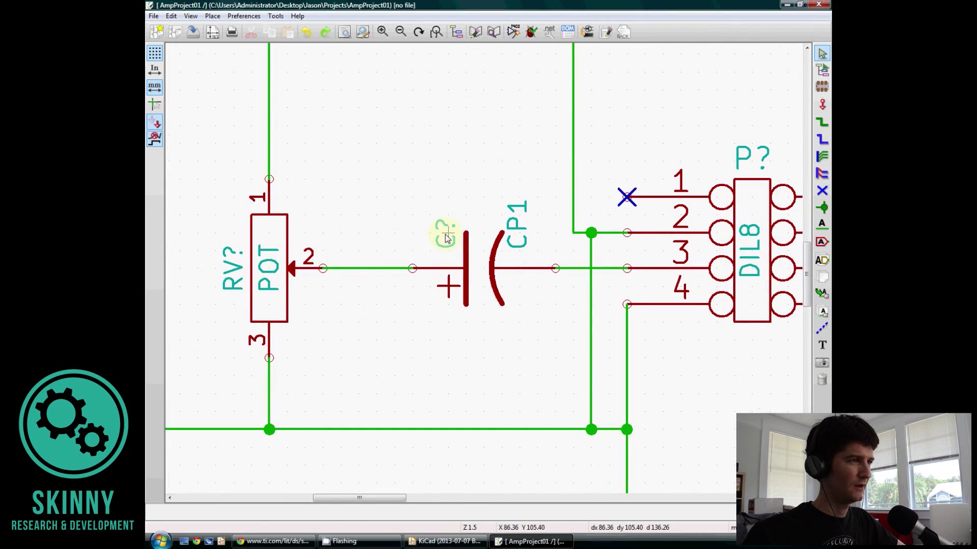
double_click(517, 231)
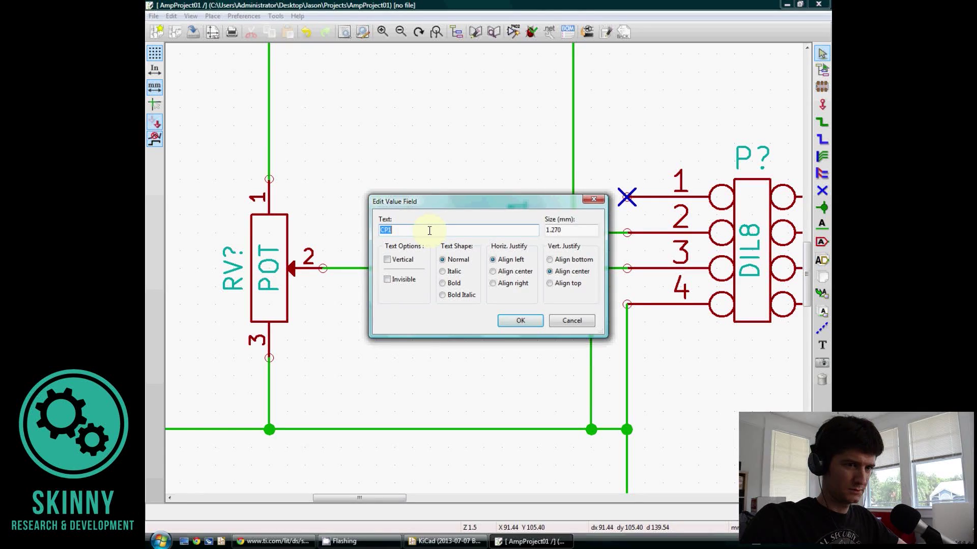
text(10uF)
key(Return)
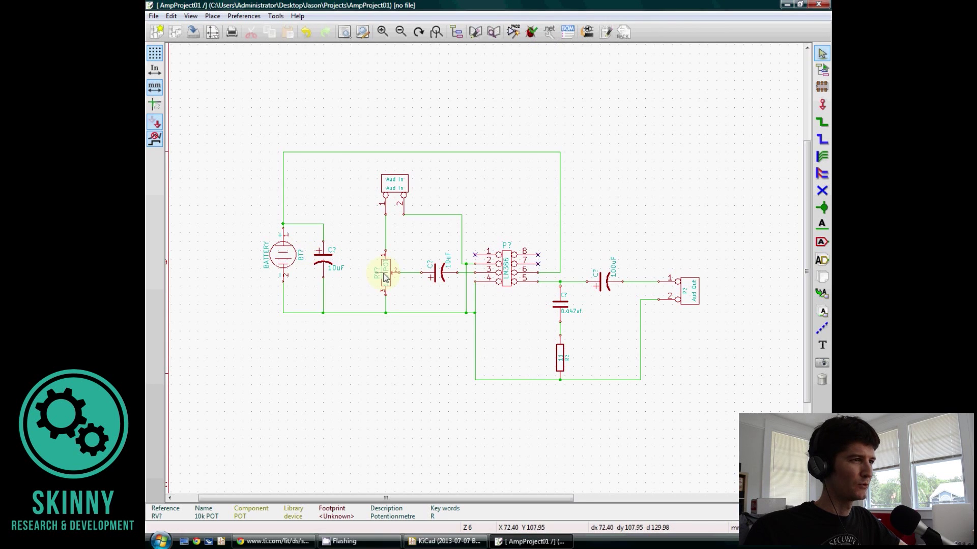
- Annotate the unannotated components on the entire schematic, keeping existing annotation, sorting by X position and using the first free number
scroll(508, 266, up, 1)
scroll(485, 273, down, 1)
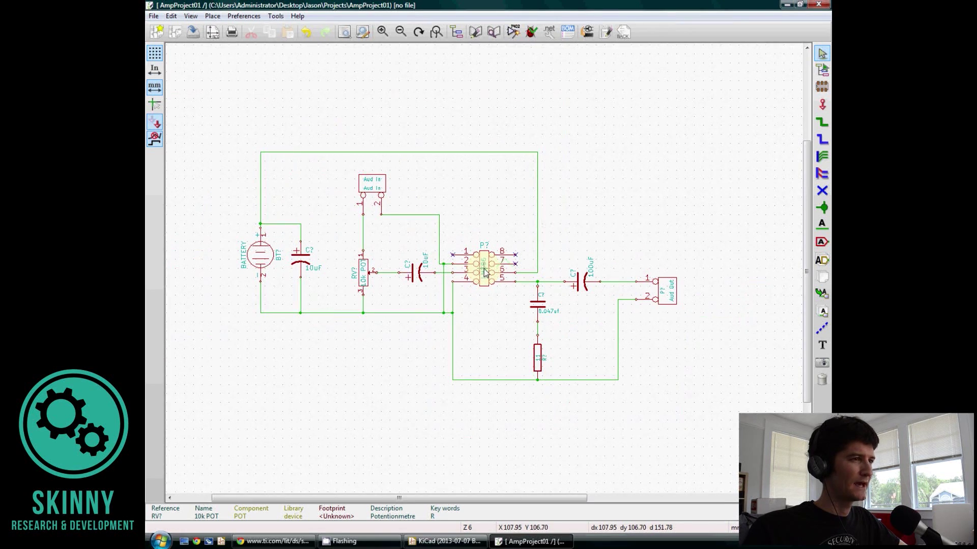
click(512, 32)
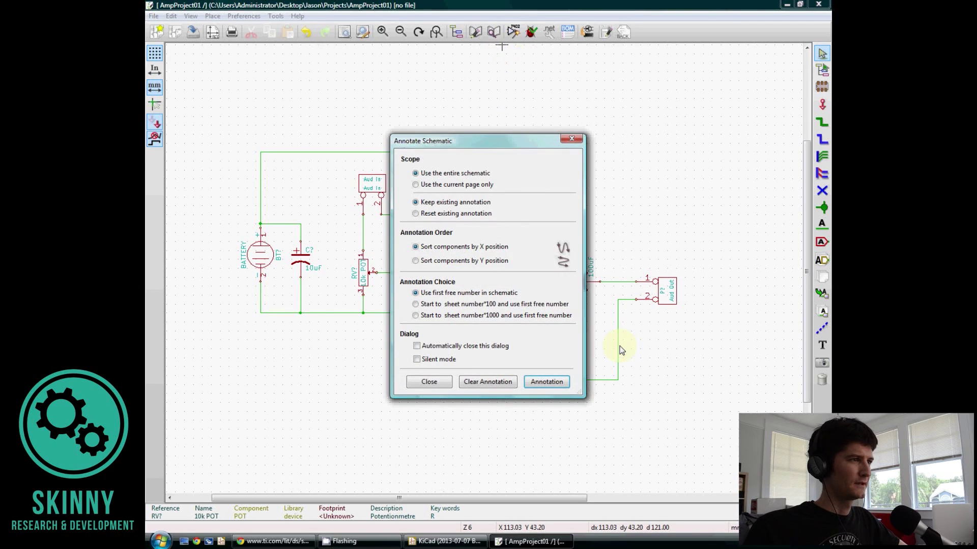
click(547, 382)
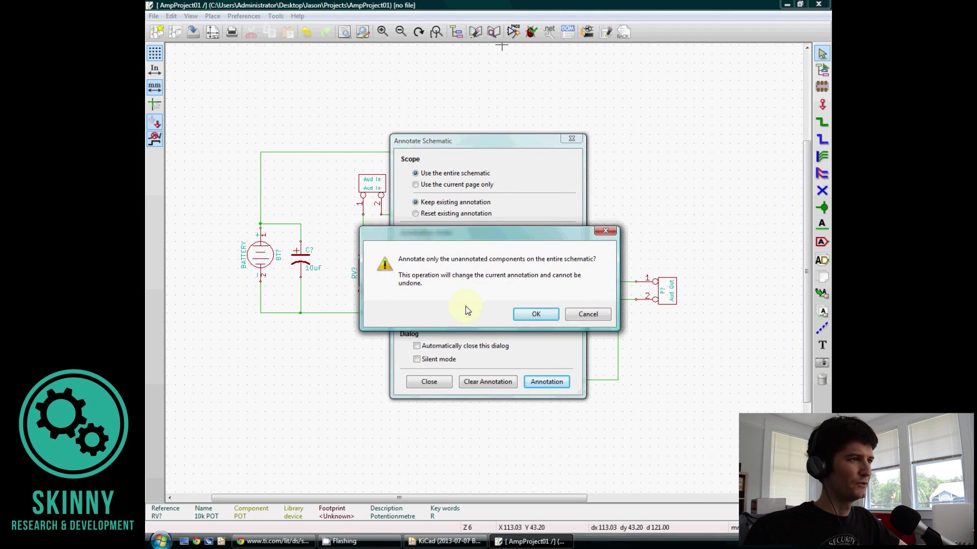
click(534, 318)
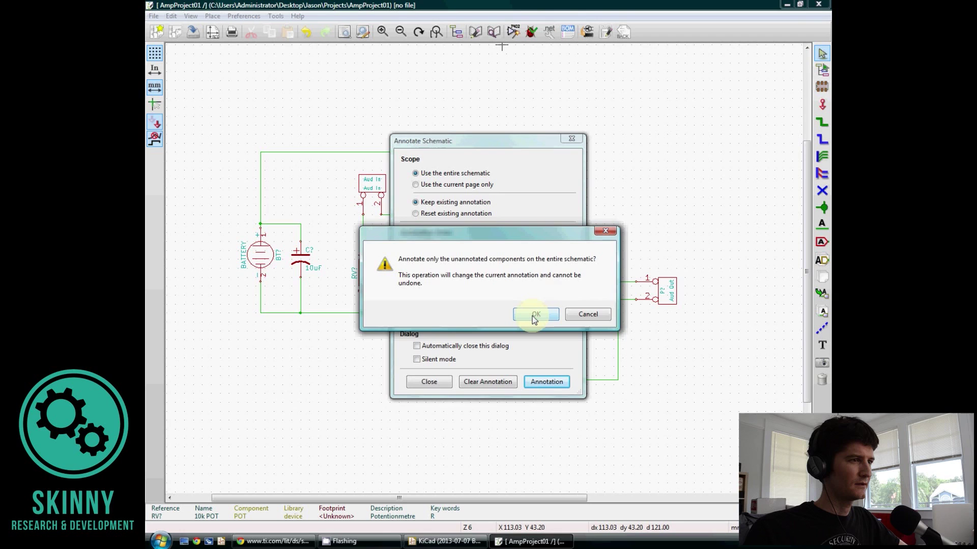
click(438, 380)
- Examine the annotated references across the schematic, including those of the audio input and output connectors
scroll(279, 257, up, 3)
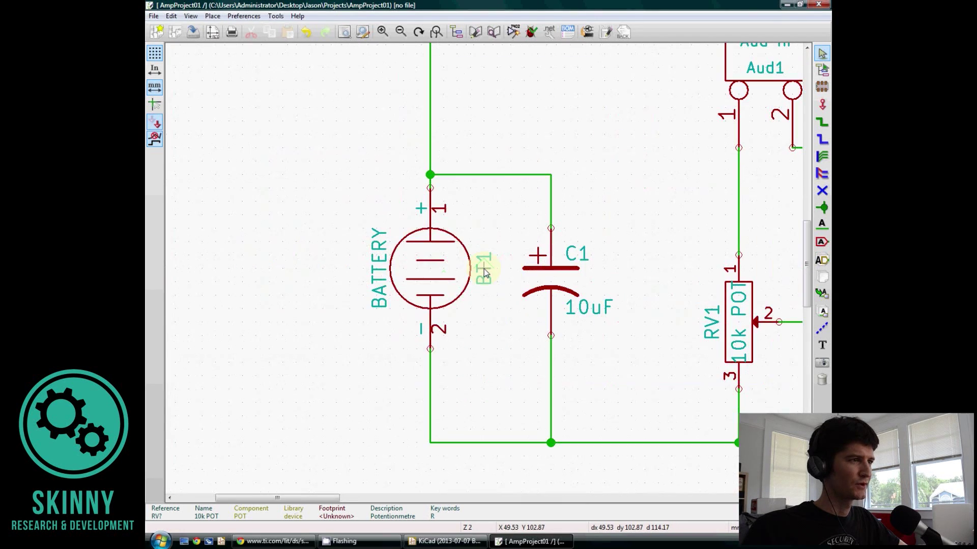
scroll(600, 259, down, 1)
scroll(474, 256, down, 1)
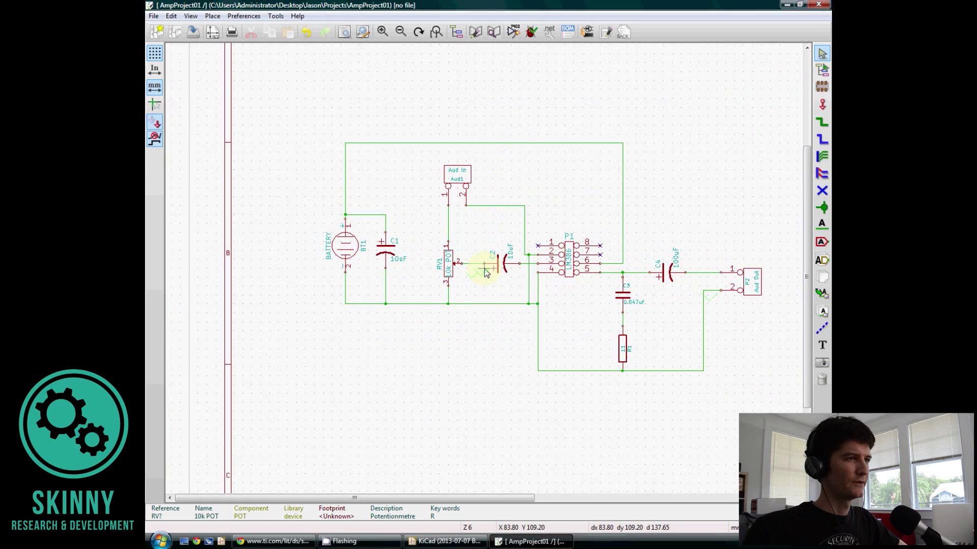
scroll(483, 244, up, 1)
scroll(483, 272, down, 2)
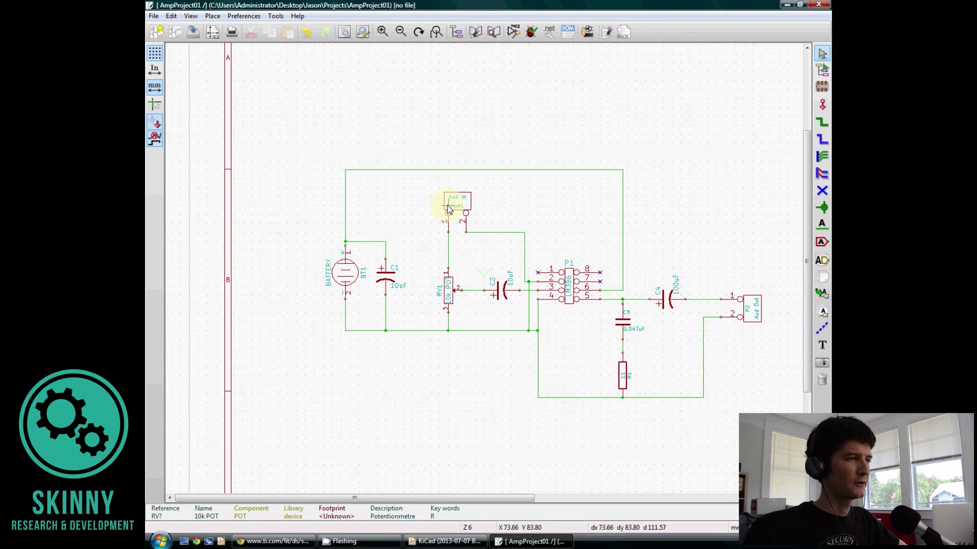
scroll(453, 207, up, 4)
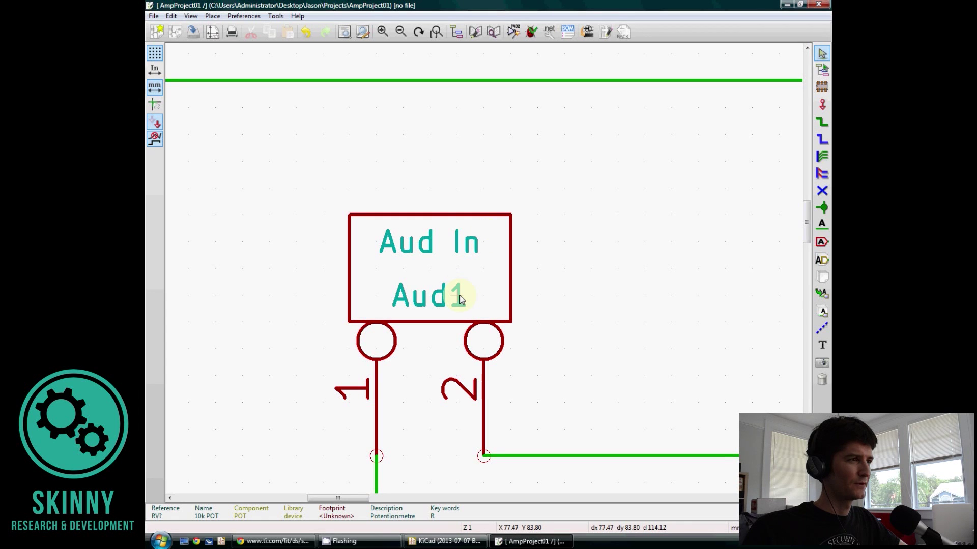
scroll(469, 300, down, 3)
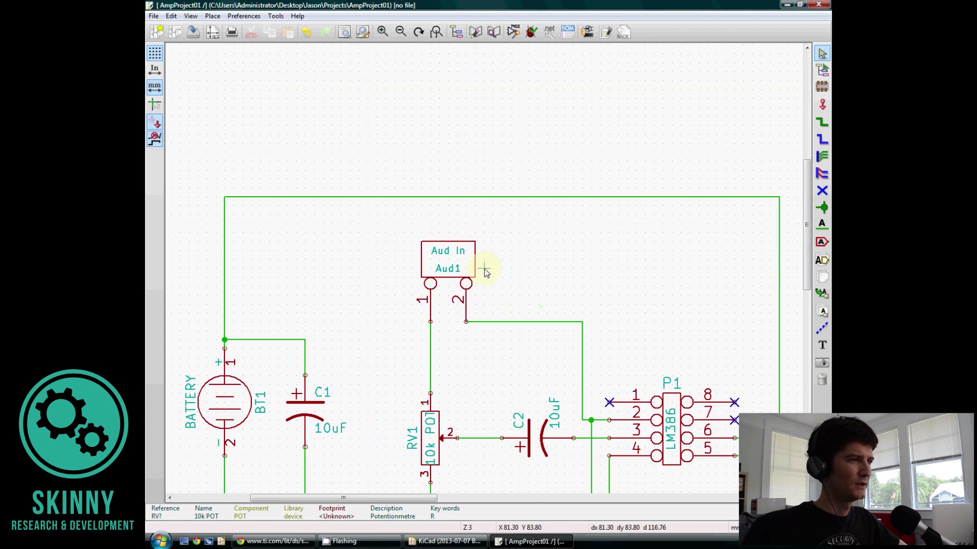
scroll(484, 273, up, 1)
scroll(622, 287, up, 4)
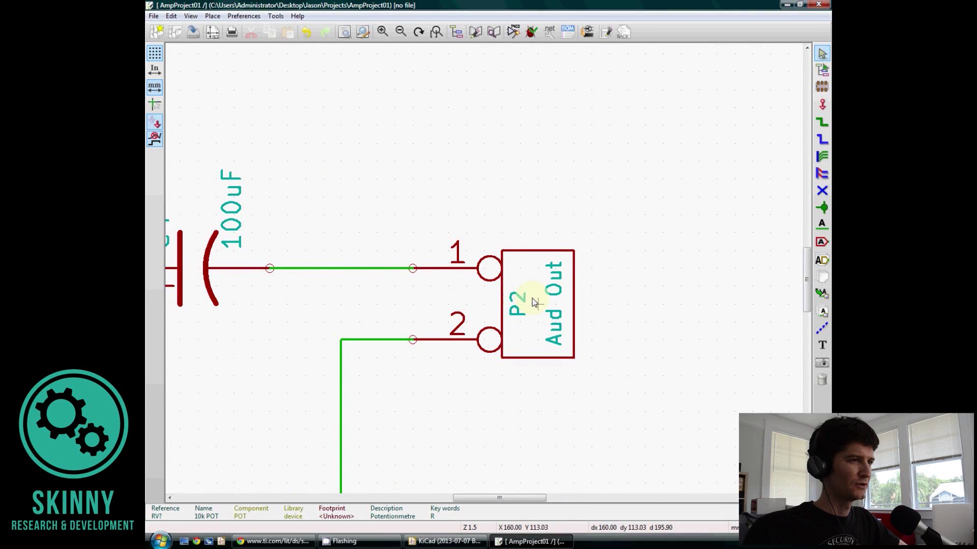
scroll(509, 282, down, 4)
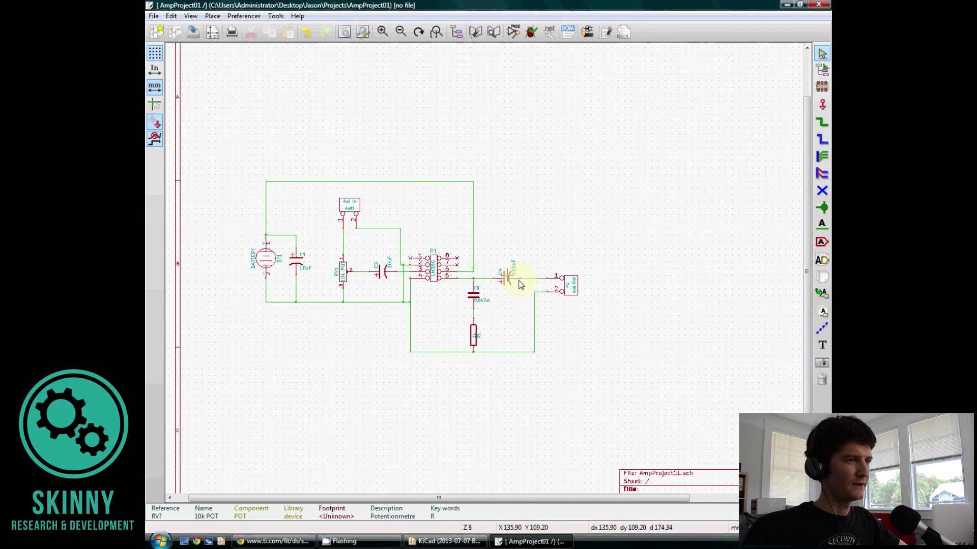
- Set the reference of the Aud Out connector to "AudOut"
scroll(512, 278, up, 3)
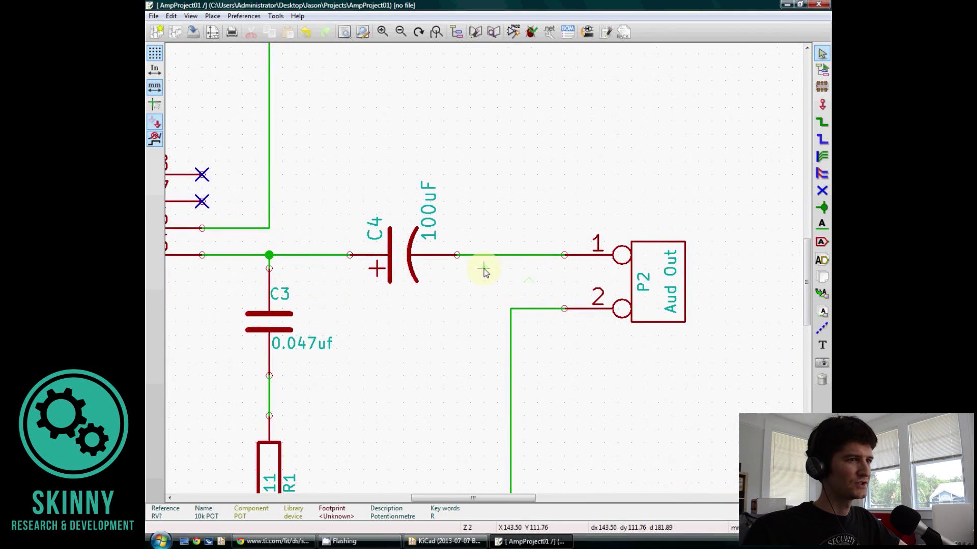
click(642, 280)
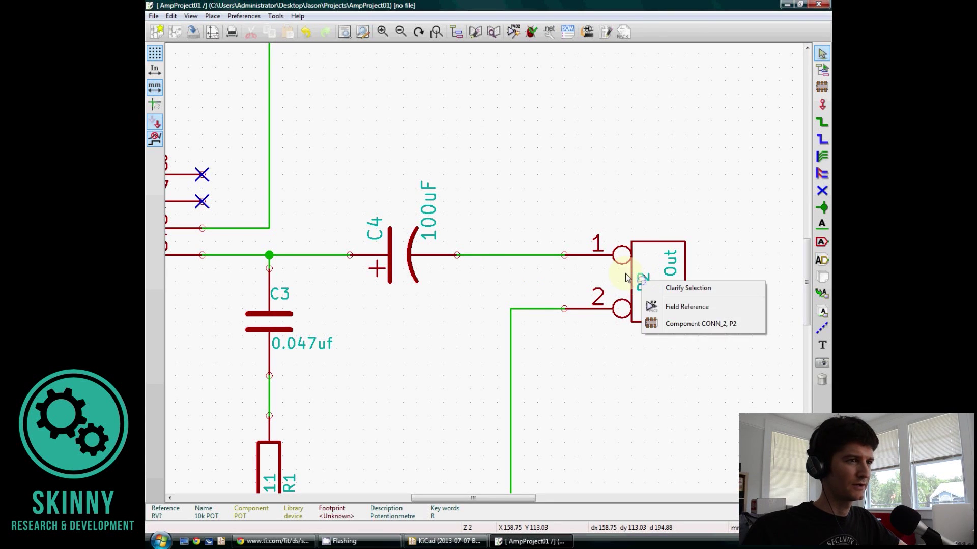
click(674, 312)
right_click(645, 287)
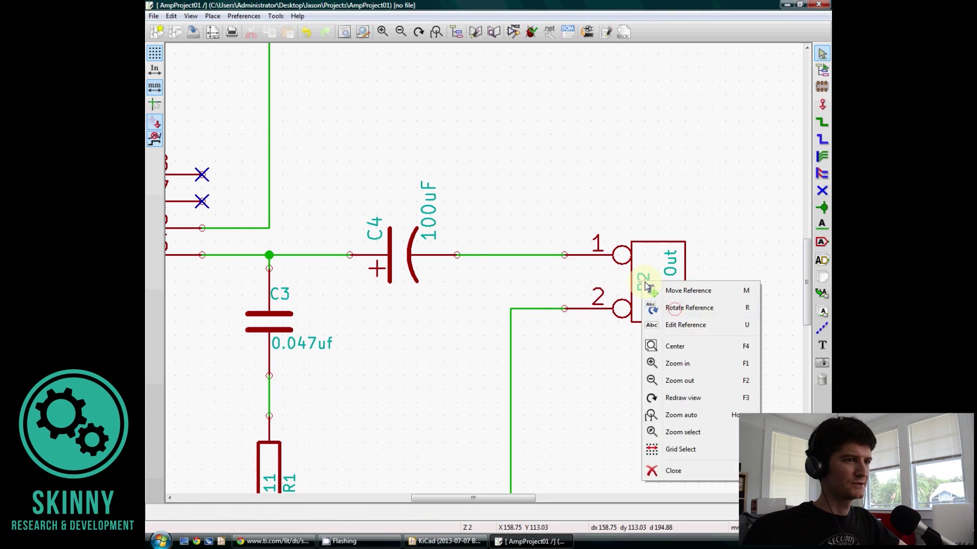
click(667, 322)
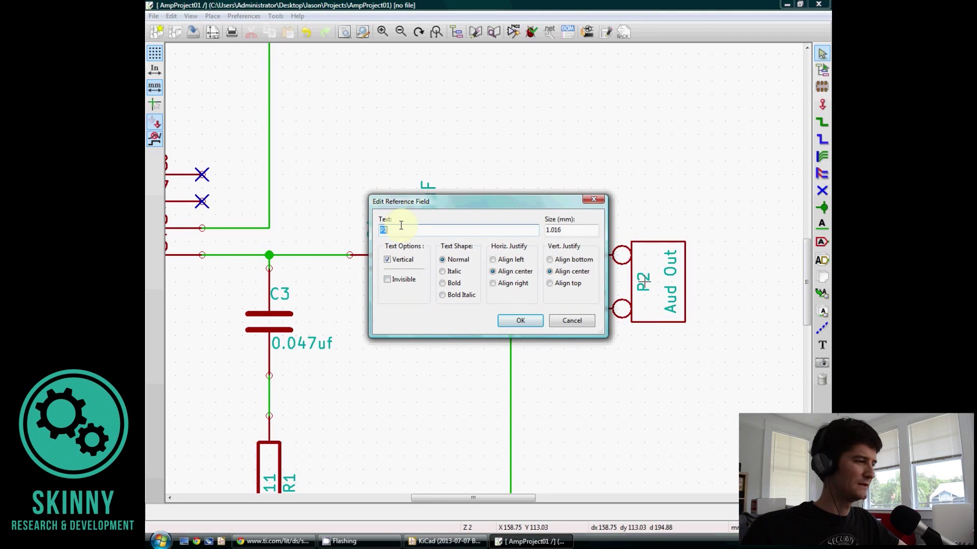
text(AUD)
key(BackSpace)
key(BackSpace)
text(ud2)
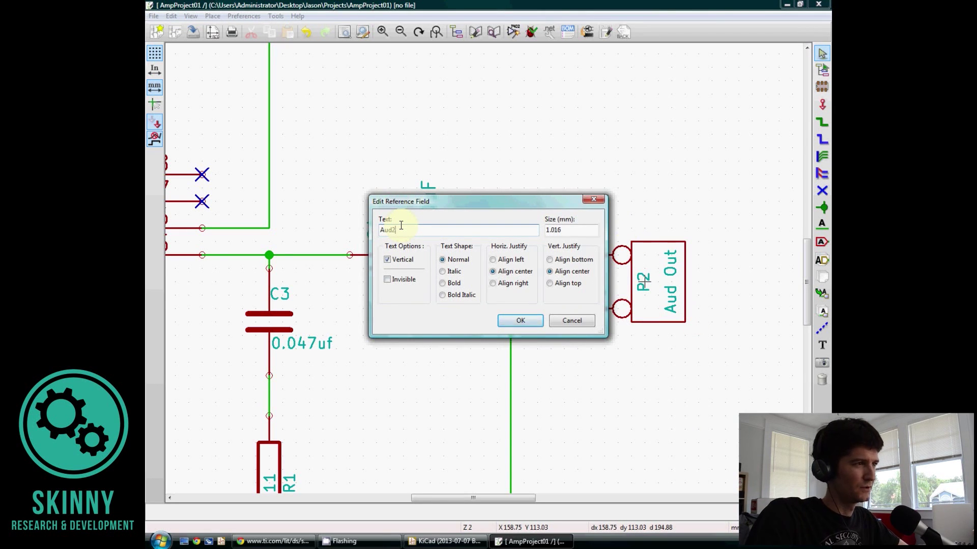
key(BackSpace)
text(Out)
key(Return)
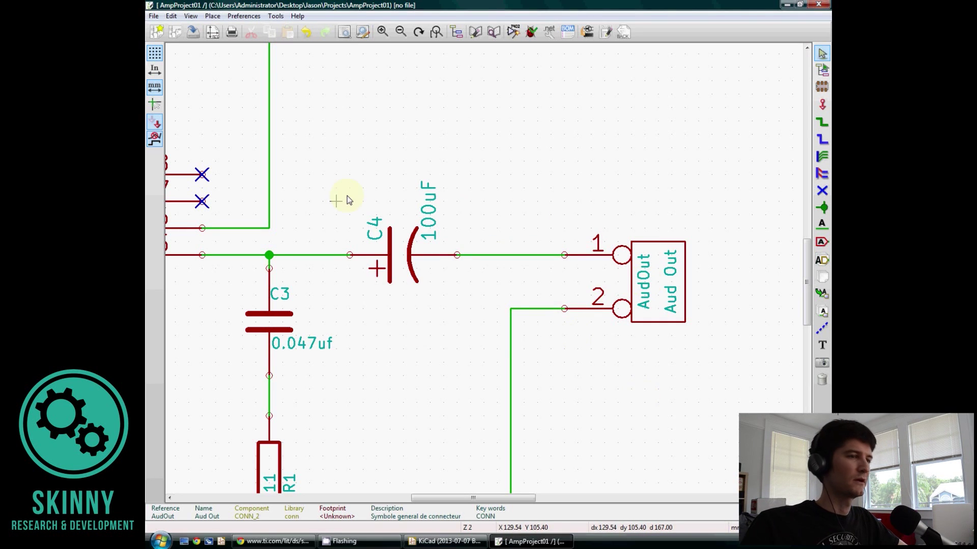
scroll(347, 195, down, 3)
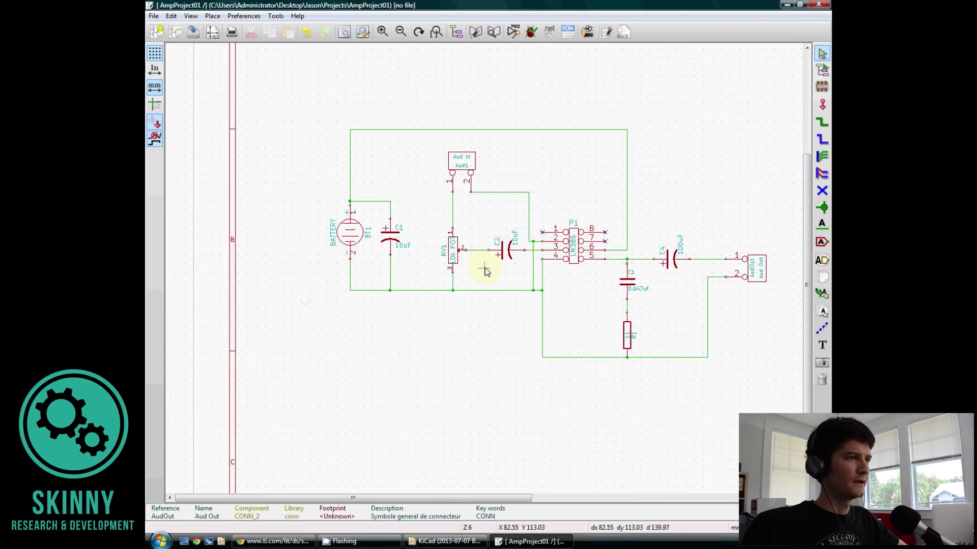
- Run an electrical rules check on the amplifier schematic and close the checker
scroll(484, 269, down, 1)
scroll(426, 279, up, 1)
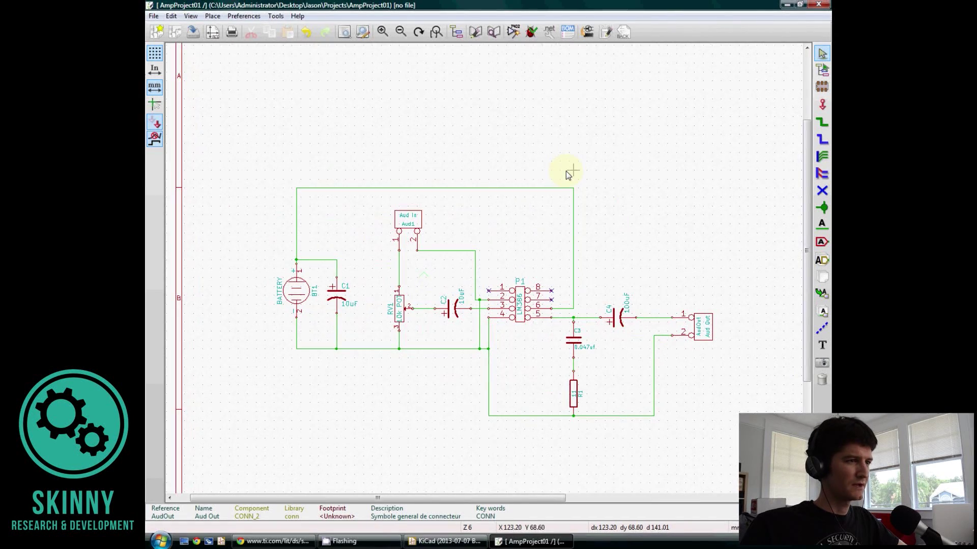
click(533, 33)
click(620, 177)
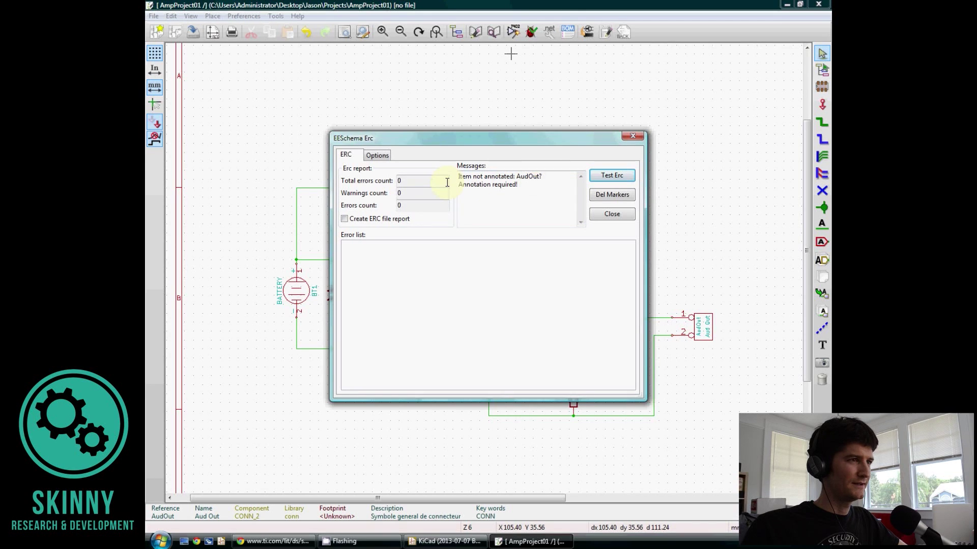
click(610, 214)
- Annotate only the unannotated components on the entire schematic, keeping existing annotation, and inspect the Aud Out connector's reference
click(515, 33)
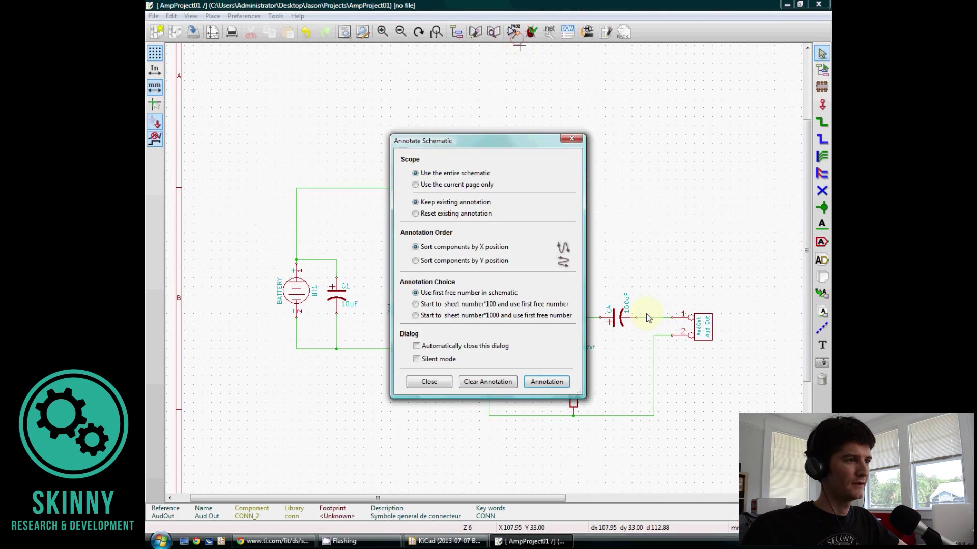
click(552, 383)
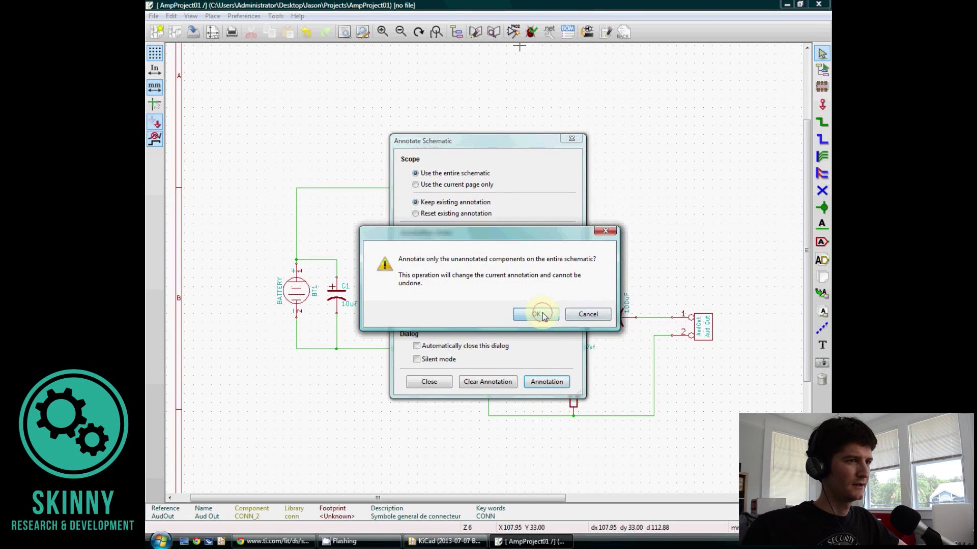
click(534, 312)
click(414, 386)
scroll(563, 344, up, 4)
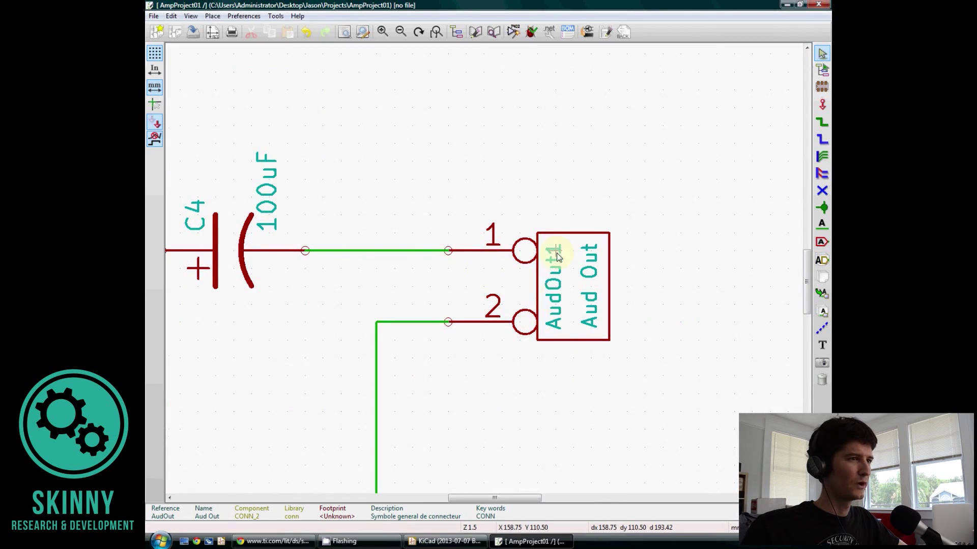
scroll(202, 264, down, 2)
scroll(484, 269, down, 1)
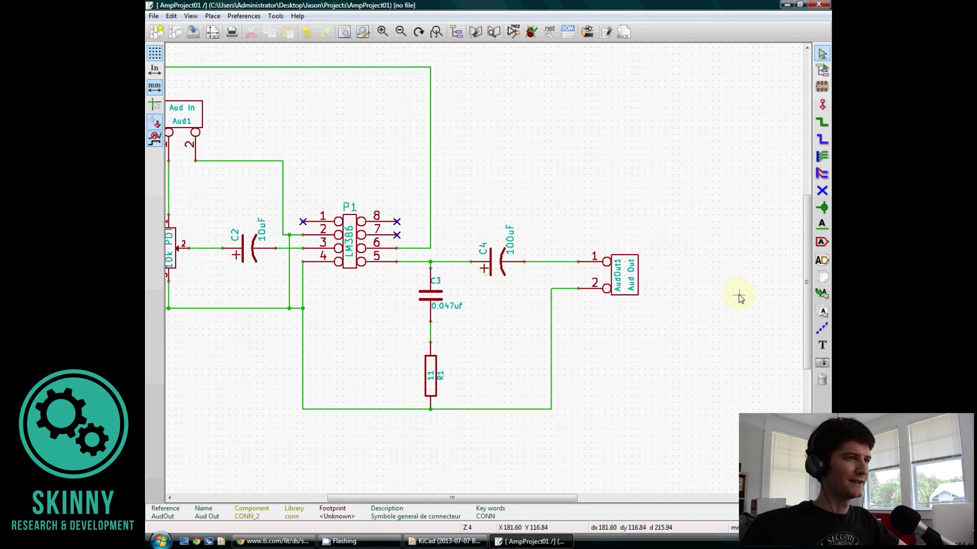
- Repeat the electrical rules check on the annotated schematic and close the checker
scroll(356, 193, down, 1)
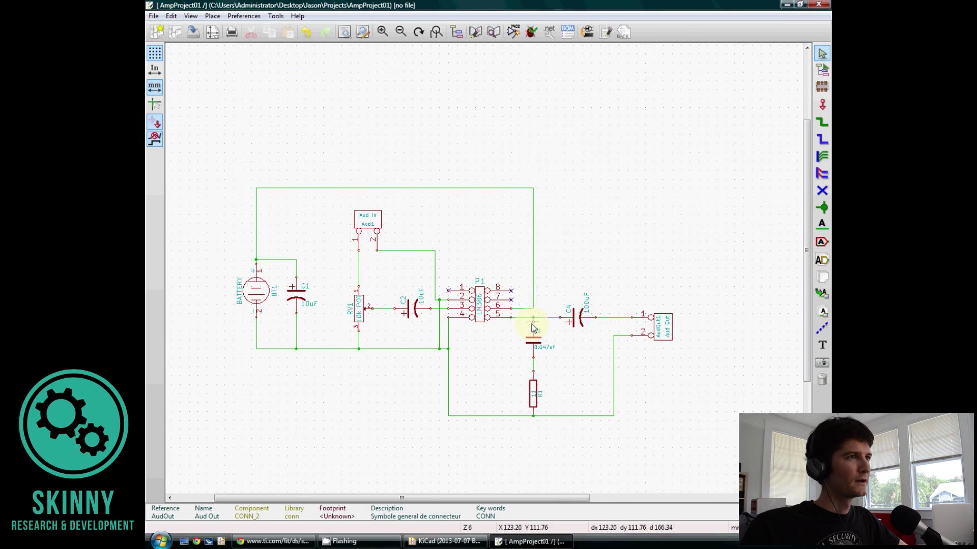
scroll(532, 326, up, 1)
click(532, 34)
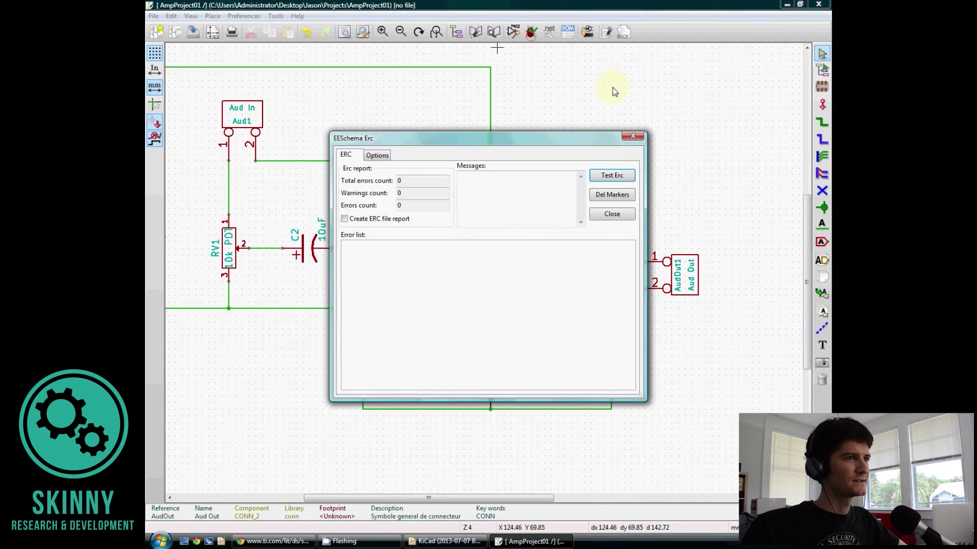
click(622, 177)
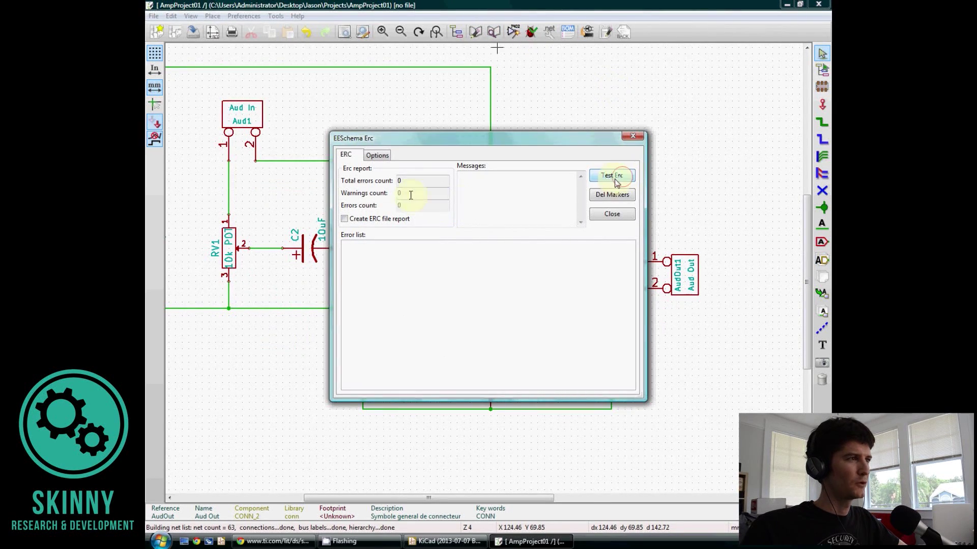
click(612, 214)
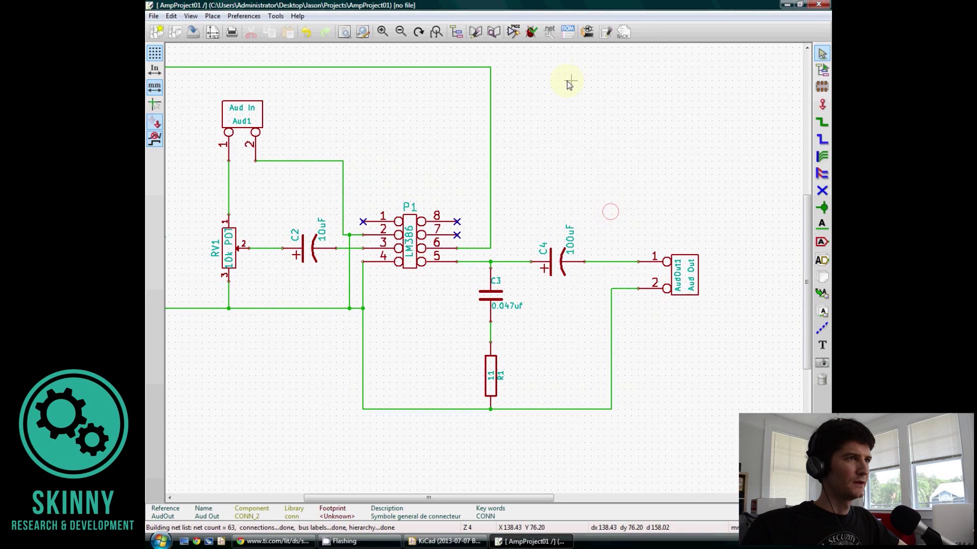
- Generate the Pcbnew netlist in Advanced Format and save it as AmpProject01.net in the AmpProject01 folder
click(545, 34)
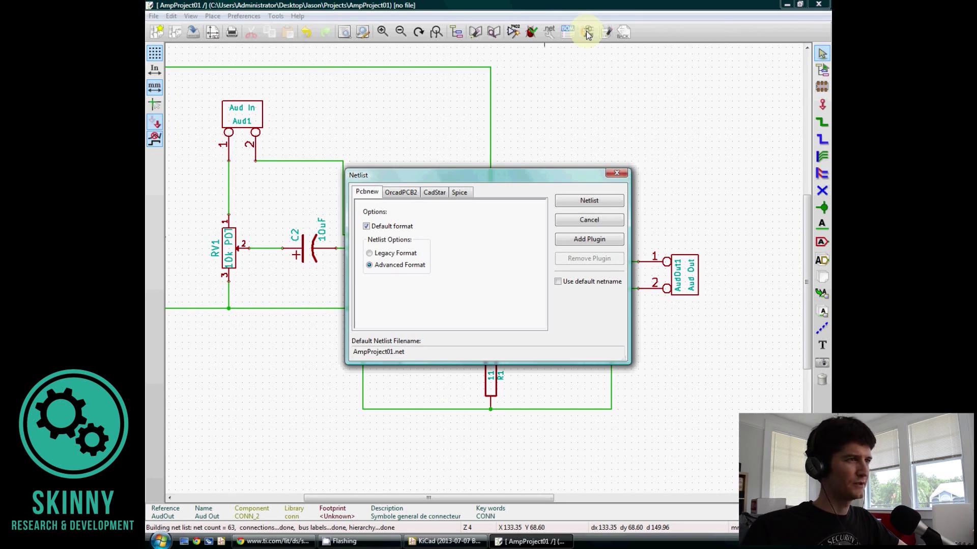
click(592, 201)
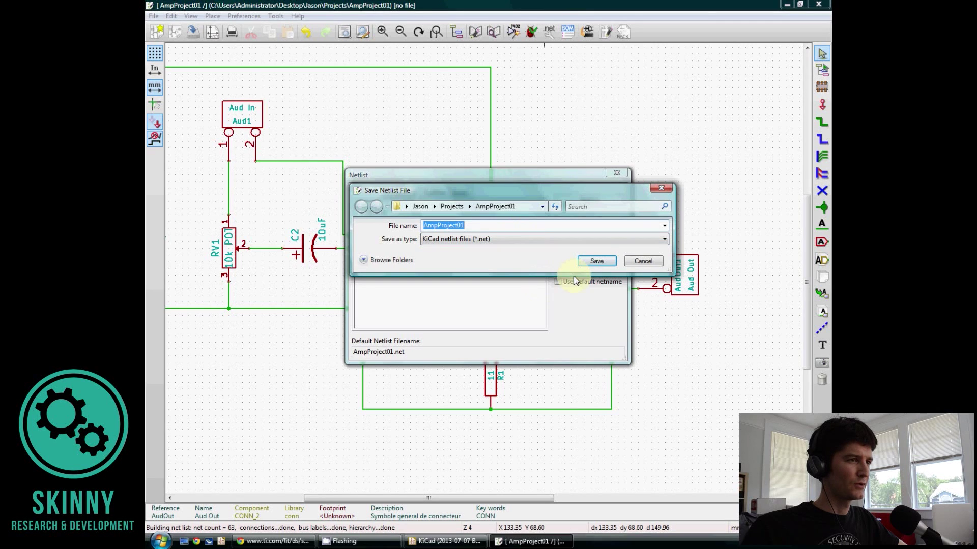
click(597, 262)
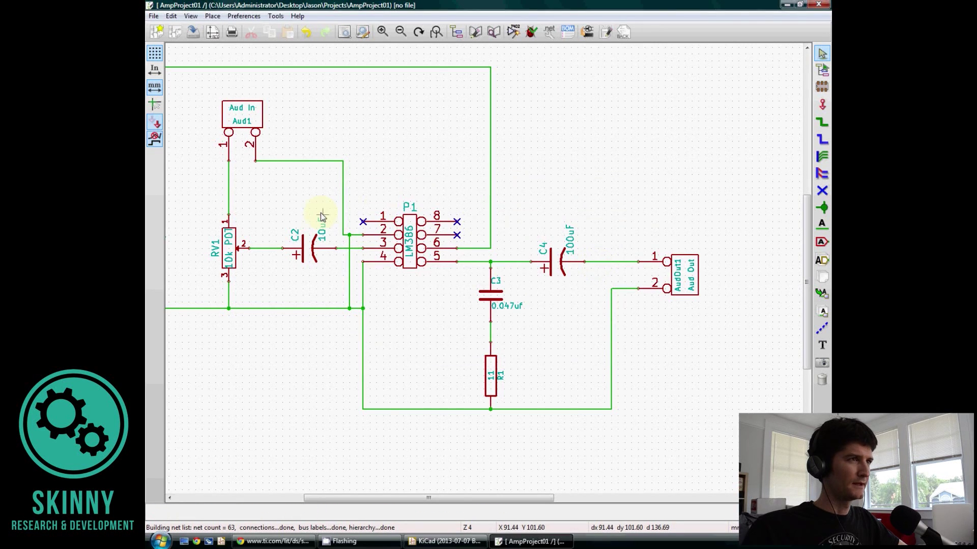
scroll(387, 204, down, 2)
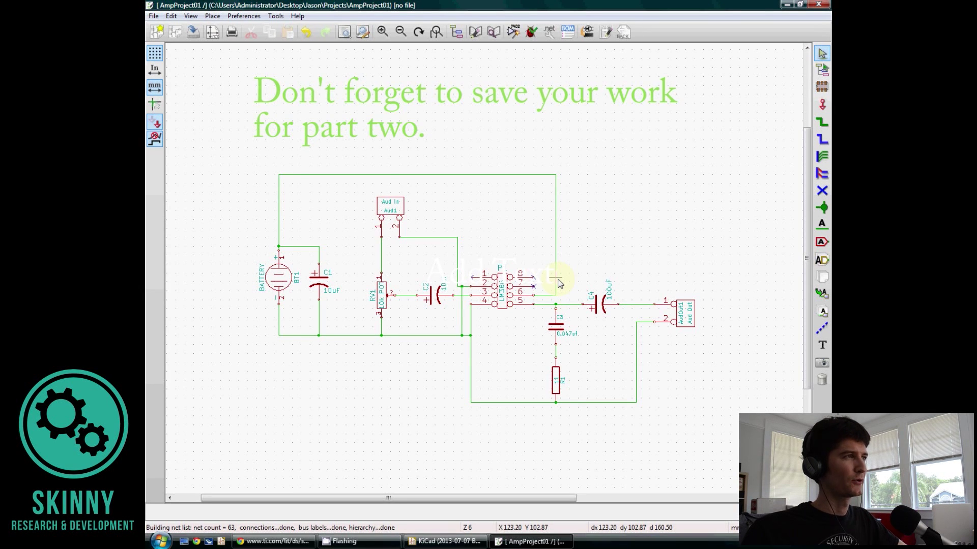
click(446, 542)
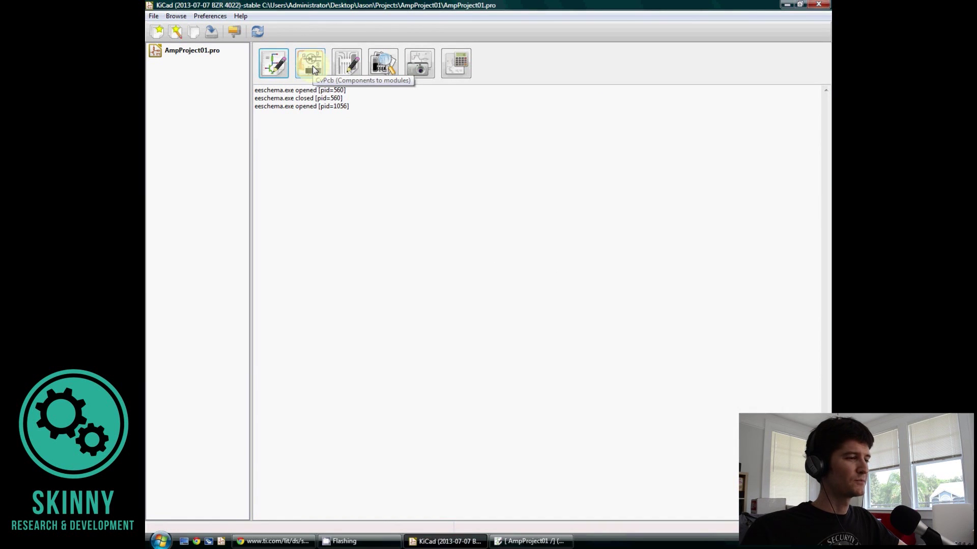
click(531, 541)
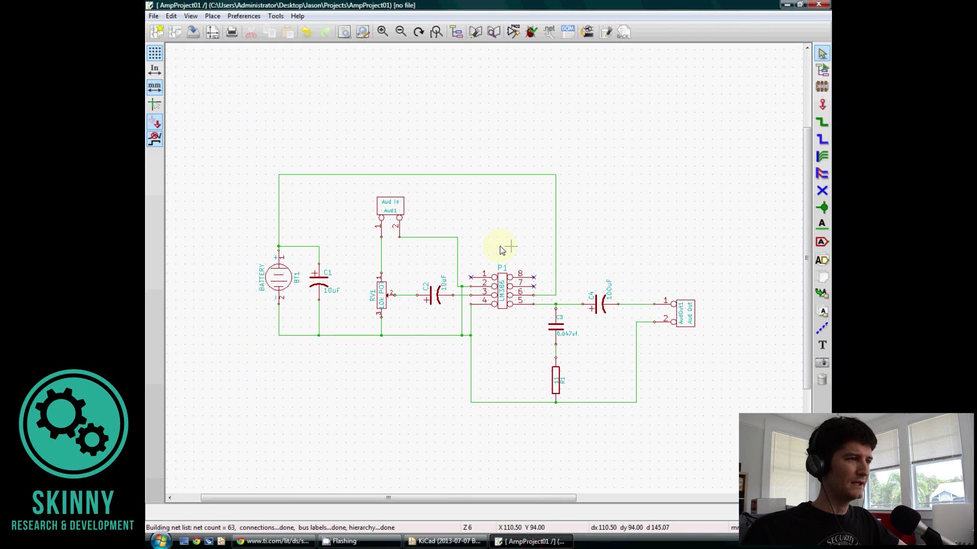